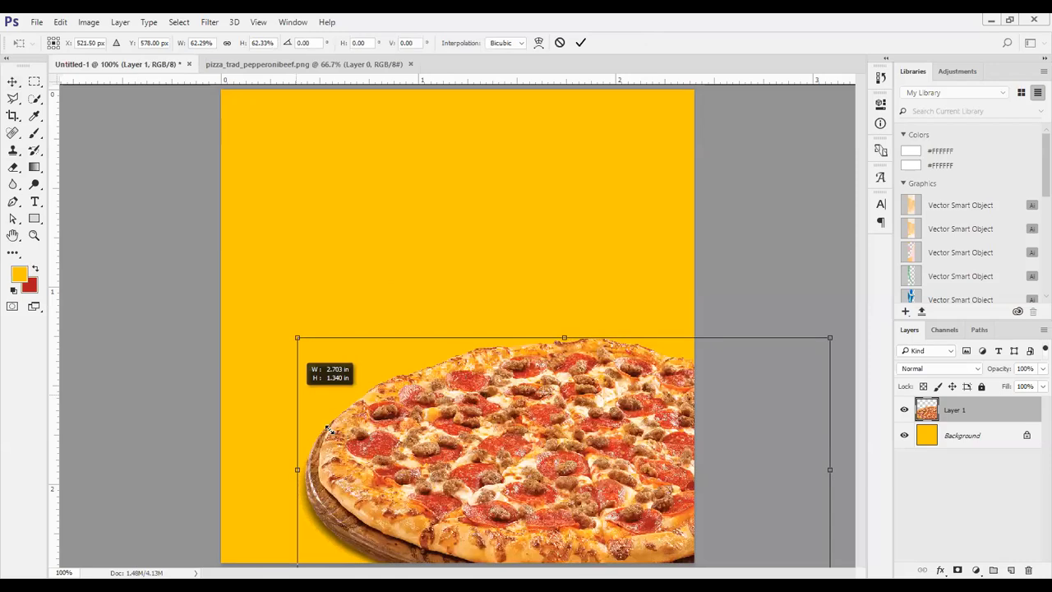
# Scale the pizza layer to about 45.5% and position it in the lower half of the yellow canvas.
pyautogui.moveTo(531, 394); pyautogui.dragTo(553, 401)
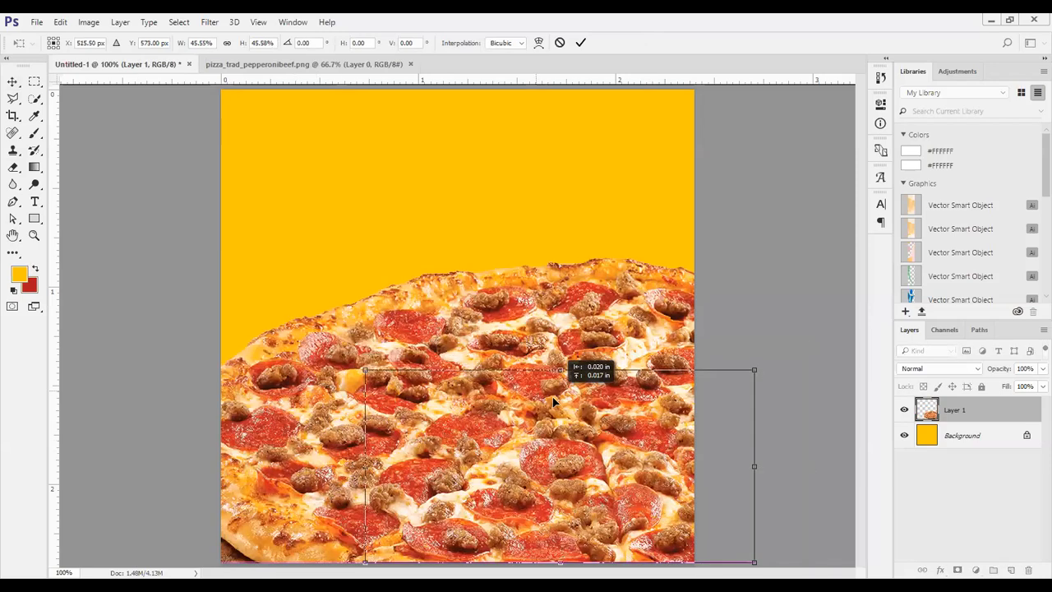
pyautogui.click(582, 42)
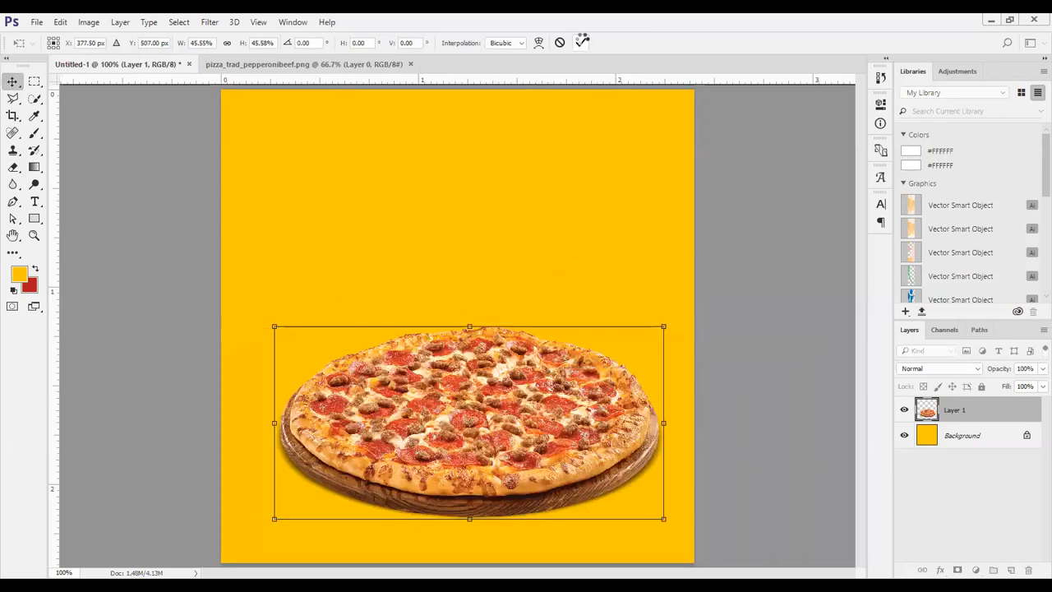
pyautogui.moveTo(501, 414); pyautogui.dragTo(494, 422)
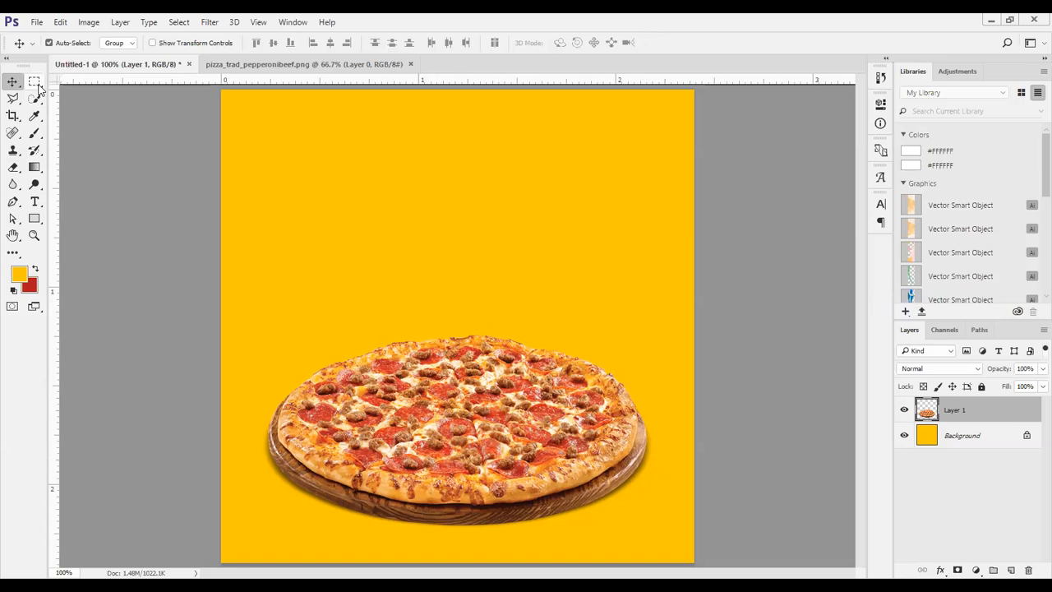
# Draw an ellipse about 517 by 219 px over the pizza and fill it with black.
pyautogui.click(34, 220)
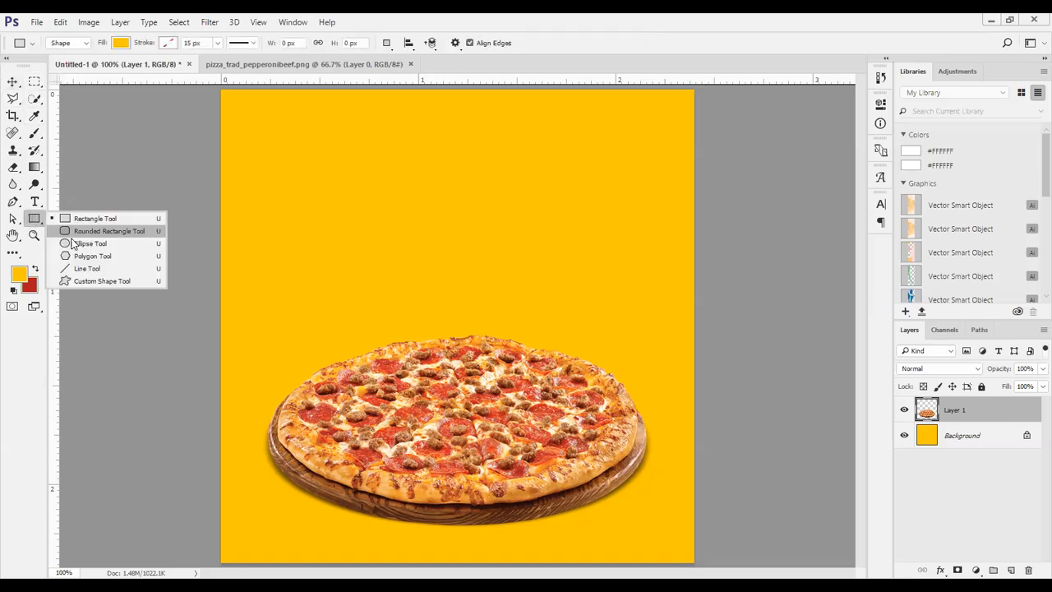
pyautogui.click(80, 244)
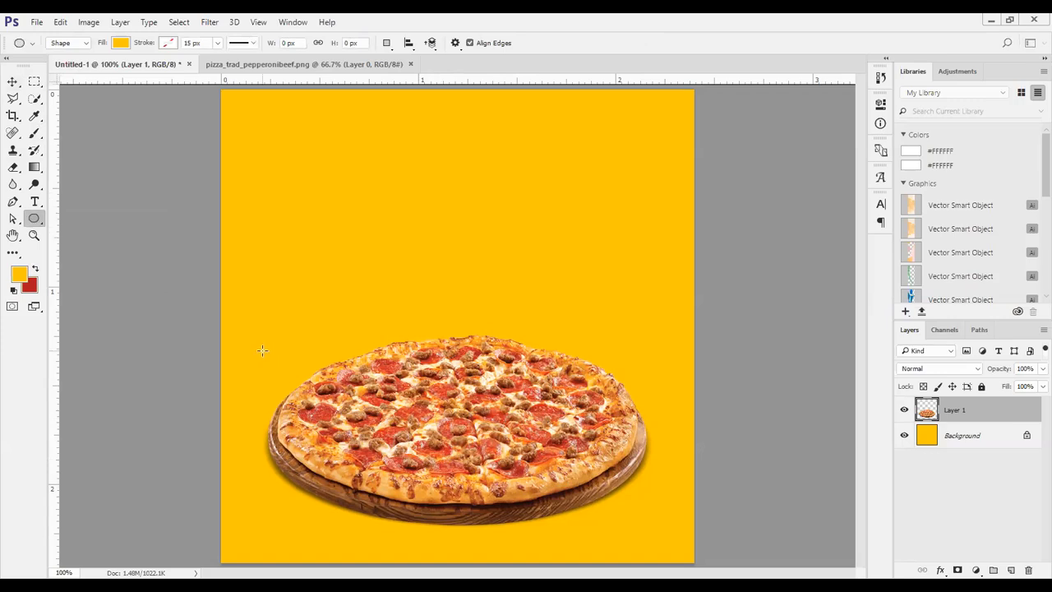
pyautogui.moveTo(473, 438); pyautogui.dragTo(644, 512)
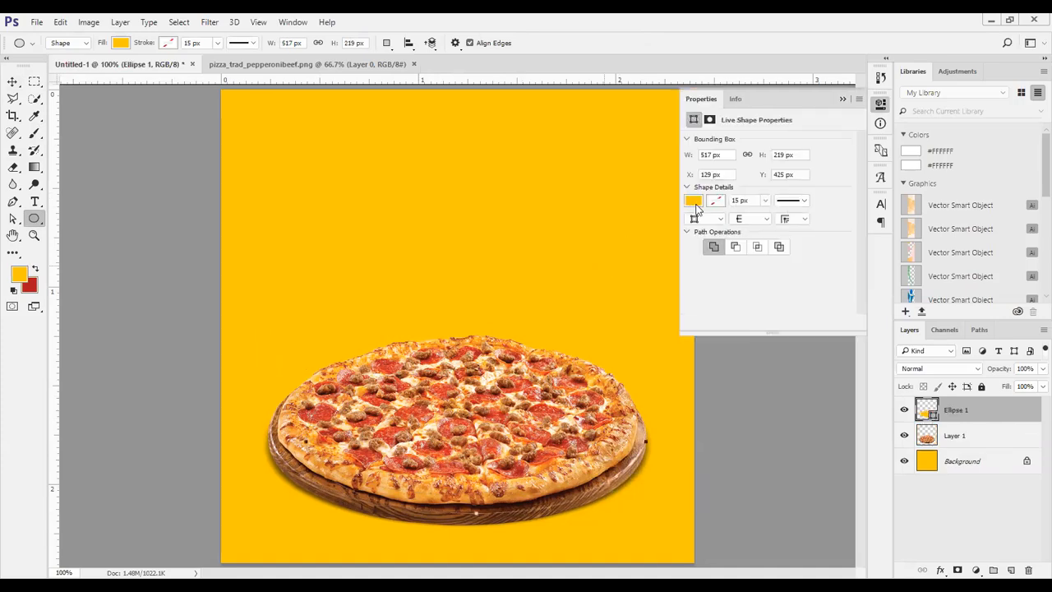
pyautogui.click(693, 200)
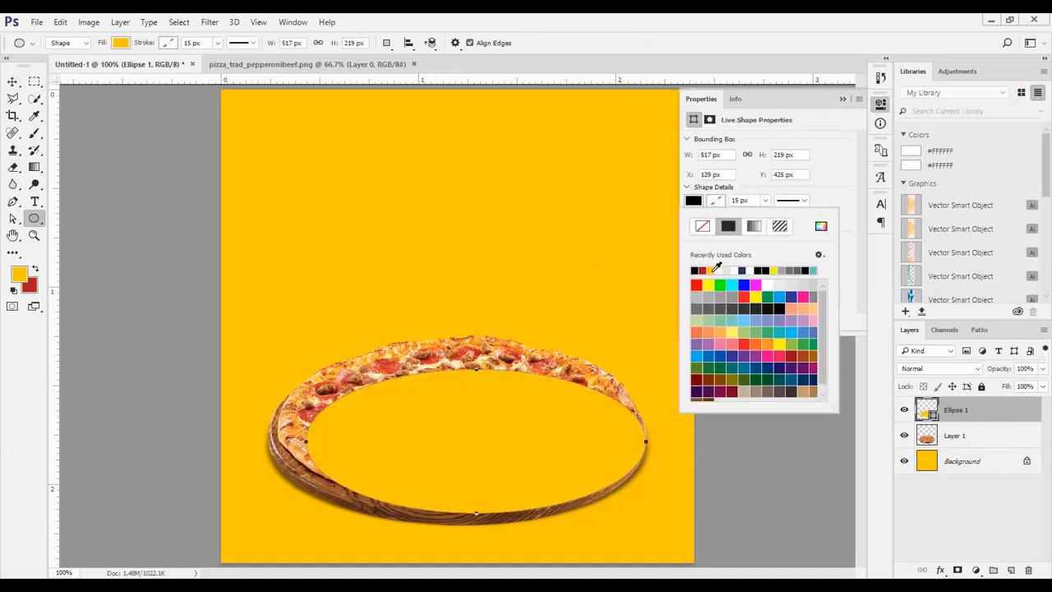
pyautogui.click(694, 270)
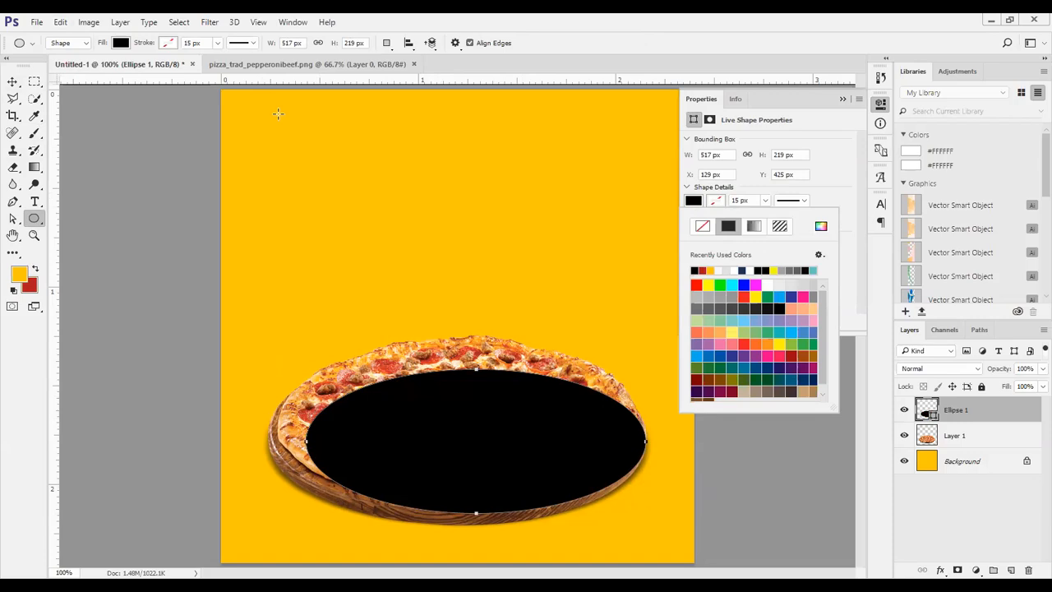
# Try grey, light blue and orange fills on the ellipse, and return it to black.
pyautogui.click(121, 43)
pyautogui.click(95, 139)
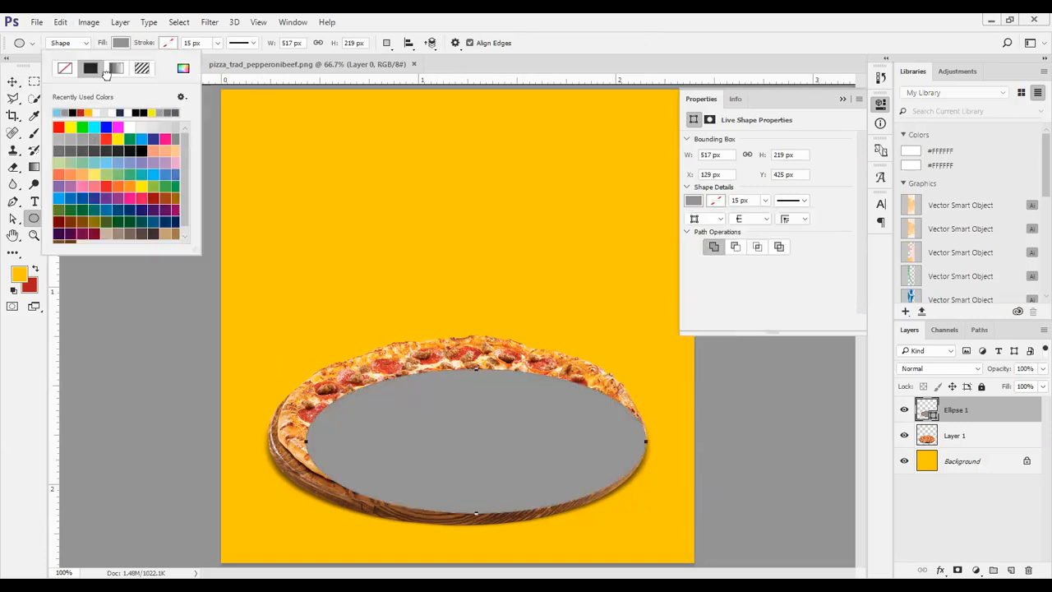
pyautogui.hotkey('ctrl', 'z')
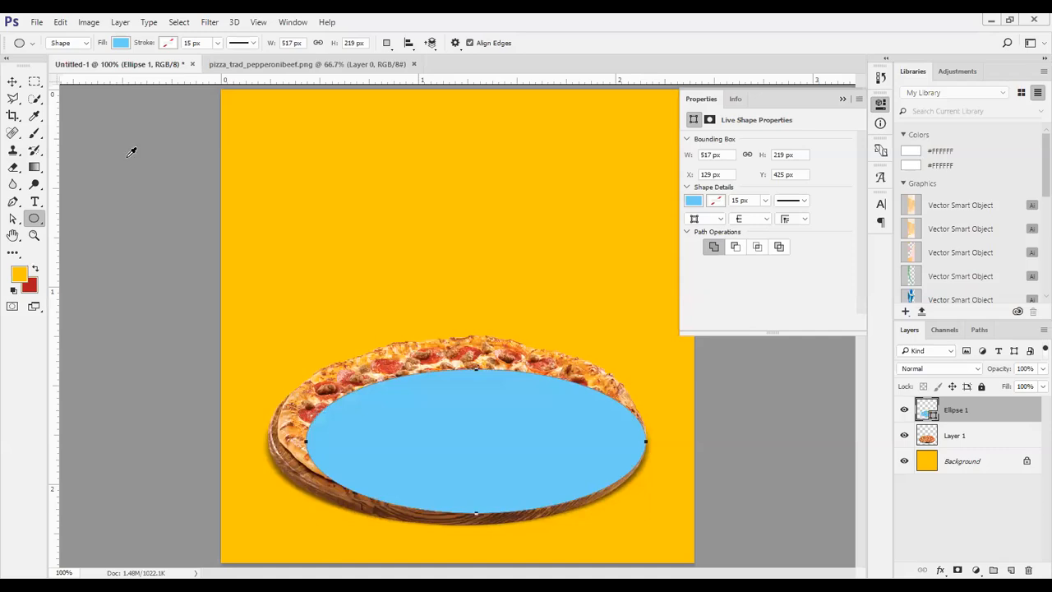
pyautogui.click(135, 186)
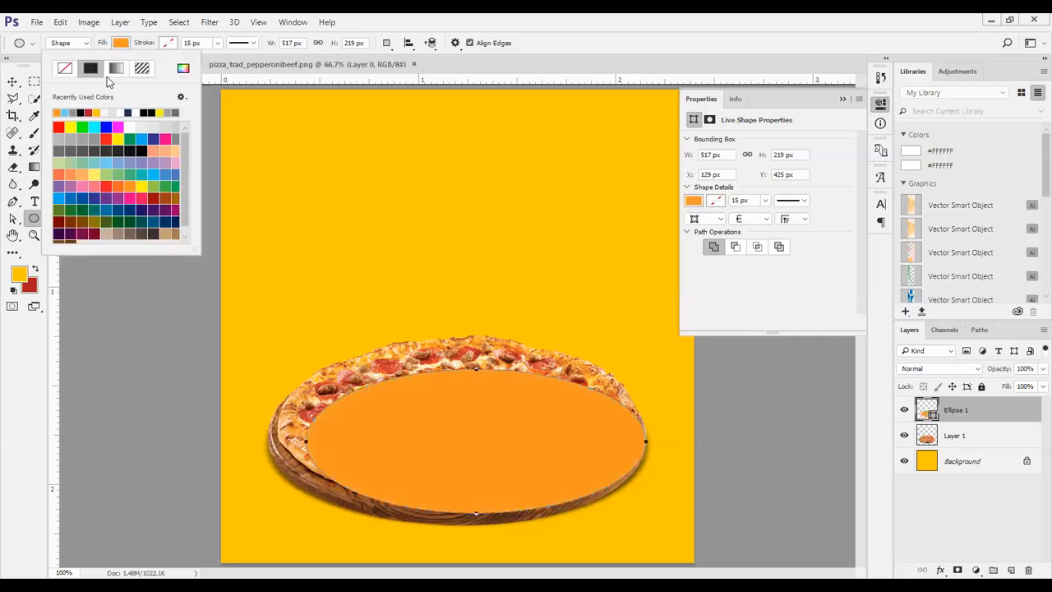
pyautogui.click(142, 151)
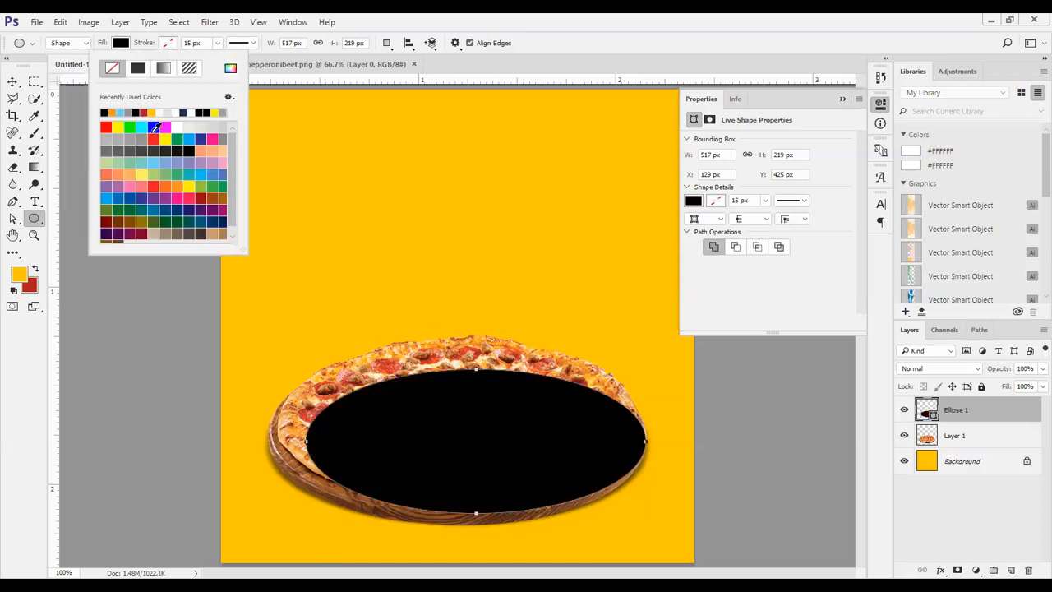
# Try light blue and violet strokes on the ellipse, and set its stroke back to none.
pyautogui.click(173, 162)
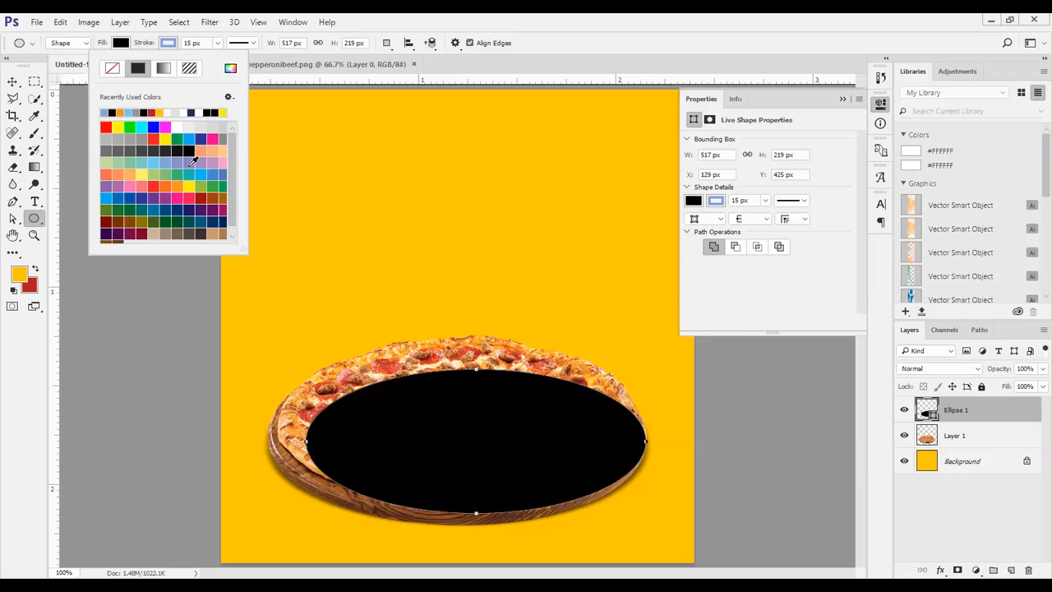
pyautogui.click(200, 162)
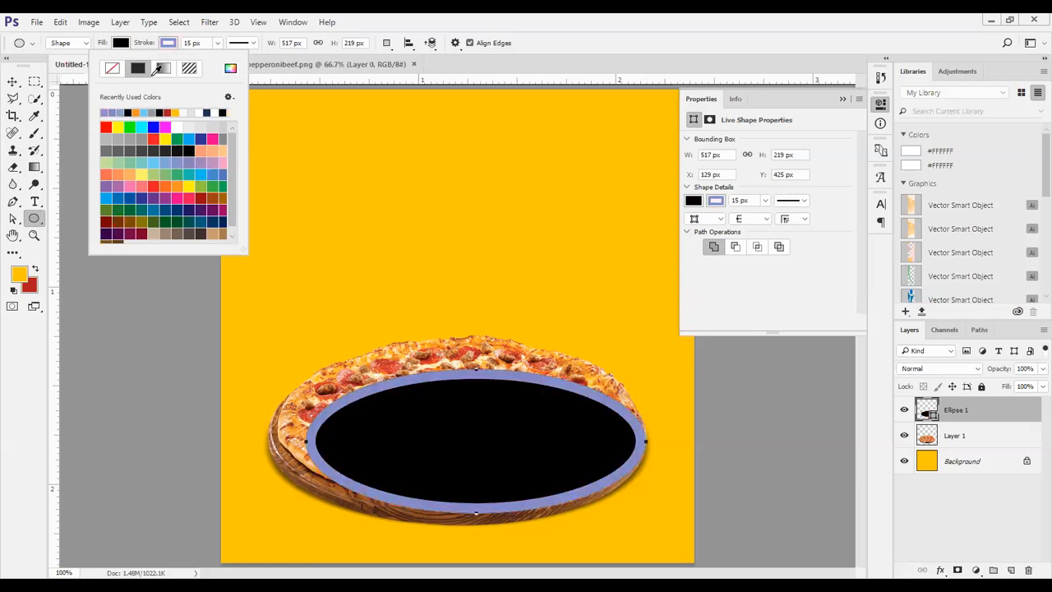
pyautogui.click(110, 70)
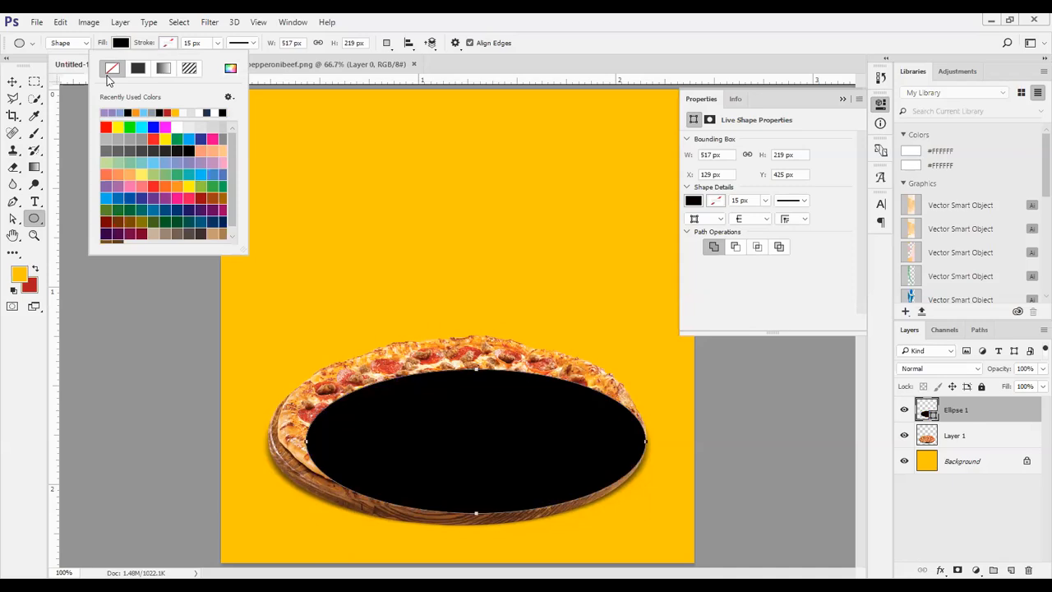
# Stretch the black ellipse to about 575 by 286 px so that it covers the pizza.
pyautogui.click(12, 82)
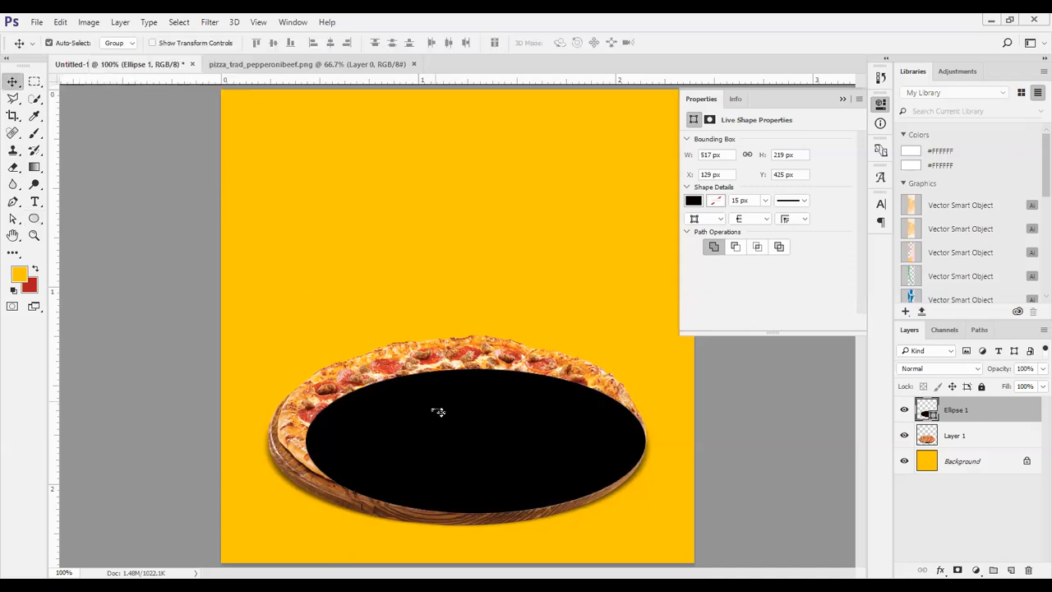
pyautogui.hotkey('ctrl', 't')
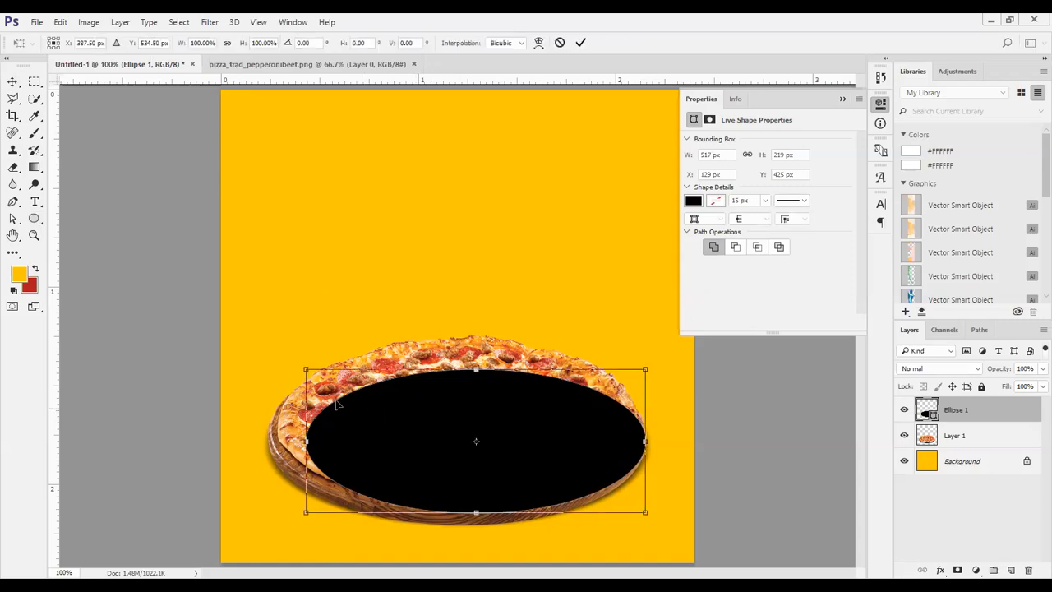
pyautogui.moveTo(305, 441); pyautogui.dragTo(346, 420)
pyautogui.moveTo(457, 369); pyautogui.dragTo(477, 335)
pyautogui.moveTo(457, 512); pyautogui.dragTo(457, 522)
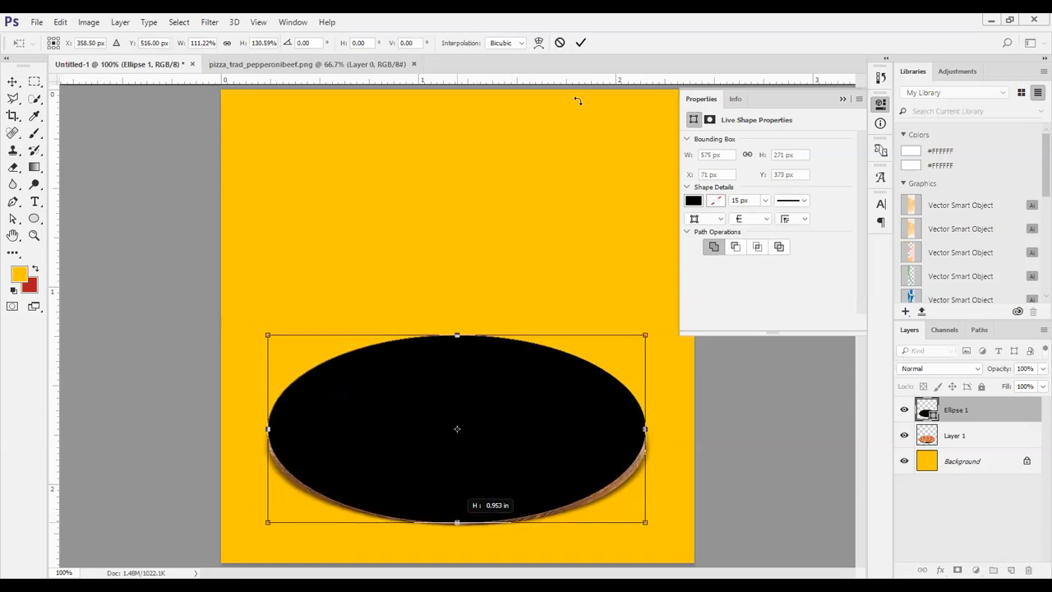
pyautogui.click(580, 42)
# Place the ellipse layer beneath the pizza layer and lower its top edge to a height of about 274 px.
pyautogui.hotkey('ctrl', '[')
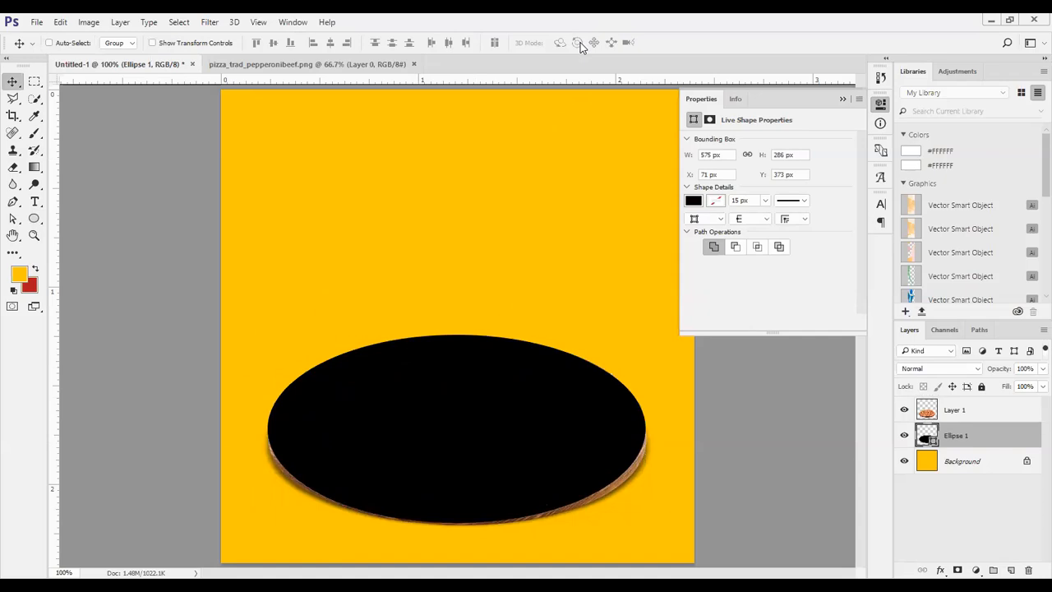
pyautogui.hotkey('ctrl', 't')
pyautogui.moveTo(457, 336); pyautogui.dragTo(456, 343)
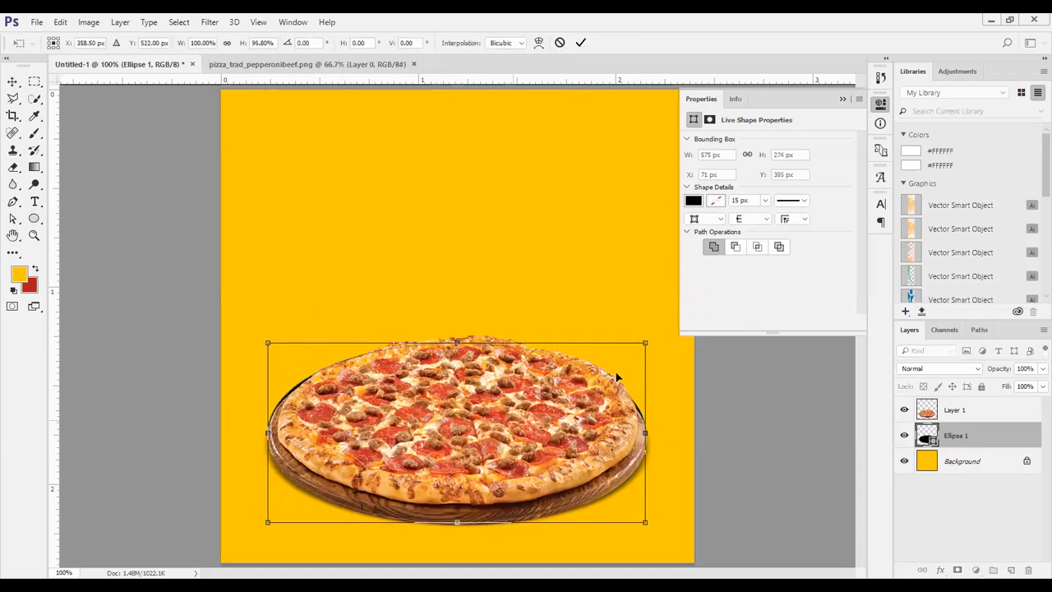
pyautogui.click(580, 42)
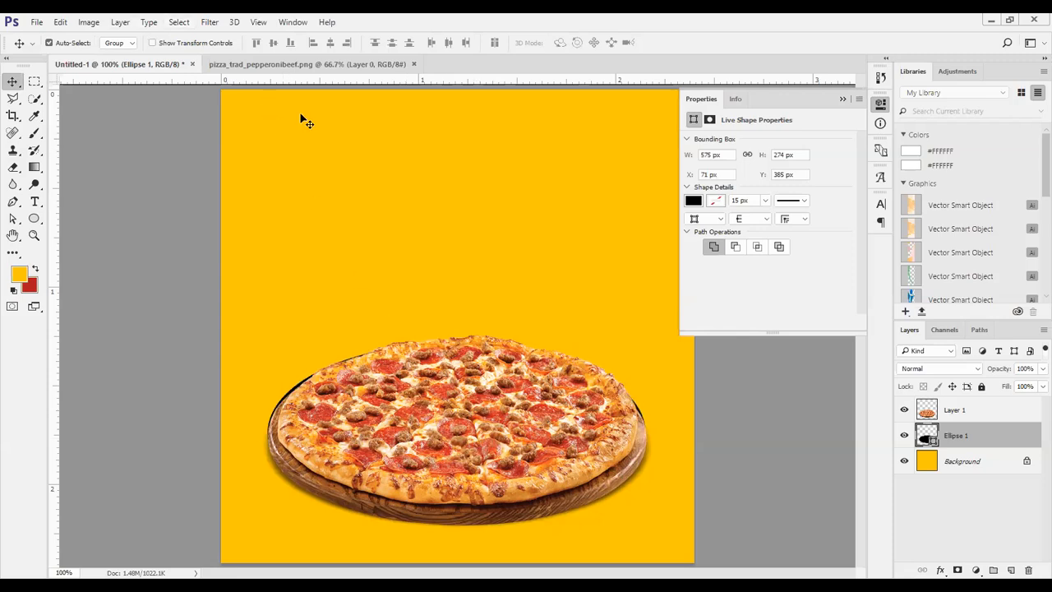
# Rasterize the ellipse and apply a Motion Blur with an angle of 0° and a distance of 36 pixels.
pyautogui.hotkey('alt', 't')
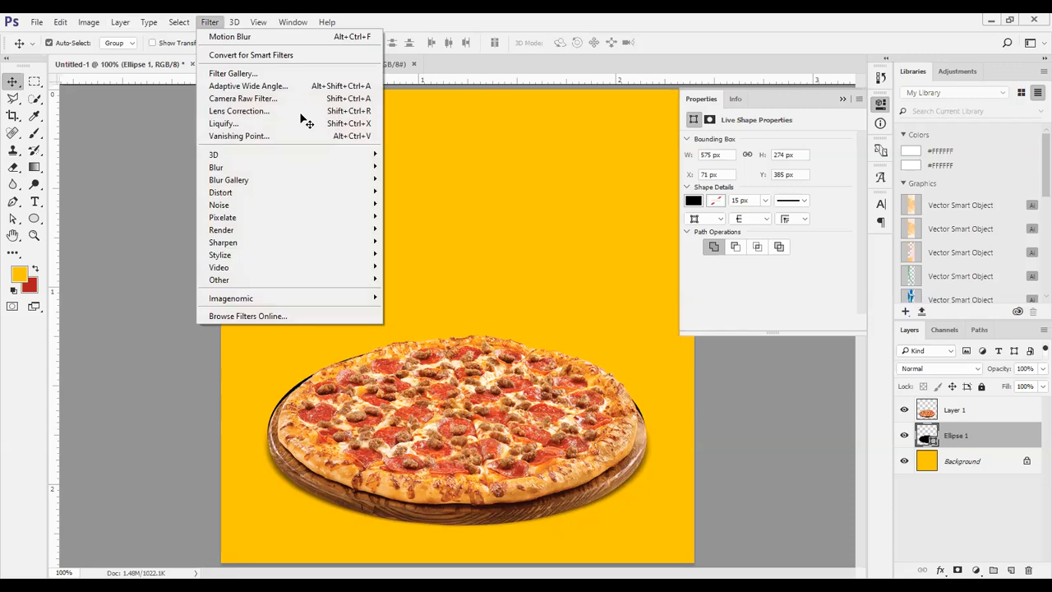
pyautogui.moveTo(231, 170)
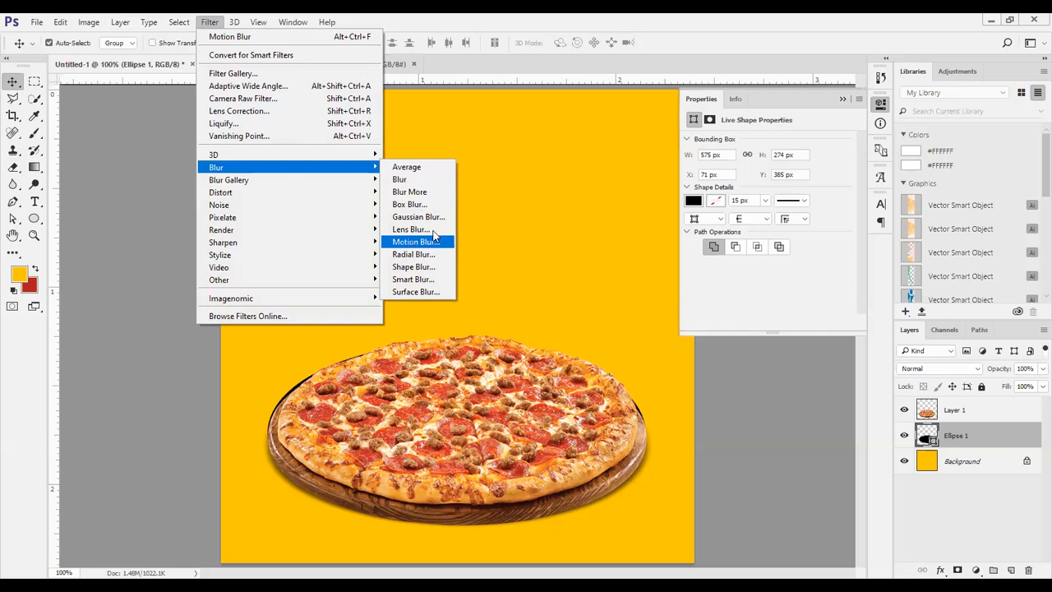
pyautogui.click(413, 240)
pyautogui.click(611, 244)
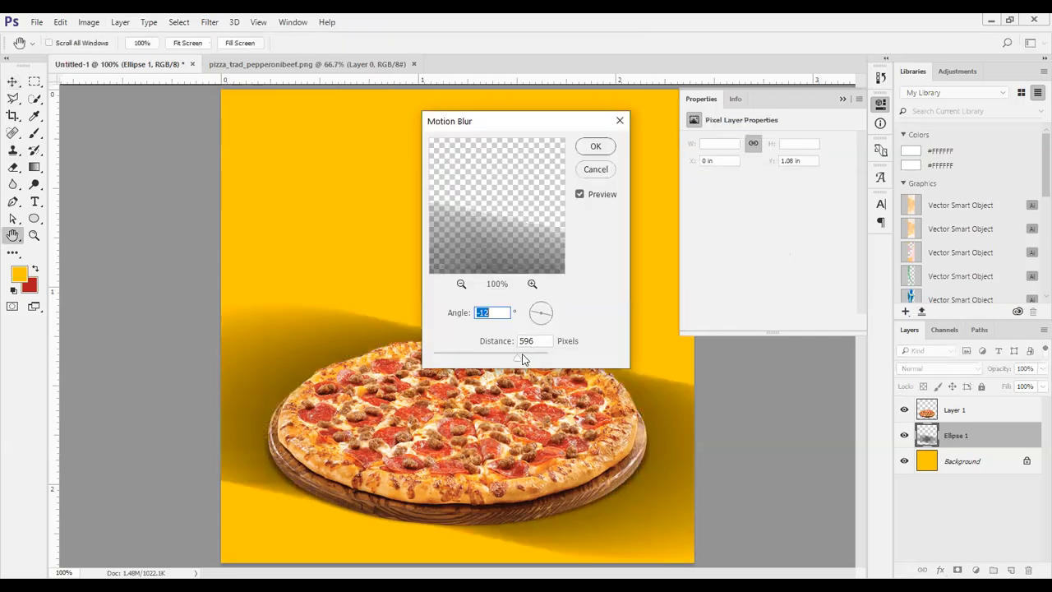
pyautogui.moveTo(521, 360); pyautogui.dragTo(522, 359)
pyautogui.moveTo(545, 313); pyautogui.dragTo(550, 317)
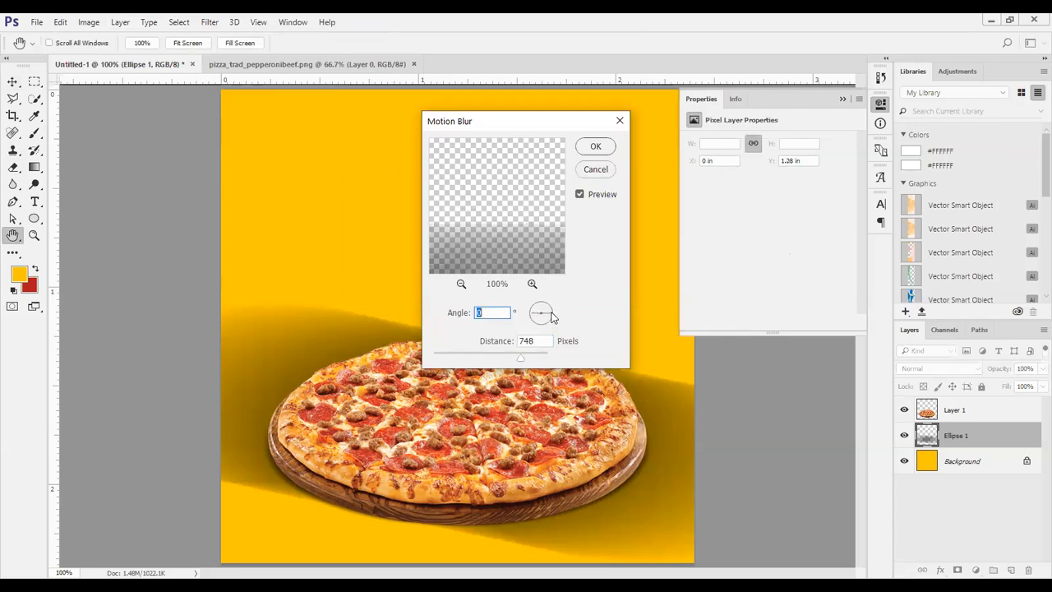
pyautogui.moveTo(521, 359); pyautogui.dragTo(455, 361)
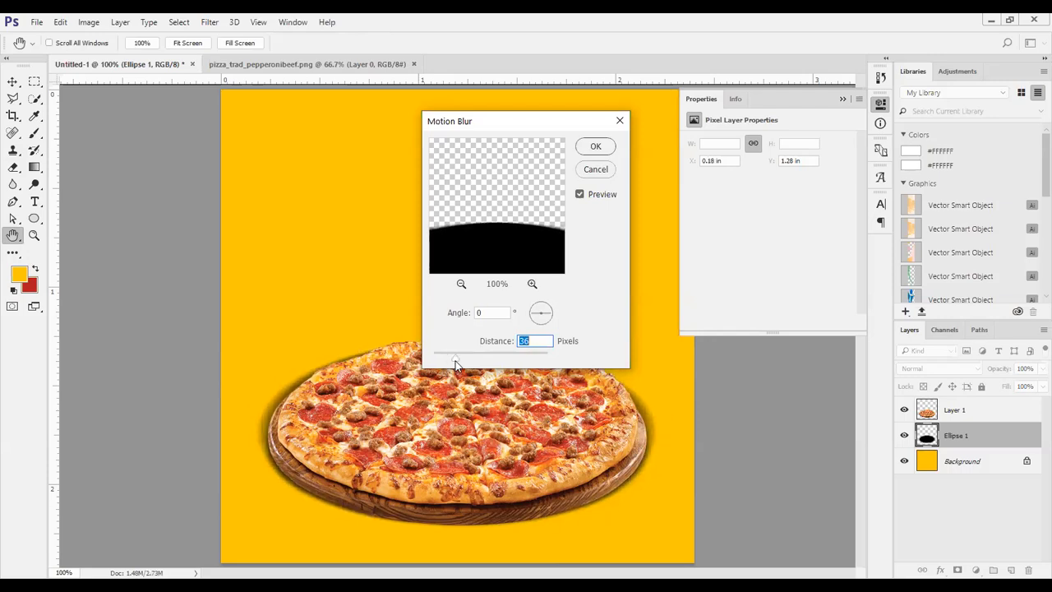
pyautogui.click(585, 148)
# Set the blurred ellipse layer's opacity to 19%, hiding the pizza layer temporarily to judge the shadow.
pyautogui.moveTo(1003, 369); pyautogui.dragTo(968, 374)
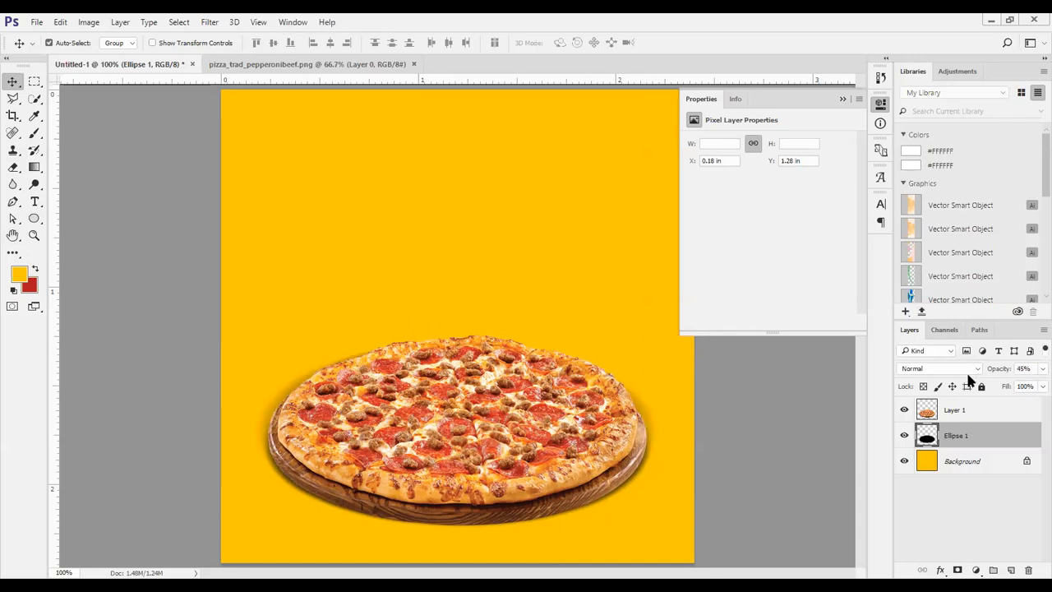
pyautogui.moveTo(969, 379); pyautogui.dragTo(1035, 387)
pyautogui.click(904, 410)
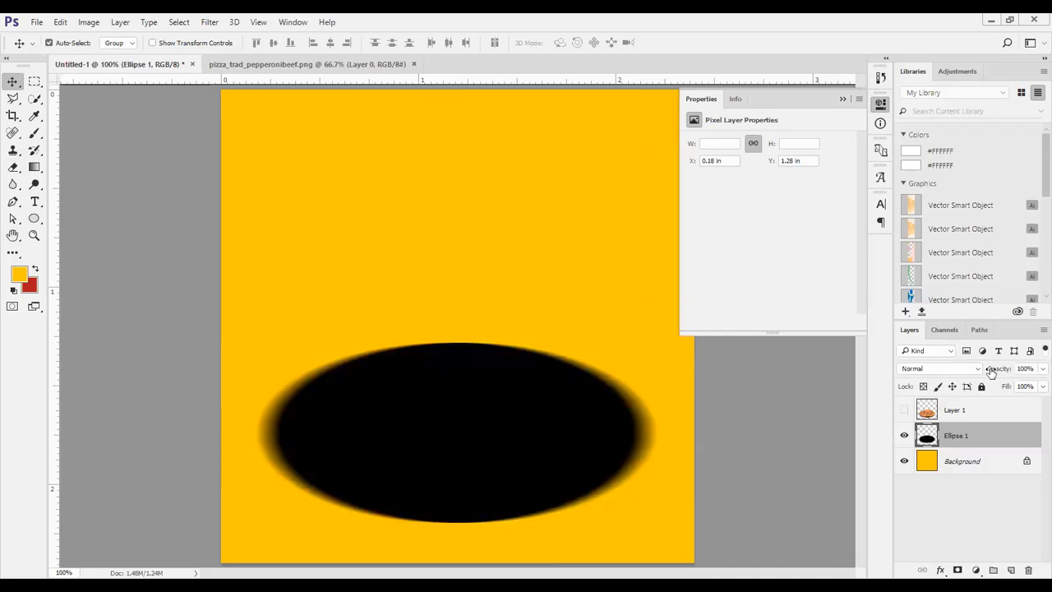
pyautogui.moveTo(999, 372); pyautogui.dragTo(947, 390)
pyautogui.click(905, 410)
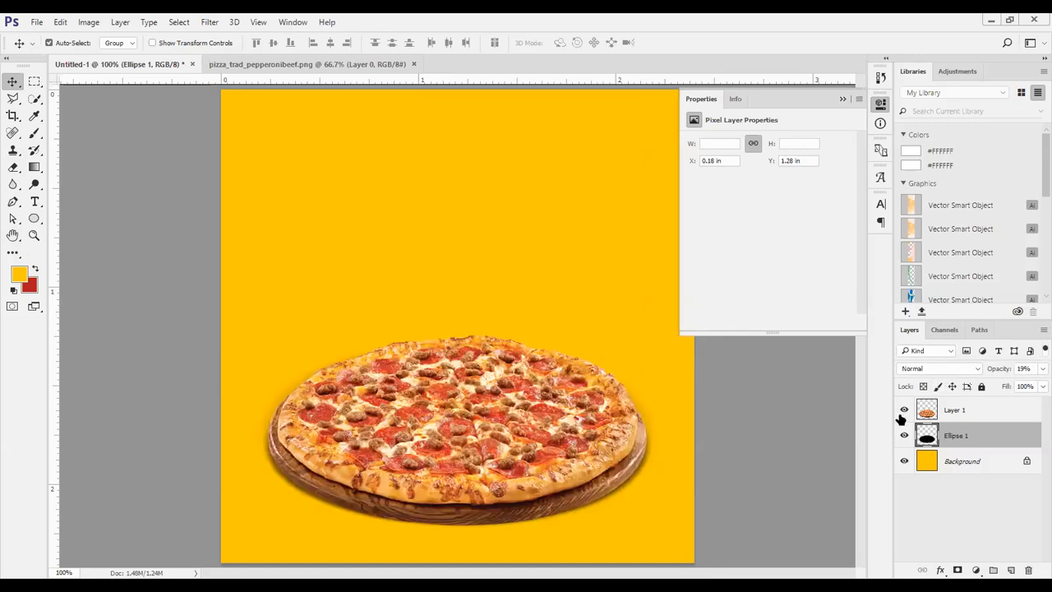
# Compare the pizza with and without its shadow ellipse by toggling the layer's visibility, and collapse the shape properties.
pyautogui.click(904, 436)
pyautogui.click(904, 436)
pyautogui.click(904, 436)
pyautogui.click(905, 435)
pyautogui.click(904, 436)
pyautogui.click(904, 435)
pyautogui.click(842, 98)
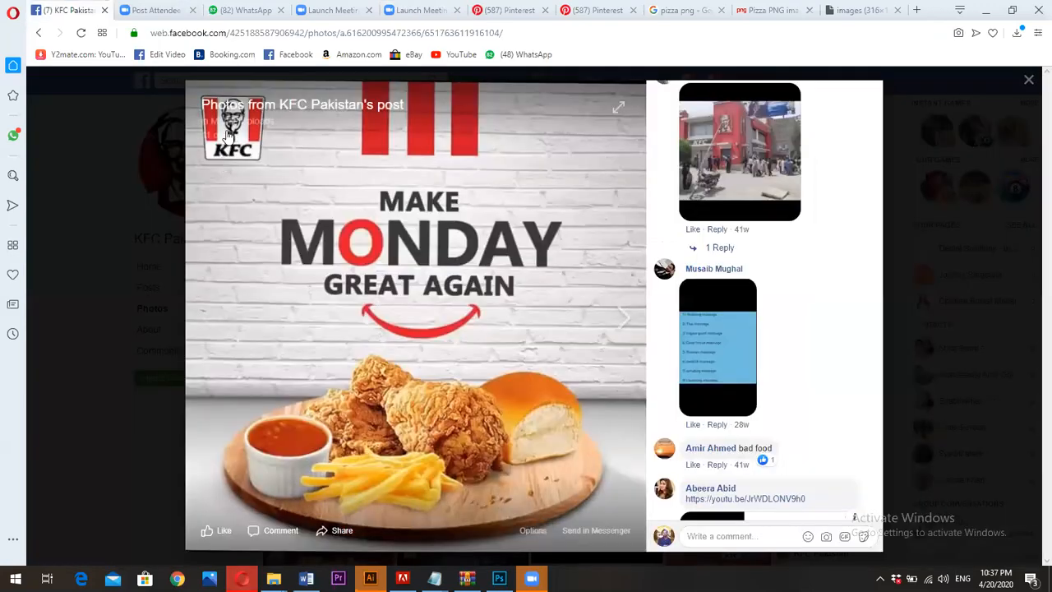
# Switch to the Opera browser and search Google Images for "kfc logo" in a new tab.
pyautogui.click(888, 9)
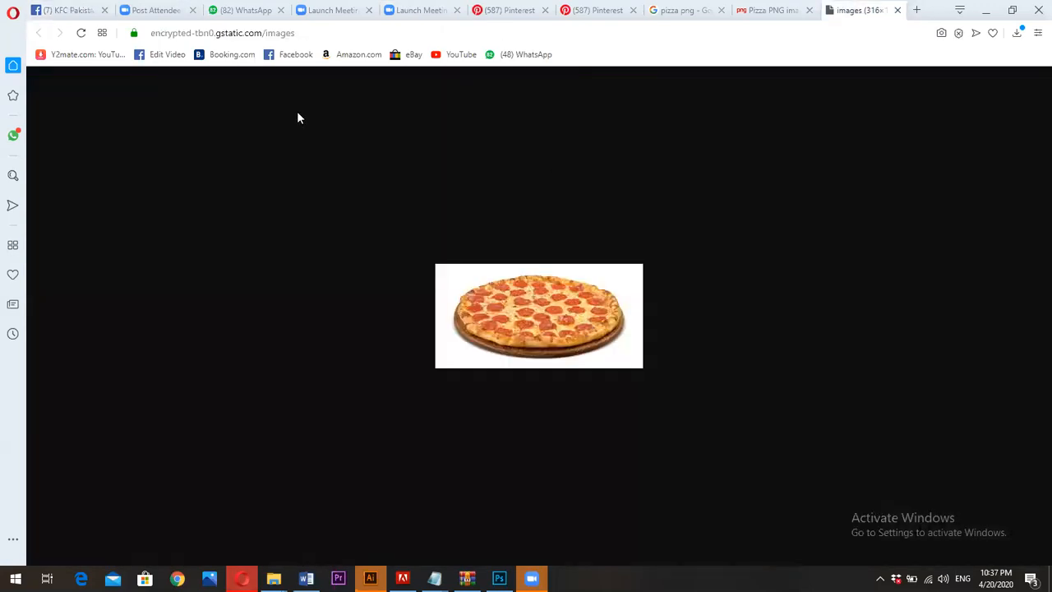
pyautogui.hotkey('ctrl', 't')
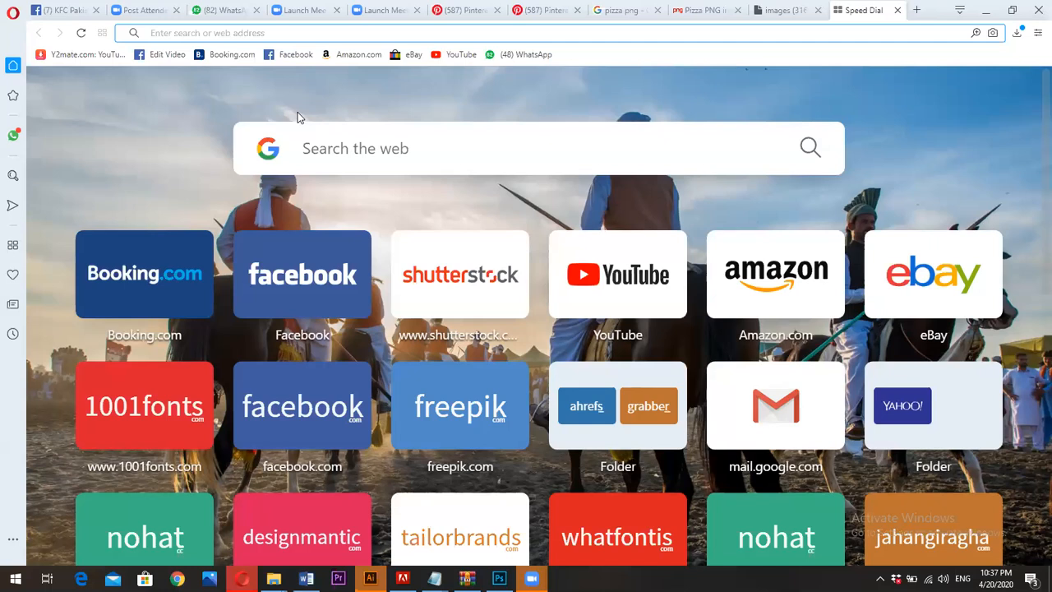
pyautogui.write('kfc logo')
pyautogui.press('Return')
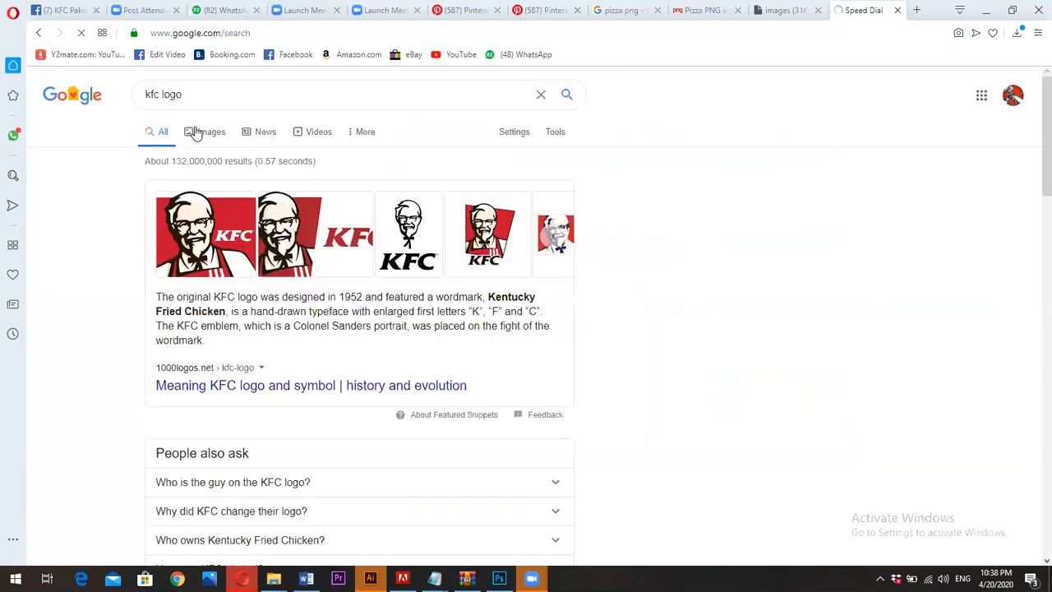
pyautogui.click(195, 134)
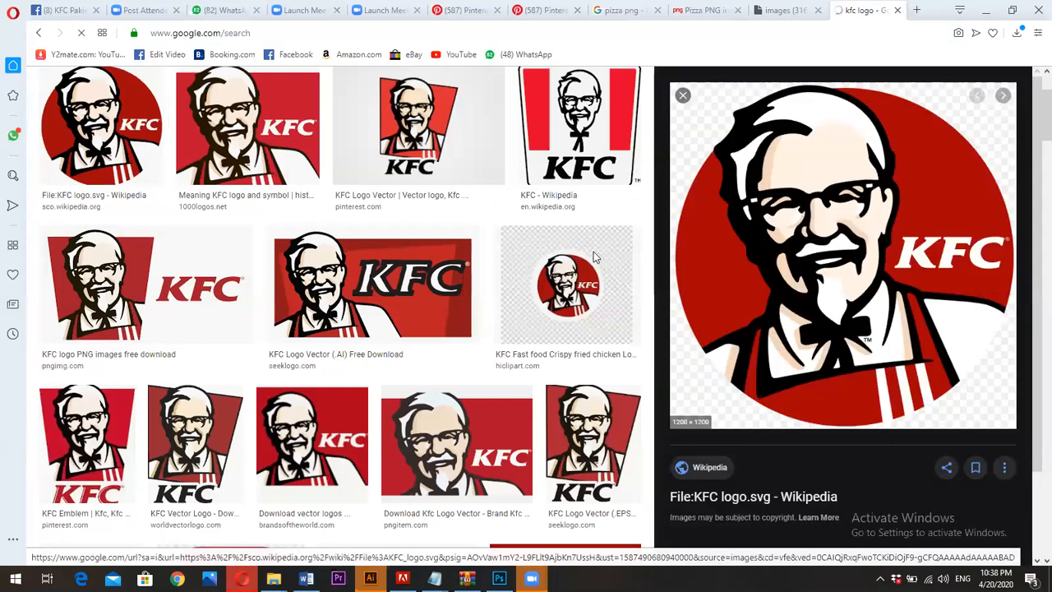
# Save the round KFC logo as 1200px-KFC_logo.svg (1).png in Downloads and place it in the pizza document in Photoshop.
pyautogui.click(594, 252)
pyautogui.hotkey('ctrl', 's')
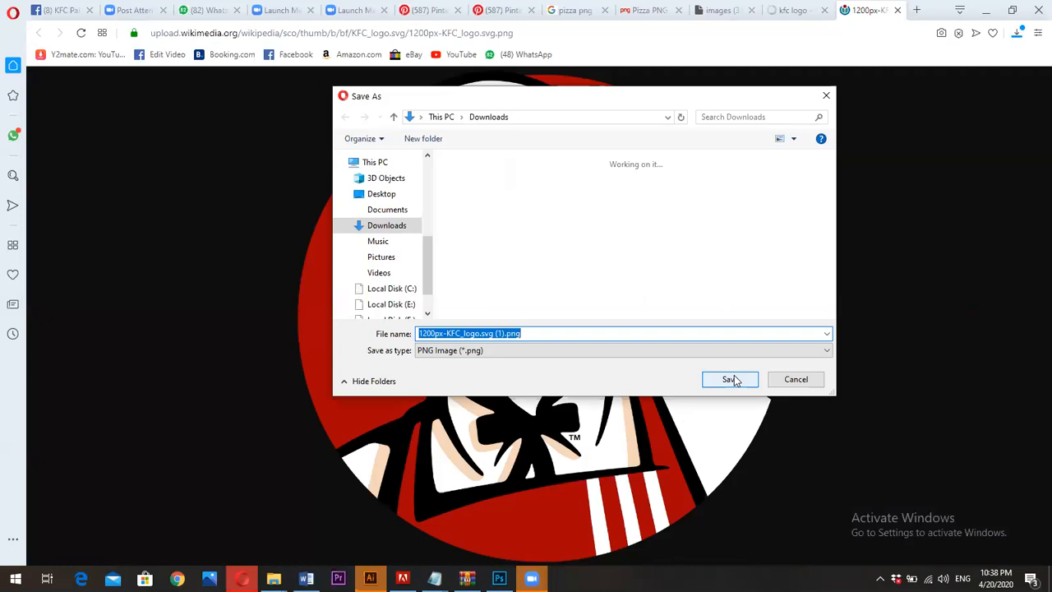
pyautogui.click(734, 380)
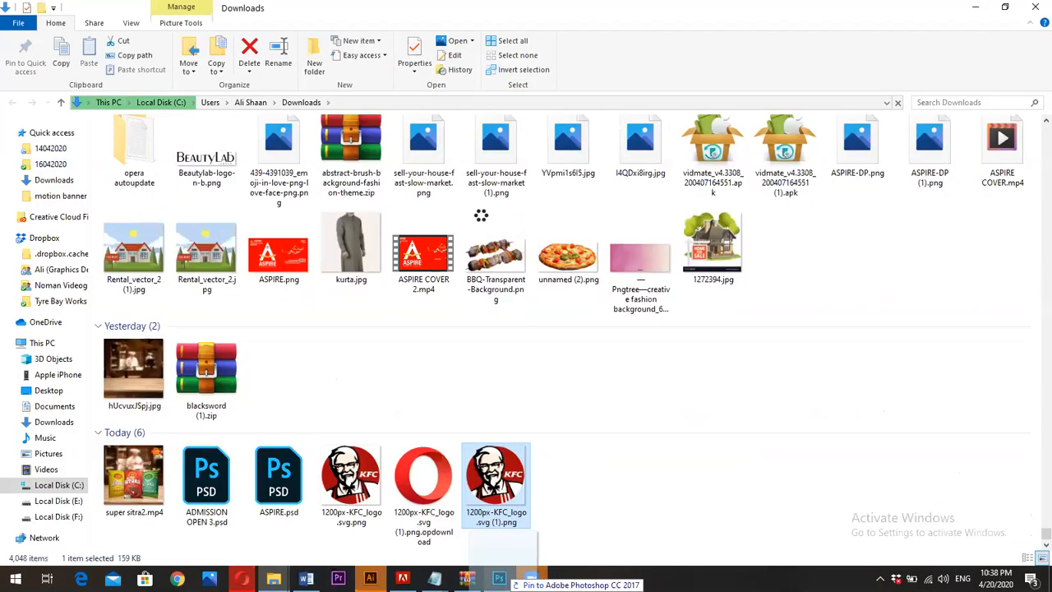
pyautogui.moveTo(502, 573); pyautogui.dragTo(482, 217)
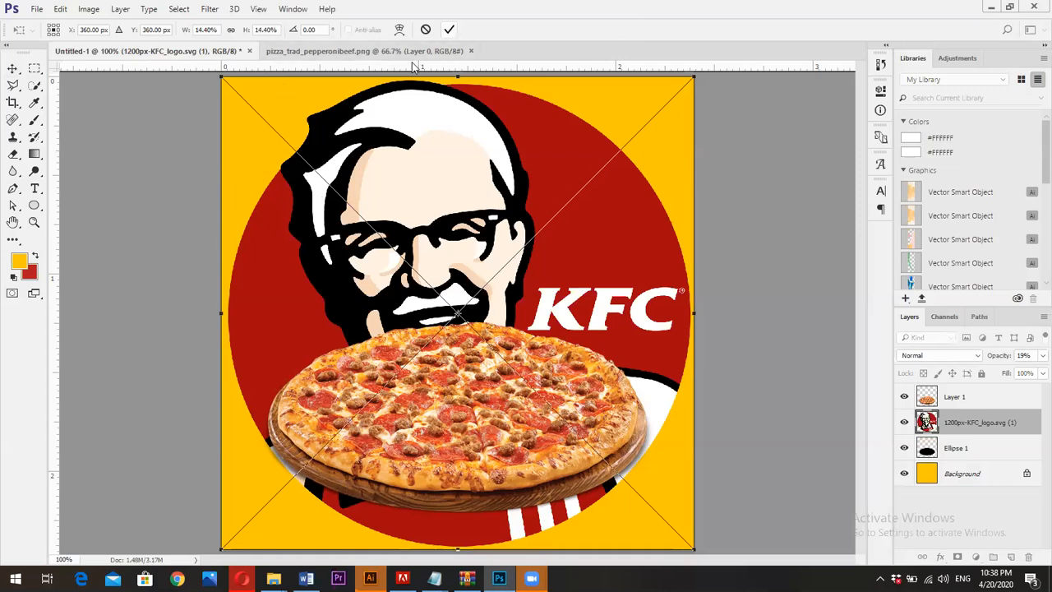
pyautogui.press('Return')
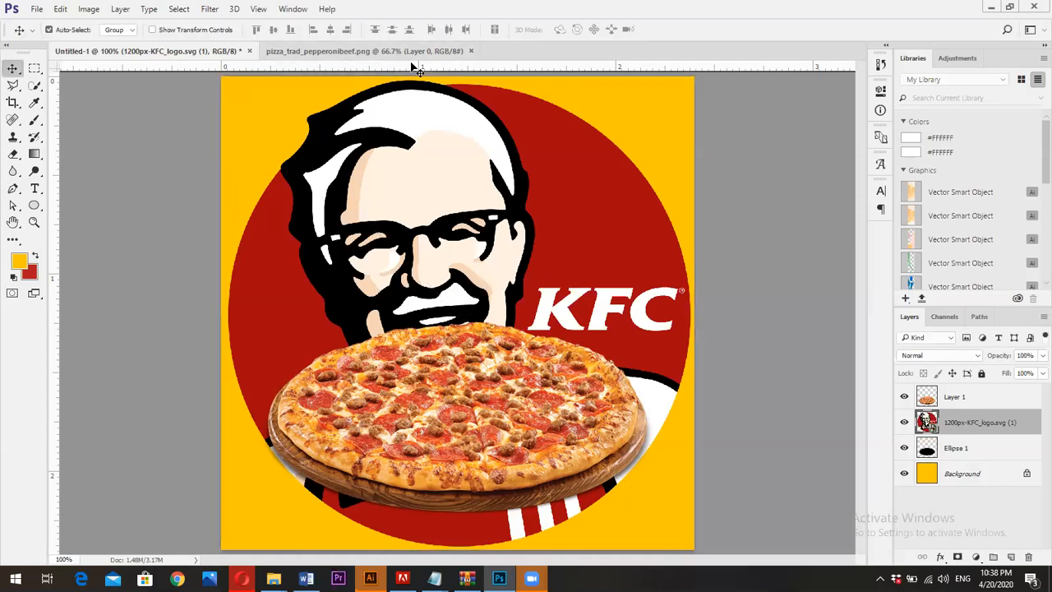
# Scale the placed KFC logo down to 3.68% and move it to the upper-left corner of the yellow canvas.
pyautogui.hotkey('ctrl', 't')
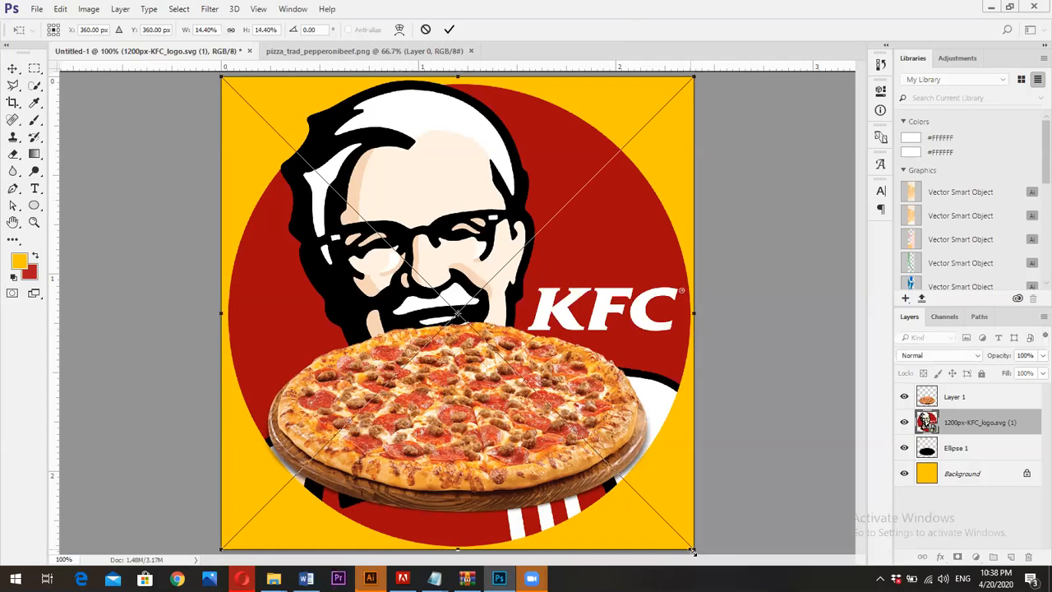
pyautogui.moveTo(693, 550); pyautogui.dragTo(549, 352)
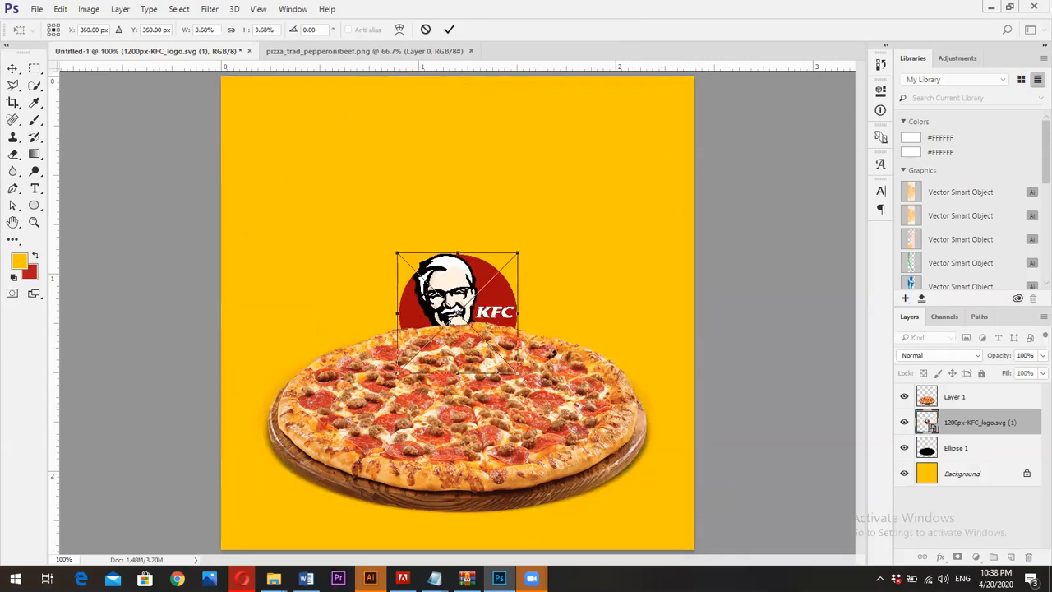
pyautogui.press('Return')
pyautogui.moveTo(423, 226); pyautogui.dragTo(238, 60)
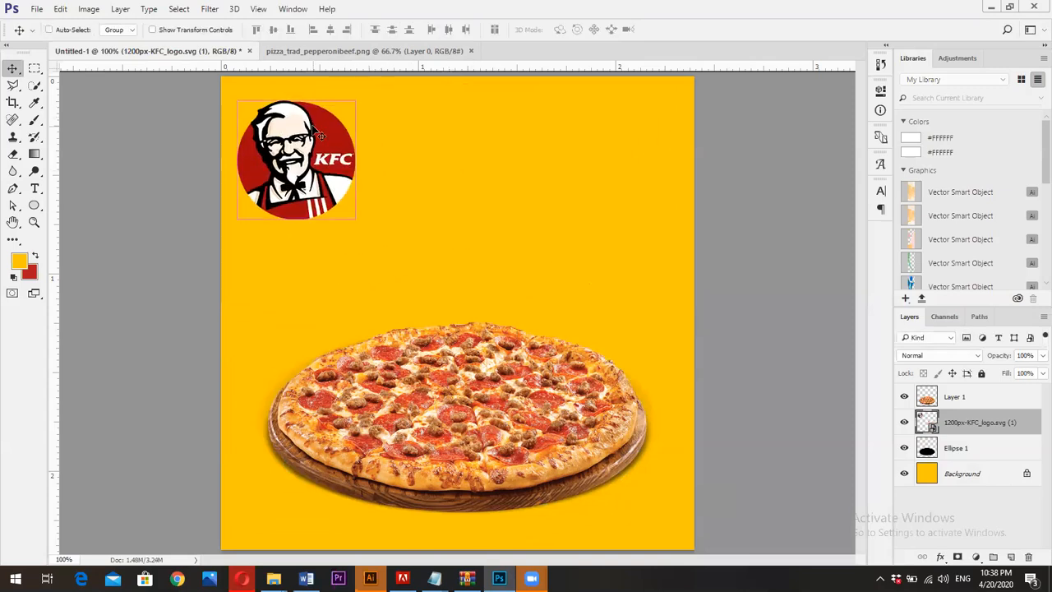
# Scale the KFC logo to about 3.14% and shift it closer to the canvas's upper-left corner.
pyautogui.hotkey('ctrl', 't')
pyautogui.moveTo(356, 220); pyautogui.dragTo(352, 216)
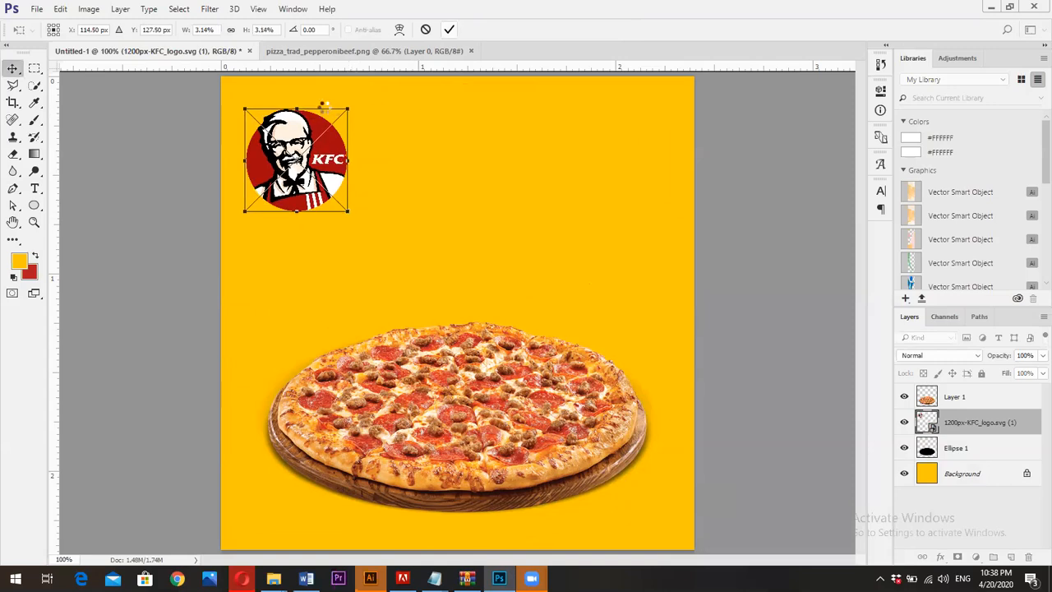
pyautogui.press('Return')
pyautogui.moveTo(275, 165)
pyautogui.mouseDown()
pyautogui.moveTo(285, 140)
pyautogui.moveTo(273, 136)
pyautogui.moveTo(271, 155)
pyautogui.mouseUp()
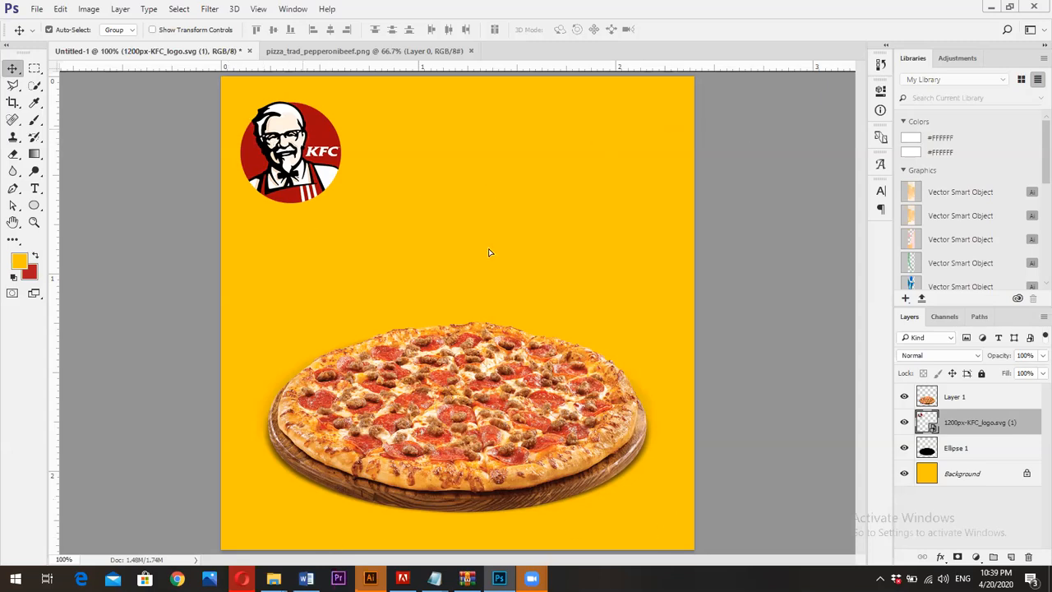
pyautogui.moveTo(484, 238); pyautogui.dragTo(303, 141)
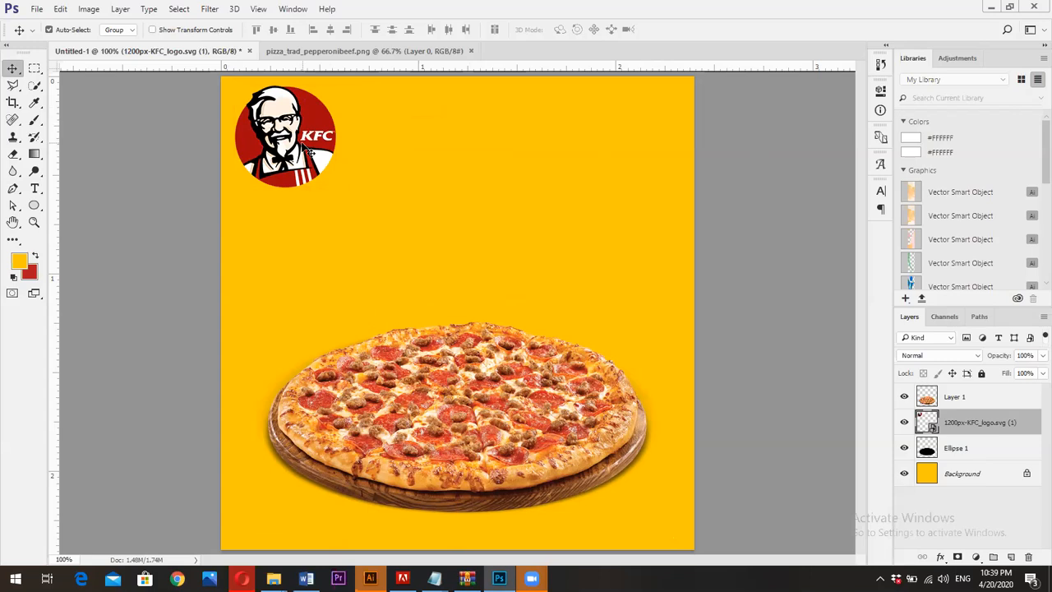
# Shrink the KFC logo to about 2.86%, roughly 0.477 in wide and high.
pyautogui.hotkey('ctrl', 't')
pyautogui.moveTo(334, 185); pyautogui.dragTo(332, 180)
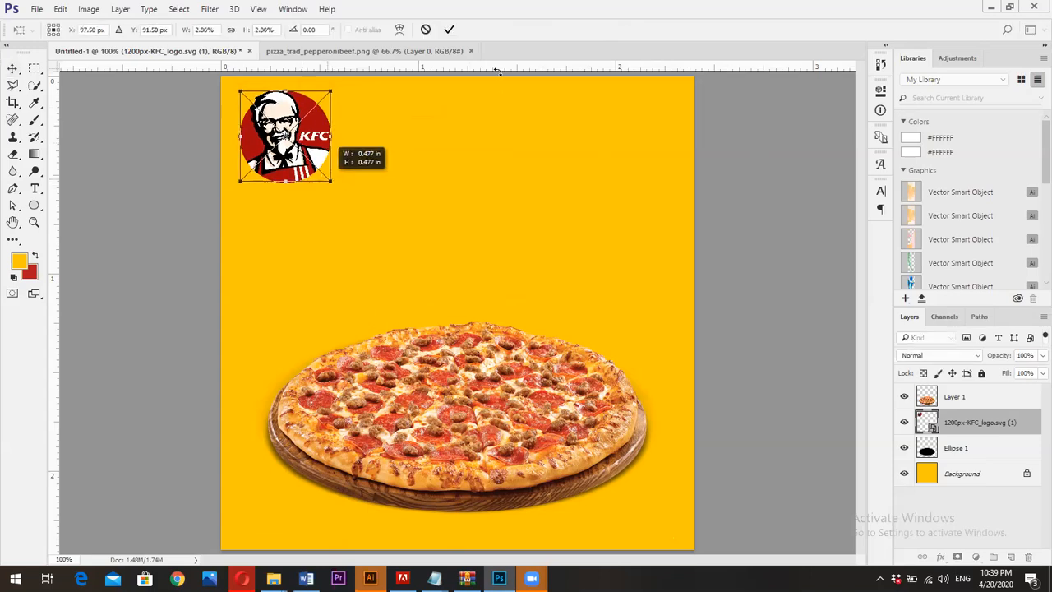
pyautogui.press('Return')
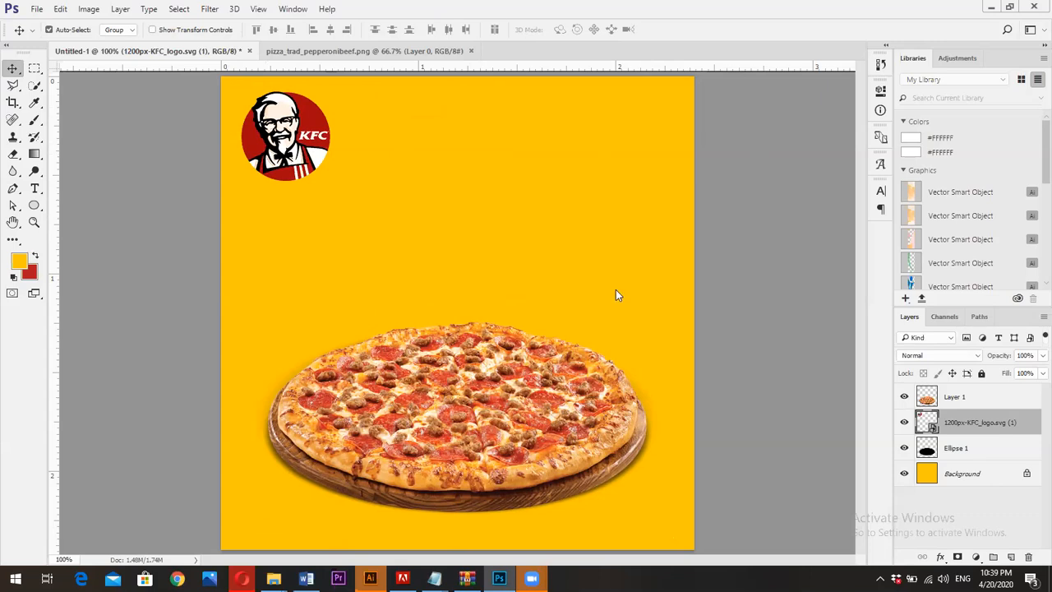
# Switch to the Opera browser, search Facebook for McDonald's and open the McDonald's Pakistan page's photos.
pyautogui.hotkey('alt', 'Tab')
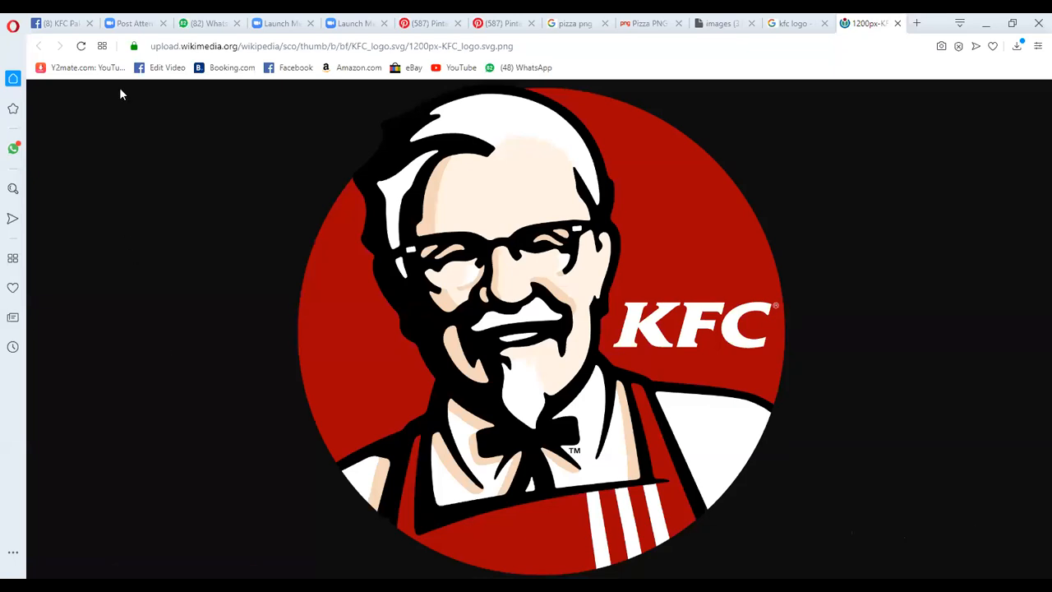
pyautogui.hotkey('ctrl', 'Tab')
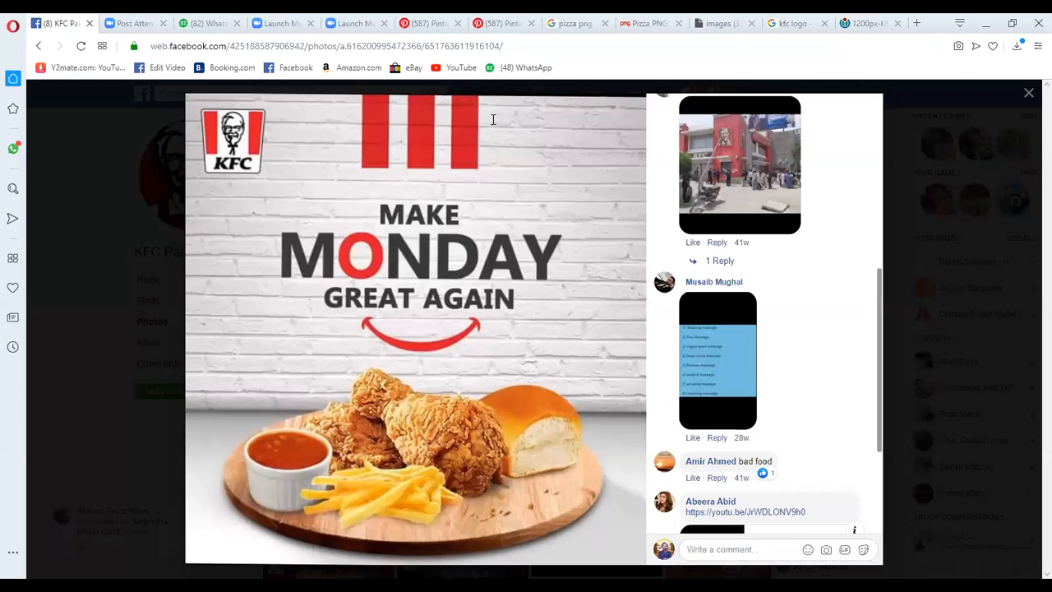
pyautogui.click(318, 94)
pyautogui.write('mic')
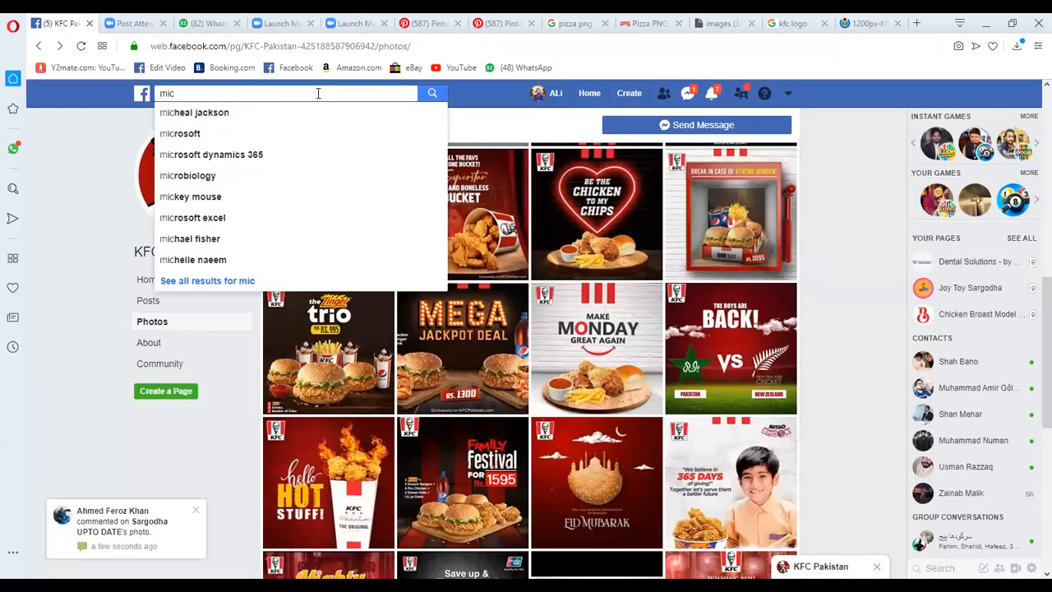
pyautogui.write('do')
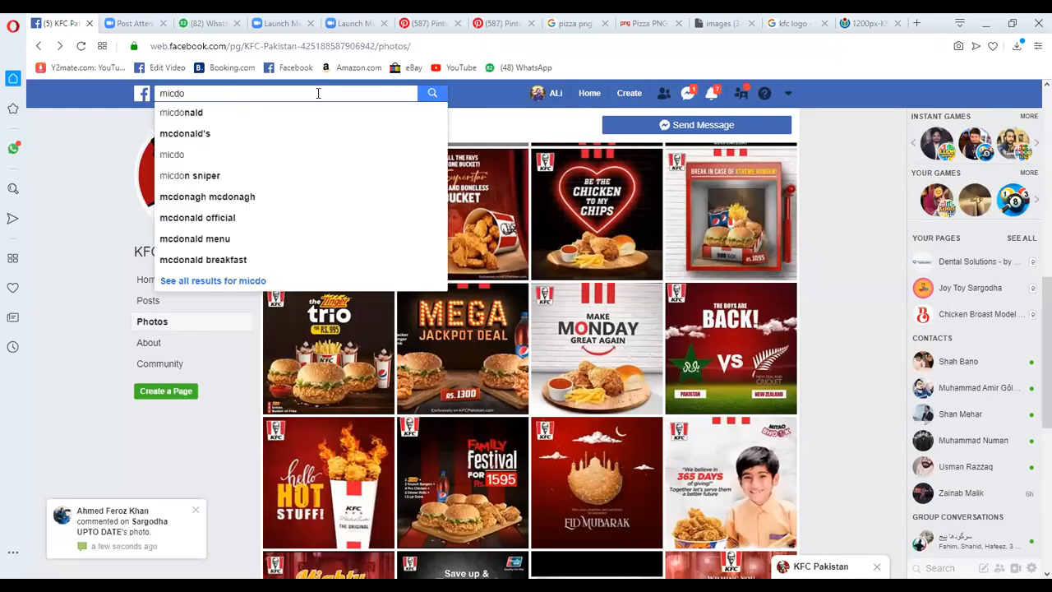
pyautogui.click(274, 132)
pyautogui.click(353, 167)
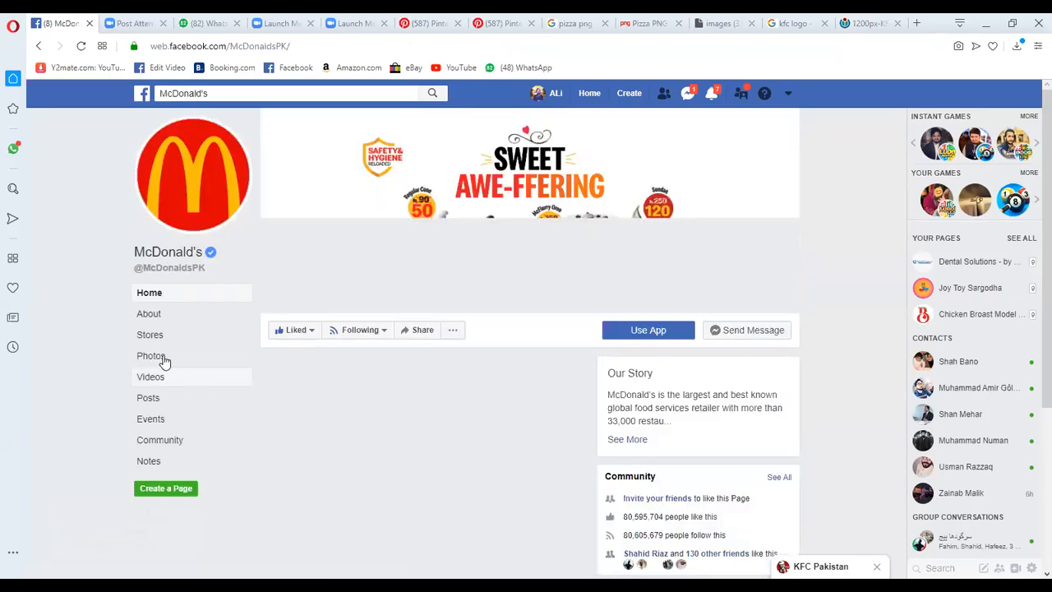
pyautogui.click(164, 359)
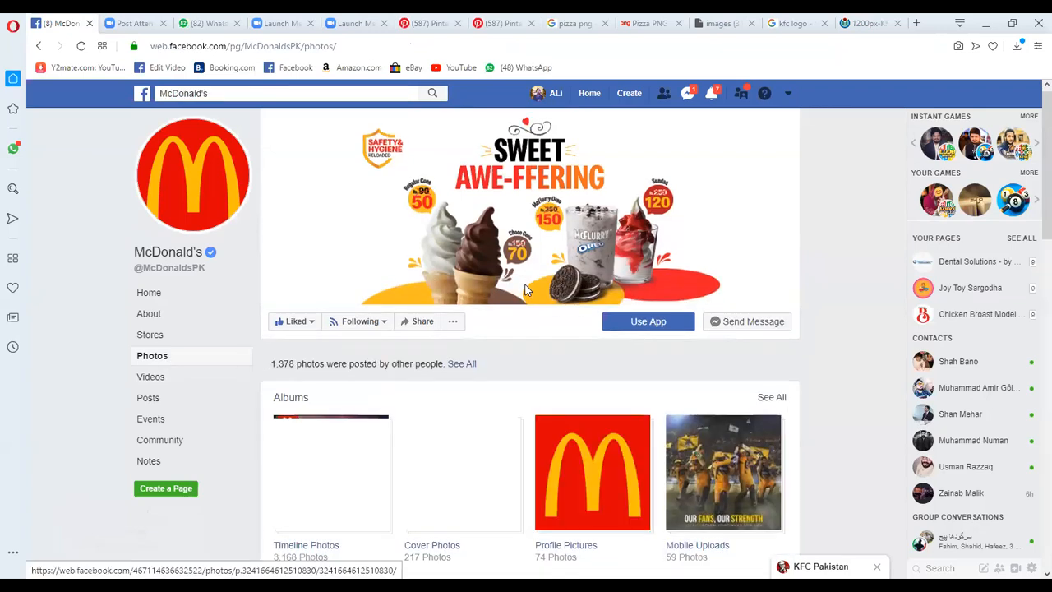
# Browse the McDonald's photos for design ideas, viewing the "Sweet Awe-ffering" cover and the Spicy McCrispy post.
pyautogui.scroll(-3, 526, 289)
pyautogui.scroll(-3, 518, 271)
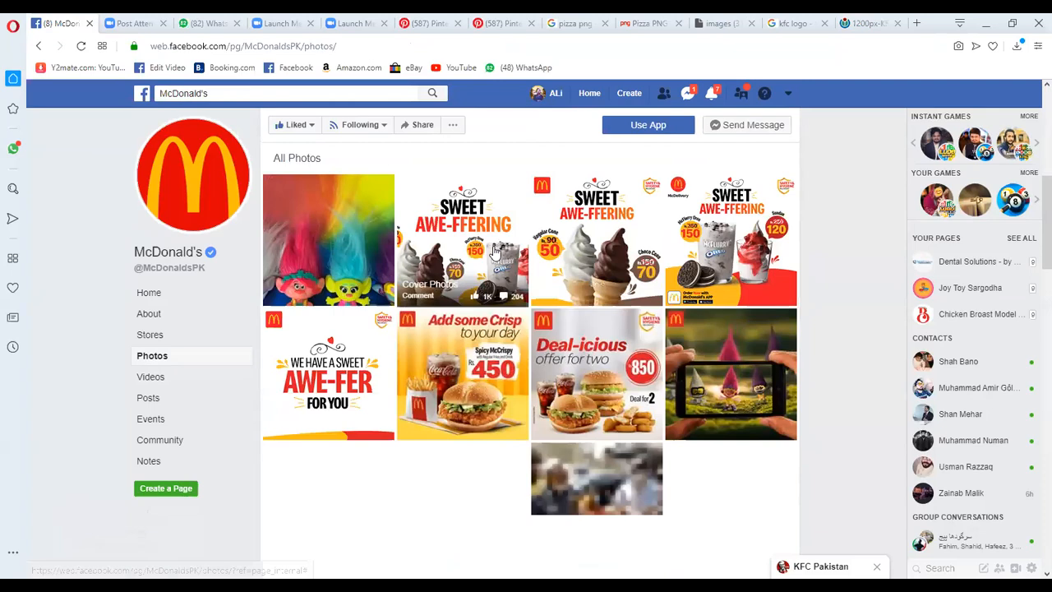
pyautogui.click(496, 253)
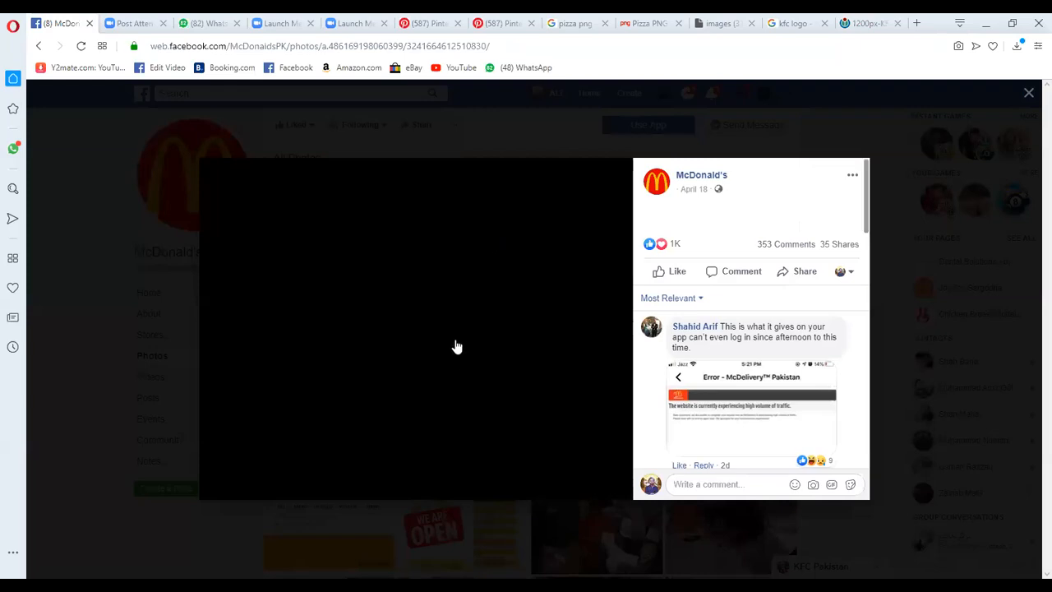
pyautogui.press('Escape')
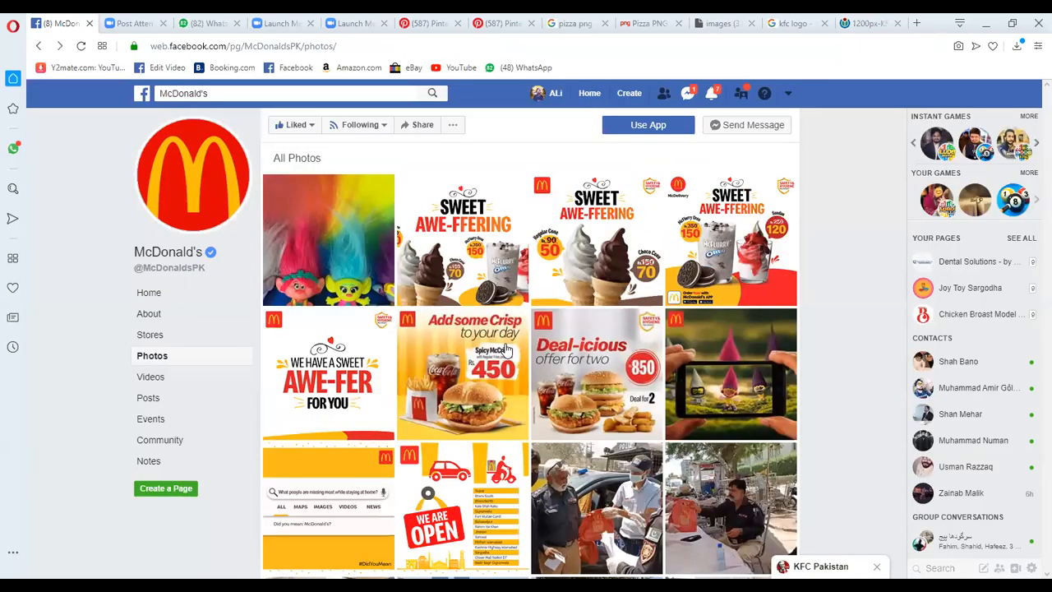
pyautogui.click(463, 262)
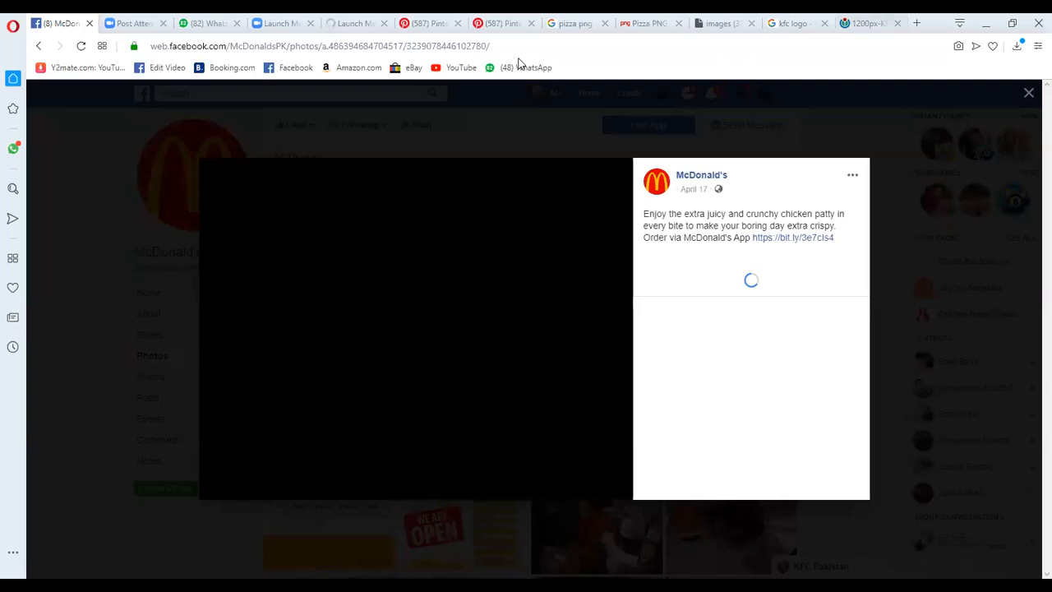
# Search Google for "pizza tagline" in the tab that holds the KFC logo image.
pyautogui.hotkey('ctrl', 'Tab')
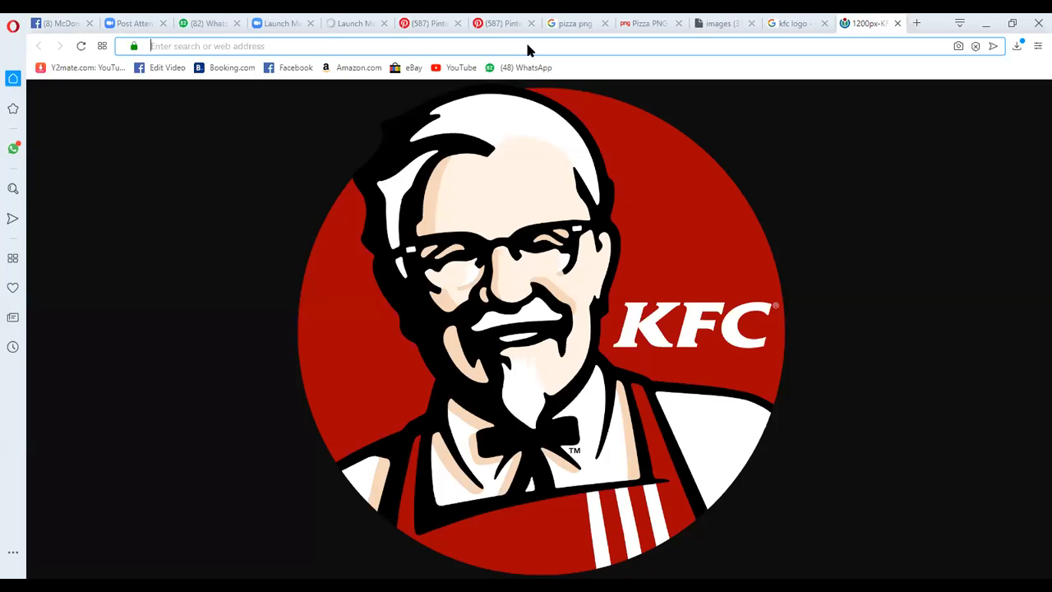
pyautogui.click(527, 46)
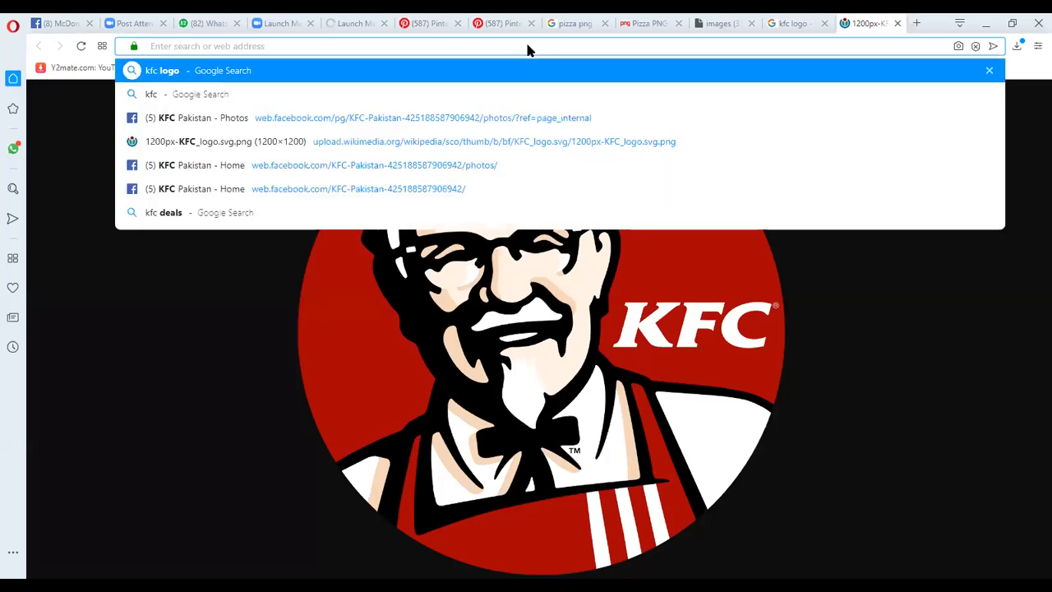
pyautogui.write('pizza t')
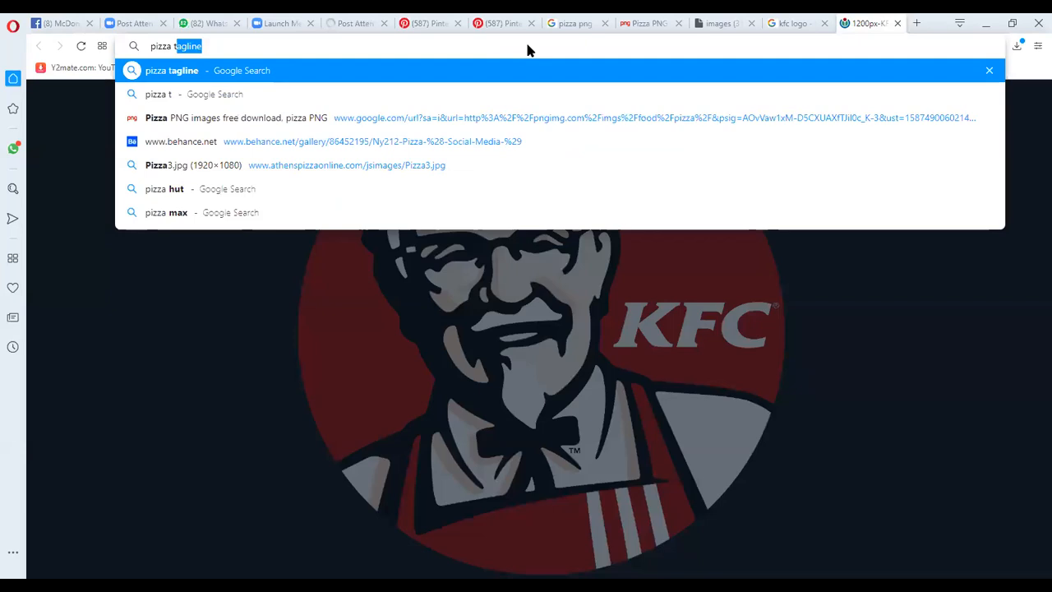
pyautogui.write('agline')
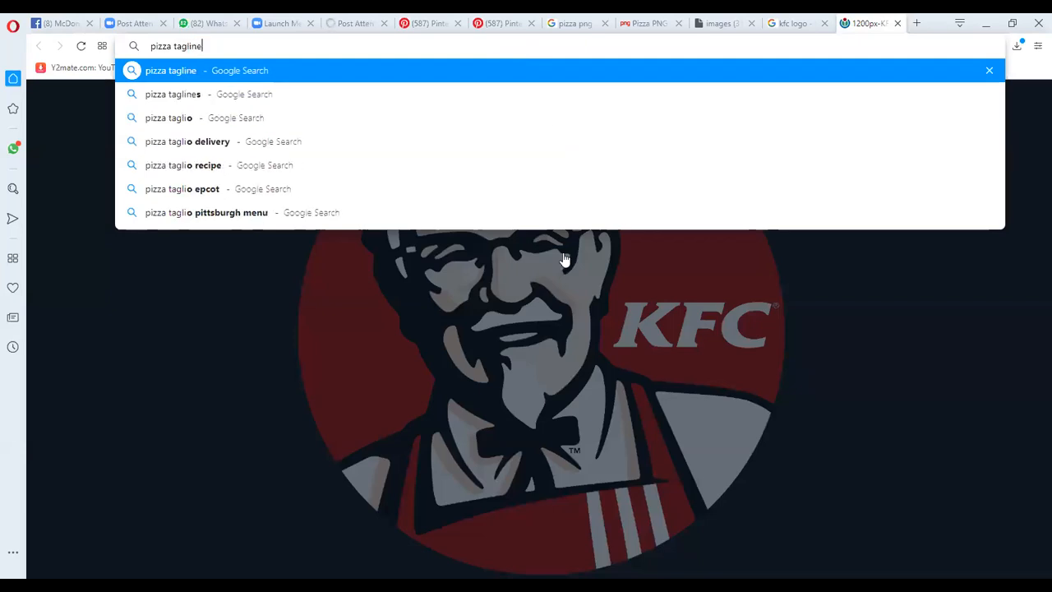
pyautogui.press('Return')
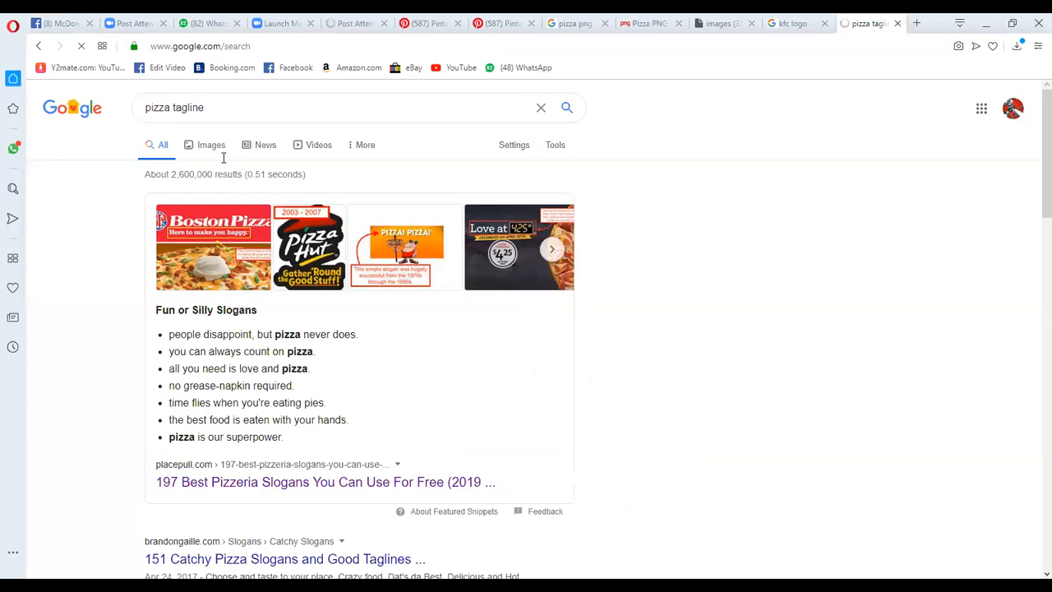
# Open the "151 Catchy Pizza Slogans and Good Taglines" result in a new tab and go to it.
pyautogui.scroll(-3, 223, 158)
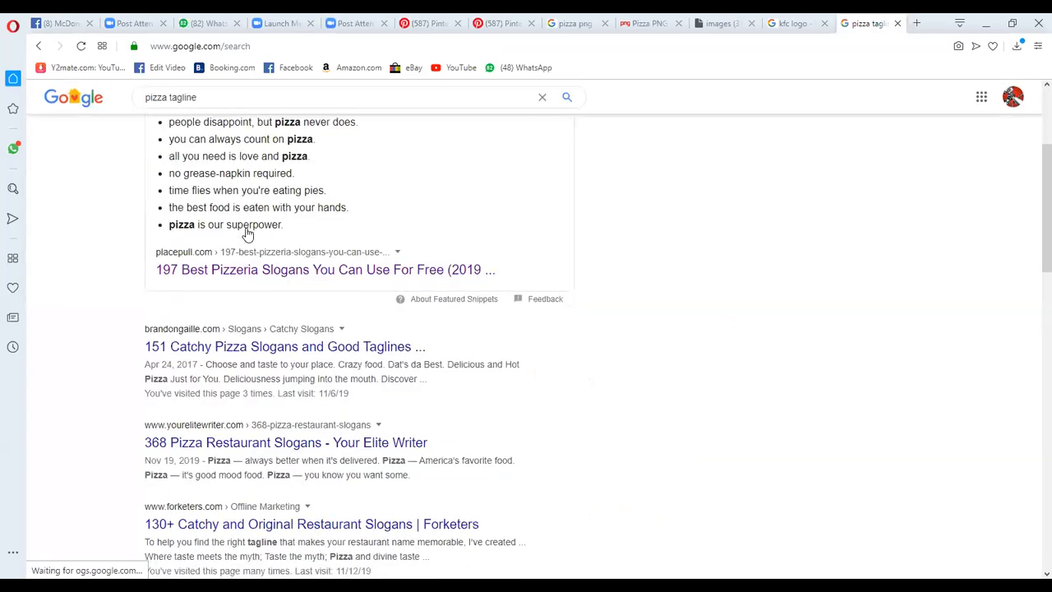
pyautogui.scroll(-2, 282, 246)
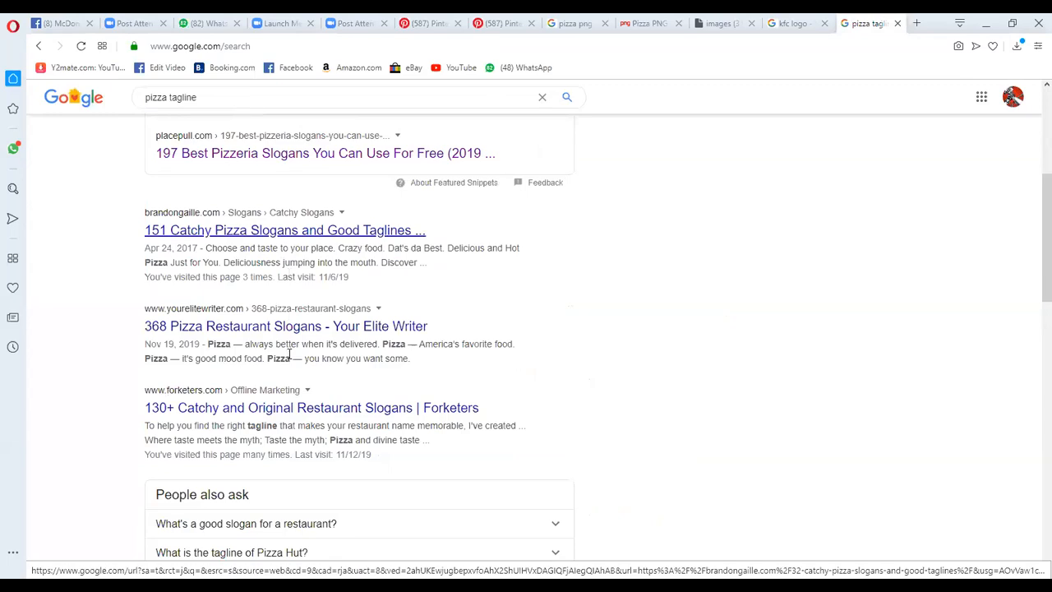
pyautogui.middleClick(288, 319)
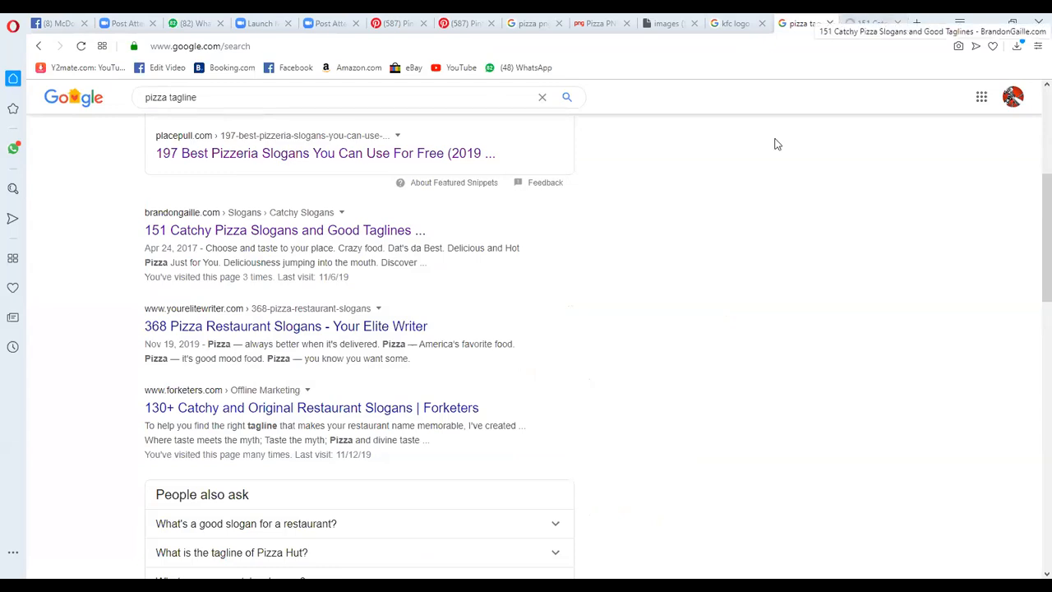
pyautogui.hotkey('ctrl', 'Tab')
pyautogui.scroll(-1, 210, 364)
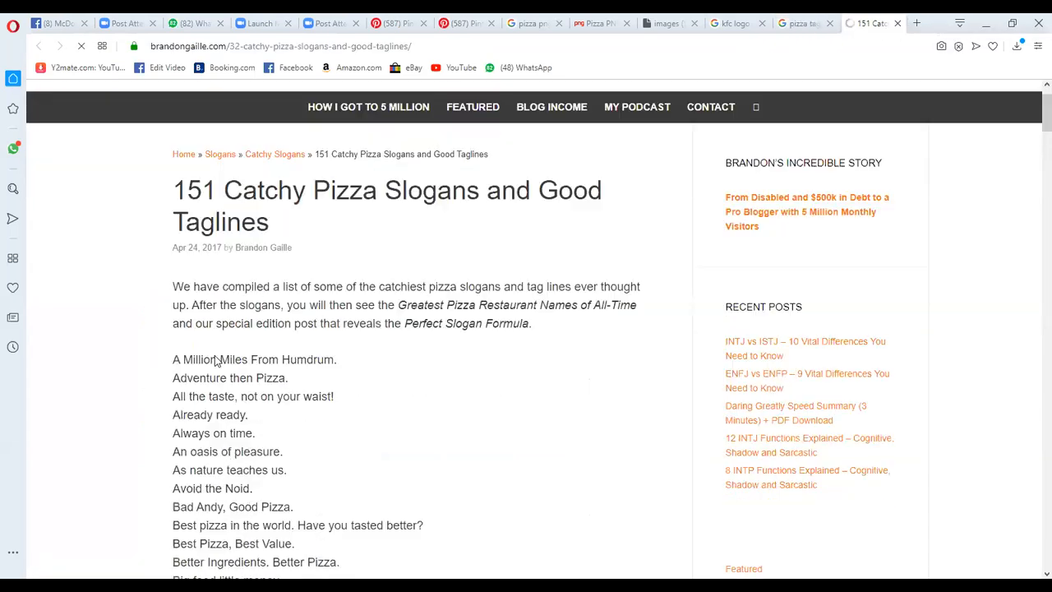
# Copy the slogan "Better Ingredients. Better Pizza." from the article's list.
pyautogui.scroll(-1, 185, 349)
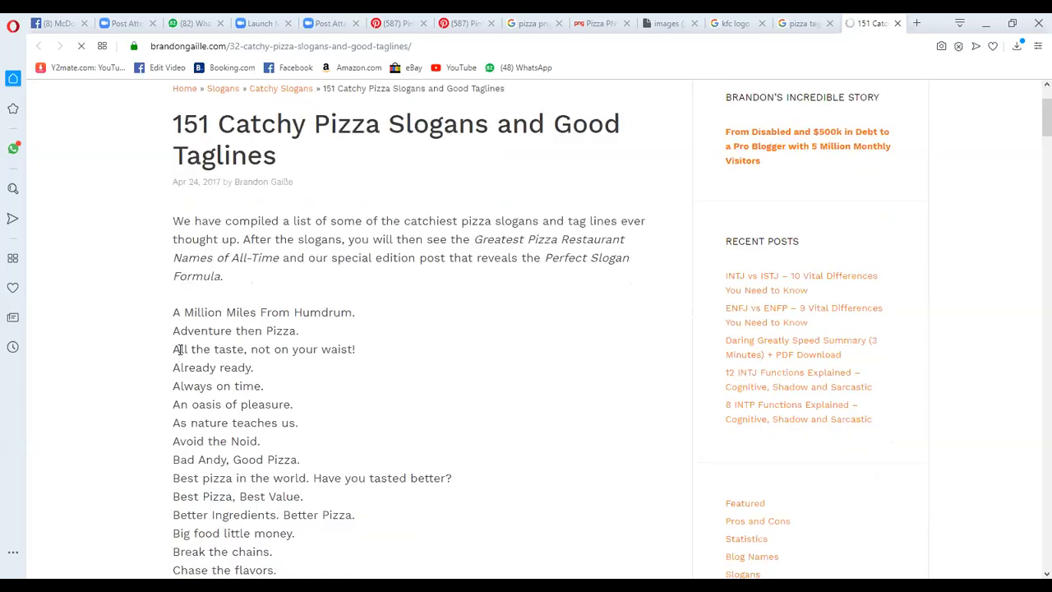
pyautogui.scroll(-2, 246, 369)
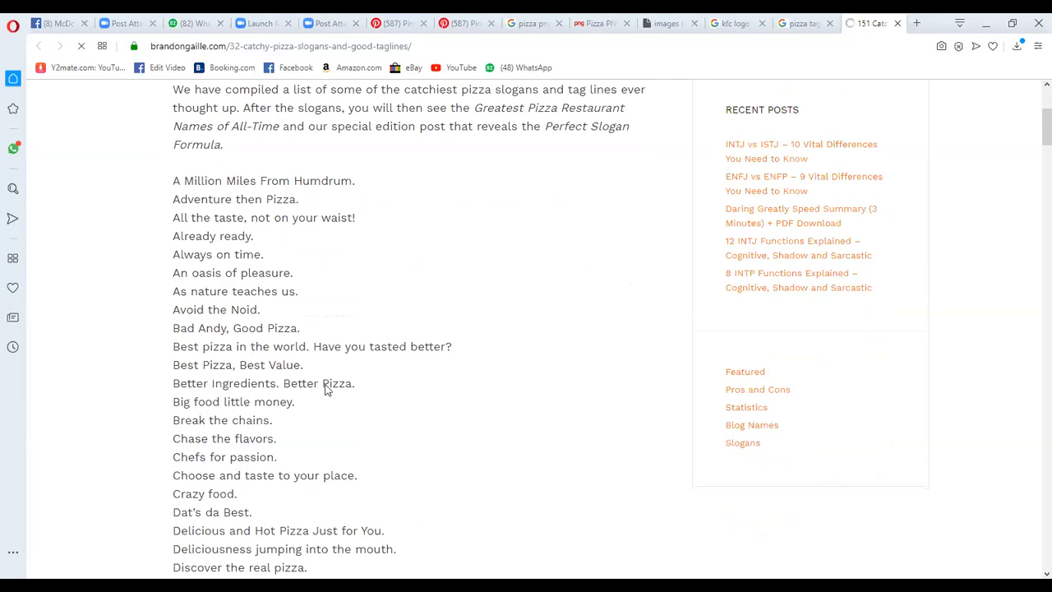
pyautogui.moveTo(174, 387); pyautogui.dragTo(364, 392)
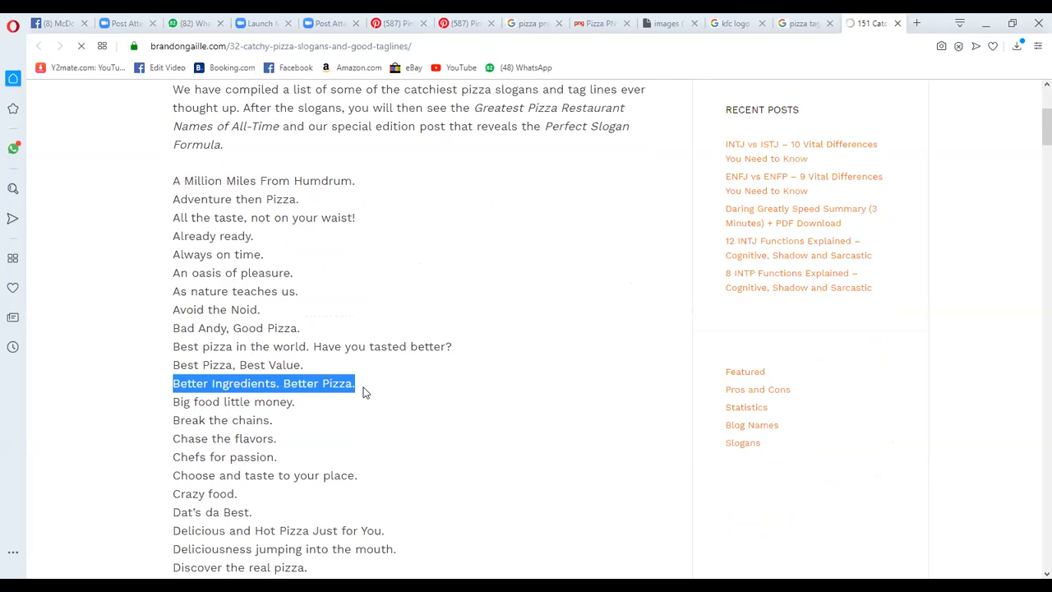
pyautogui.rightClick(319, 393)
pyautogui.click(340, 435)
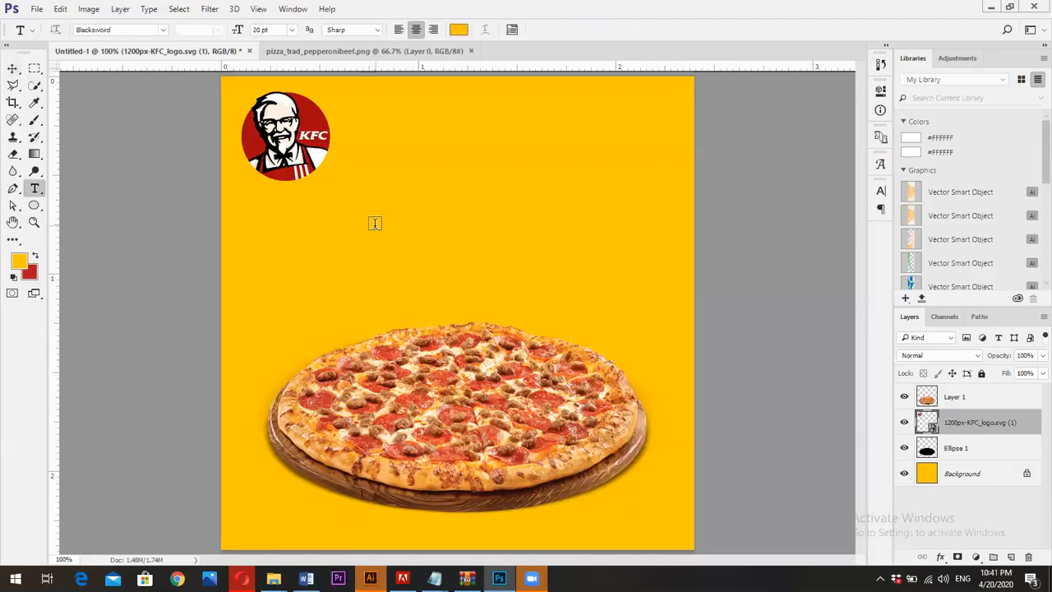
# Paste the copied slogan as a text layer on the empty area below the KFC logo and color it black (000000).
pyautogui.click(375, 214)
pyautogui.hotkey('ctrl', 'v')
pyautogui.hotkey('ctrl', 'a')
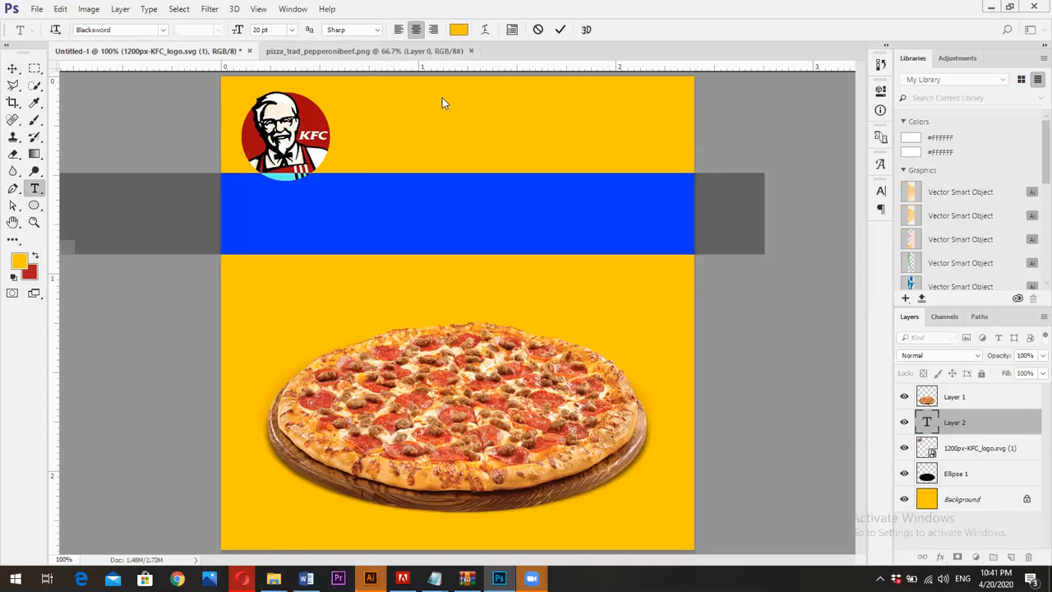
pyautogui.click(459, 30)
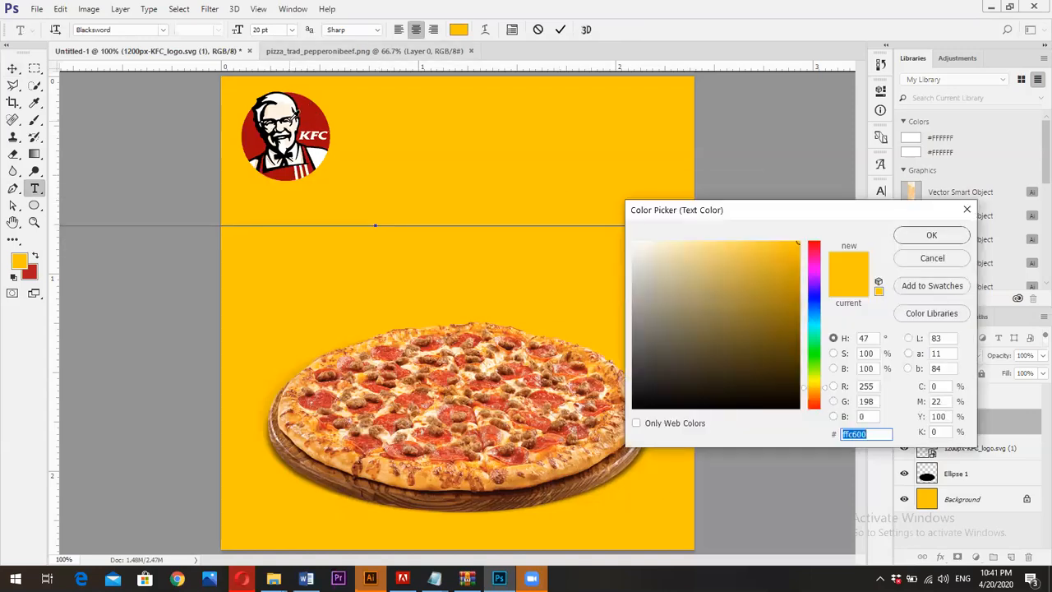
pyautogui.write('000000')
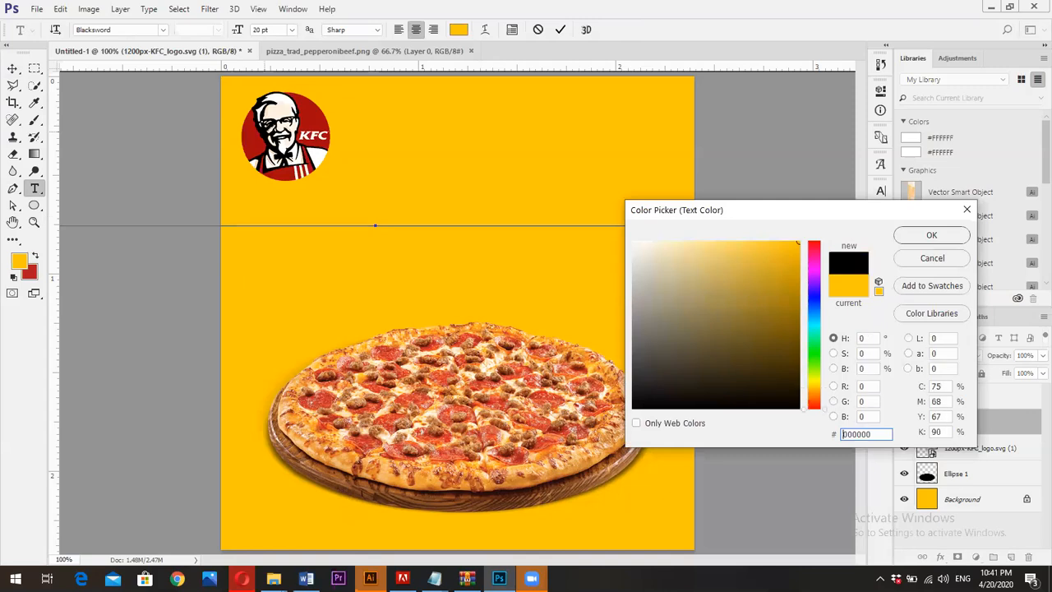
pyautogui.click(931, 235)
# Remove the extra space between the slogan's two sentences and reduce the whole text's size to 9 pt.
pyautogui.click(441, 209)
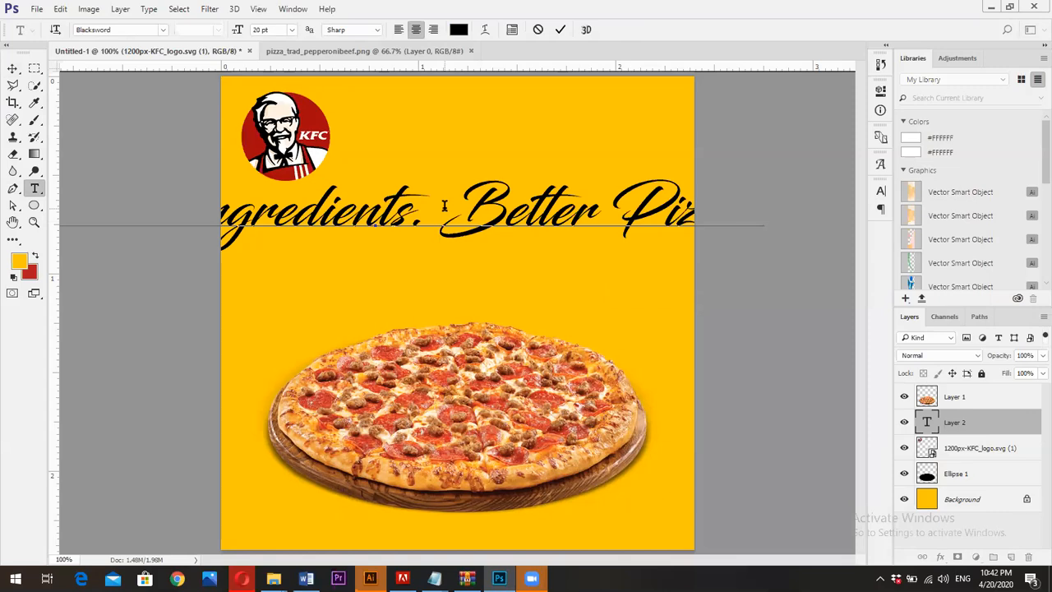
pyautogui.press('BackSpace')
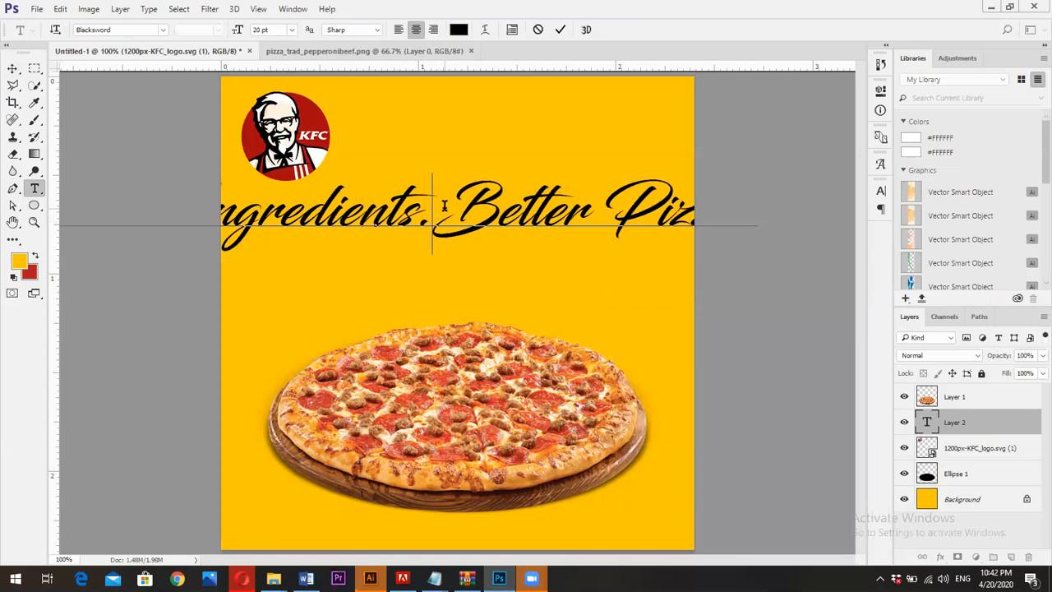
pyautogui.hotkey('ctrl', 'a')
pyautogui.hotkey('ctrl', 'shift', ',')
pyautogui.hotkey('ctrl', 'shift', ',')
pyautogui.hotkey('ctrl', 'shift', ',')
pyautogui.hotkey('ctrl', 'shift', ',')
pyautogui.hotkey('ctrl', 'shift', ',')
pyautogui.hotkey('ctrl', 'shift', ',')
pyautogui.hotkey('ctrl', 'shift', ',')
pyautogui.hotkey('ctrl', 'shift', ',')
pyautogui.hotkey('ctrl', 'shift', ',')
pyautogui.hotkey('ctrl', 'shift', ',')
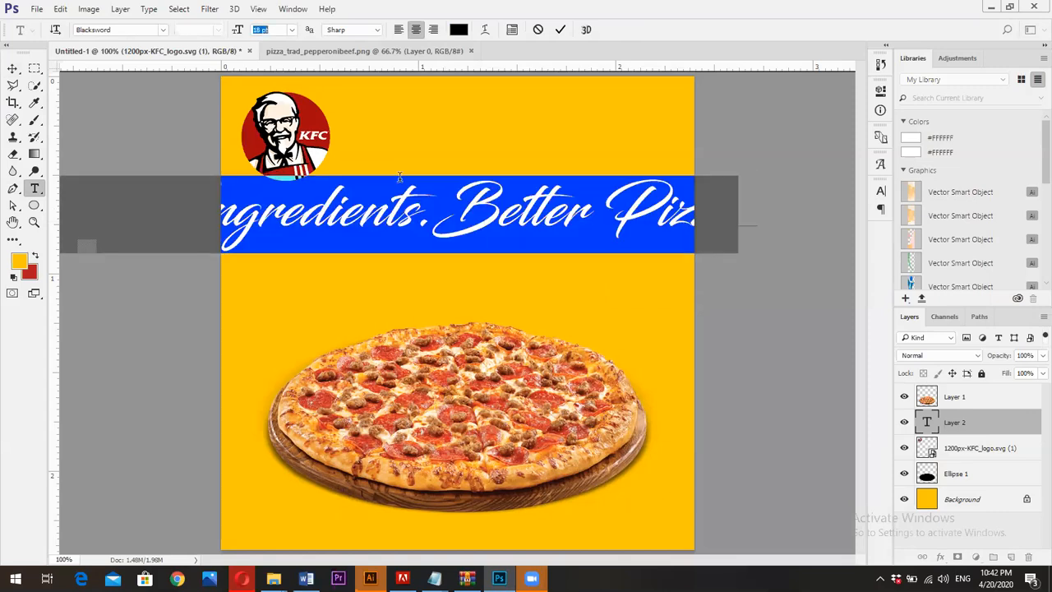
pyautogui.hotkey('ctrl', 'shift', '.')
pyautogui.hotkey('ctrl', 'shift', '.')
pyautogui.hotkey('ctrl', 'shift', '.')
pyautogui.hotkey('ctrl', 'shift', '.')
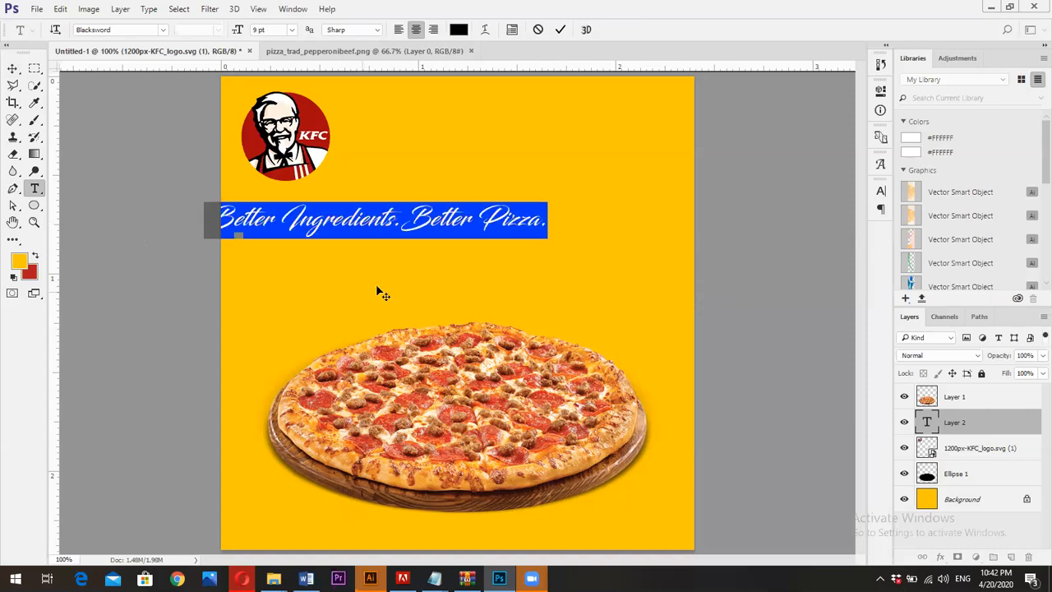
# Break the slogan before "Better Pizza." and set that second line's leading to about 14 pt.
pyautogui.click(401, 217)
pyautogui.press('Return')
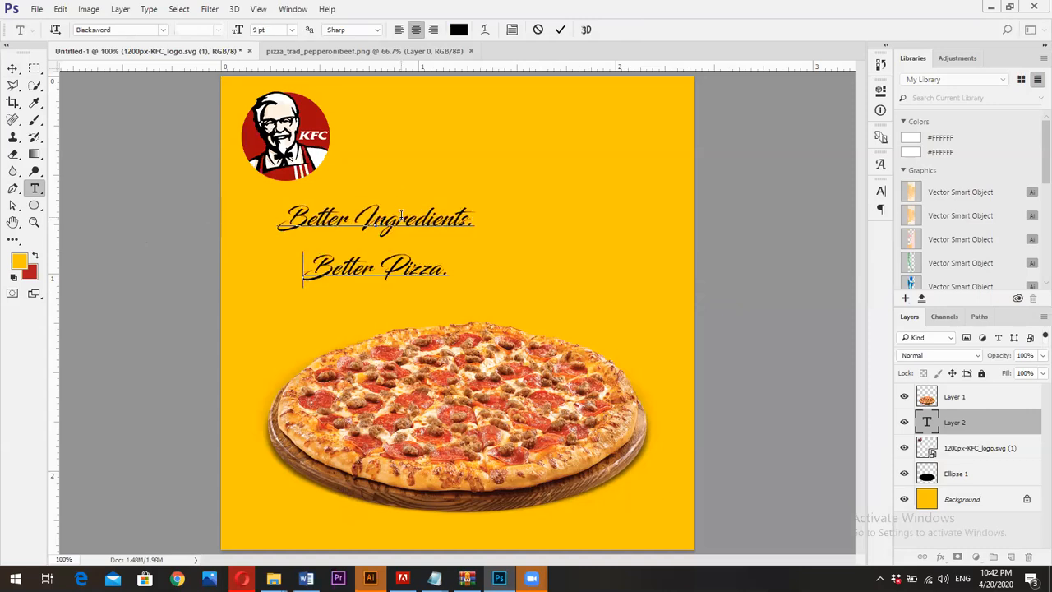
pyautogui.tripleClick(371, 274)
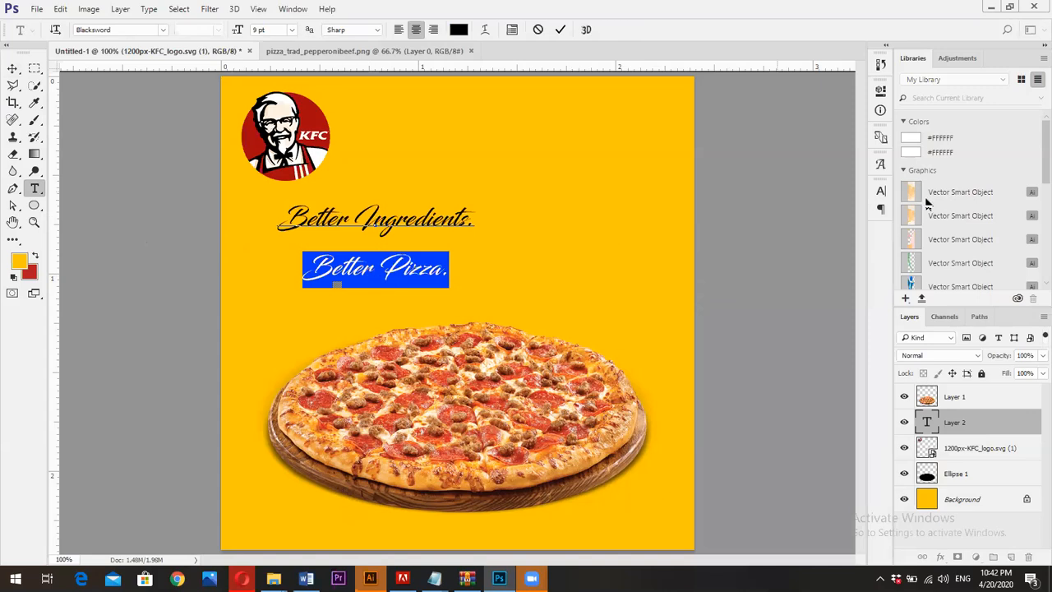
pyautogui.click(881, 191)
pyautogui.moveTo(808, 228); pyautogui.dragTo(809, 226)
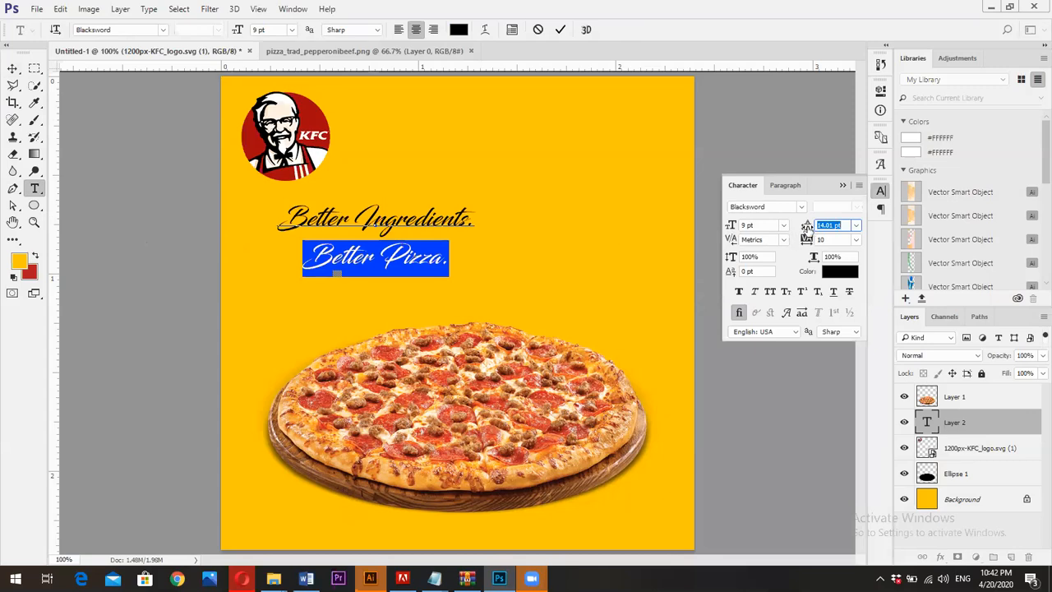
pyautogui.moveTo(818, 240)
pyautogui.mouseDown()
pyautogui.moveTo(830, 240)
pyautogui.moveTo(810, 241)
pyautogui.mouseUp()
pyautogui.click(559, 29)
# Move the two-line slogan to the horizontal middle above the pizza and scale it up to about 140%.
pyautogui.click(12, 67)
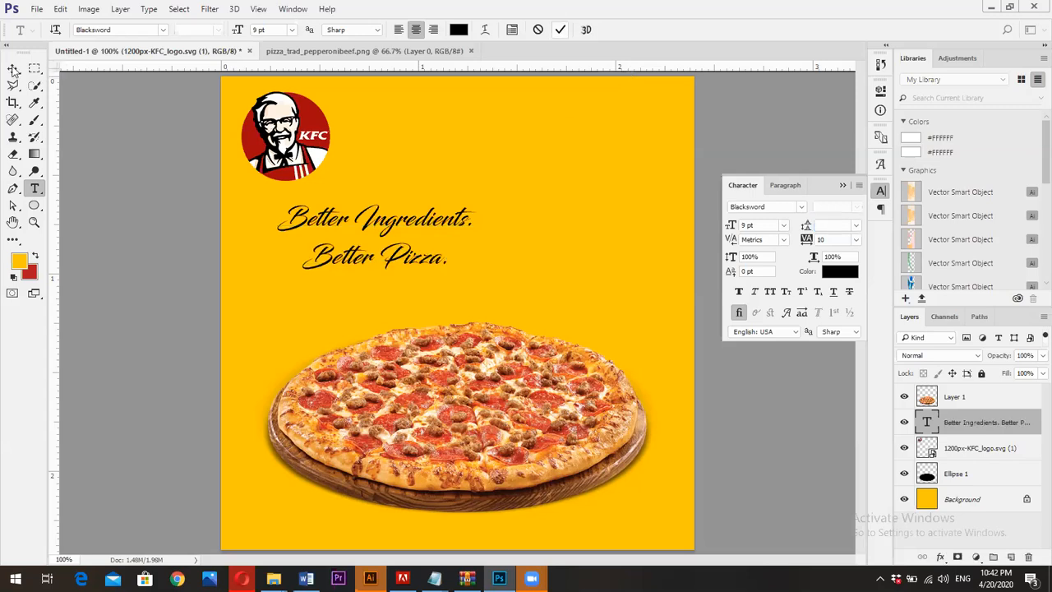
pyautogui.moveTo(389, 225); pyautogui.dragTo(474, 222)
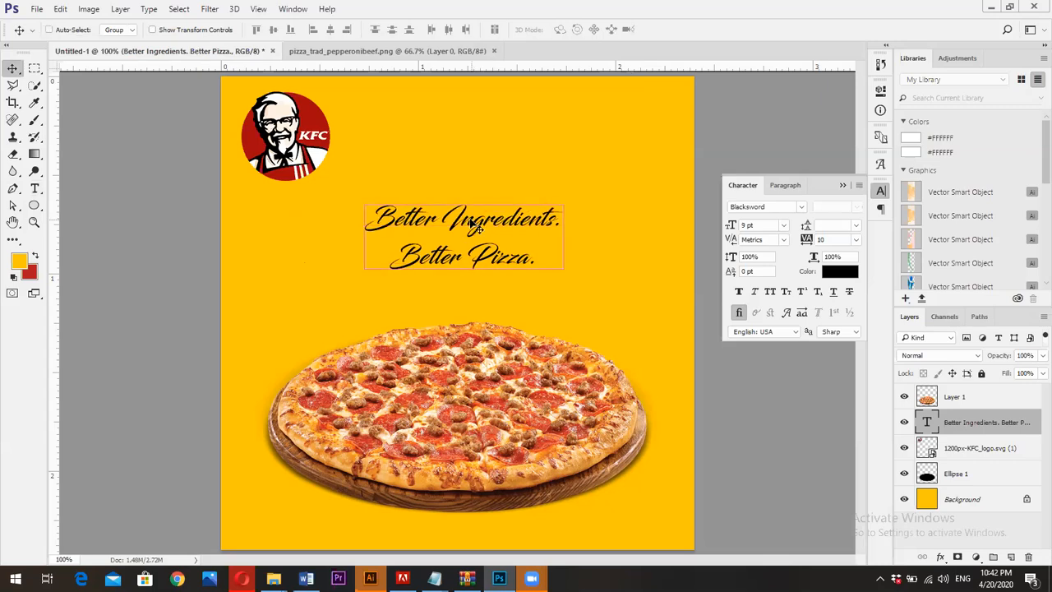
pyautogui.hotkey('ctrl', 't')
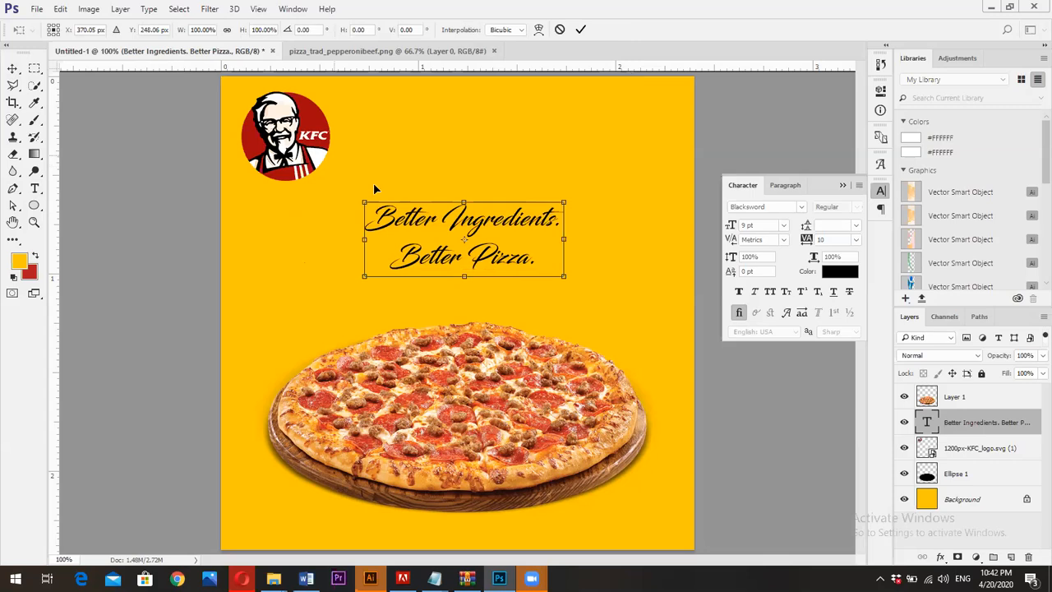
pyautogui.moveTo(564, 277); pyautogui.dragTo(605, 311)
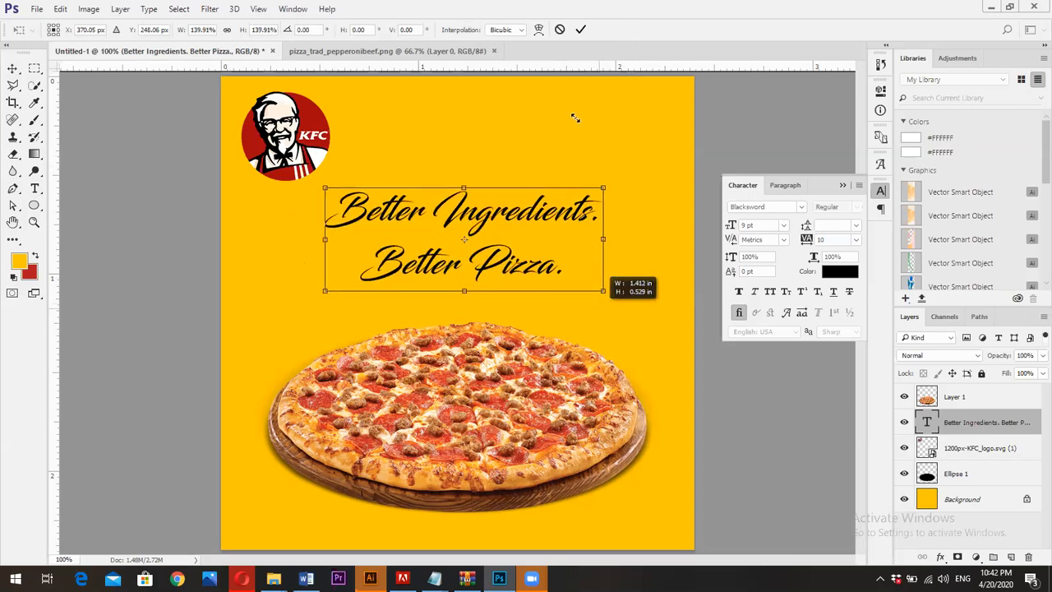
pyautogui.click(581, 29)
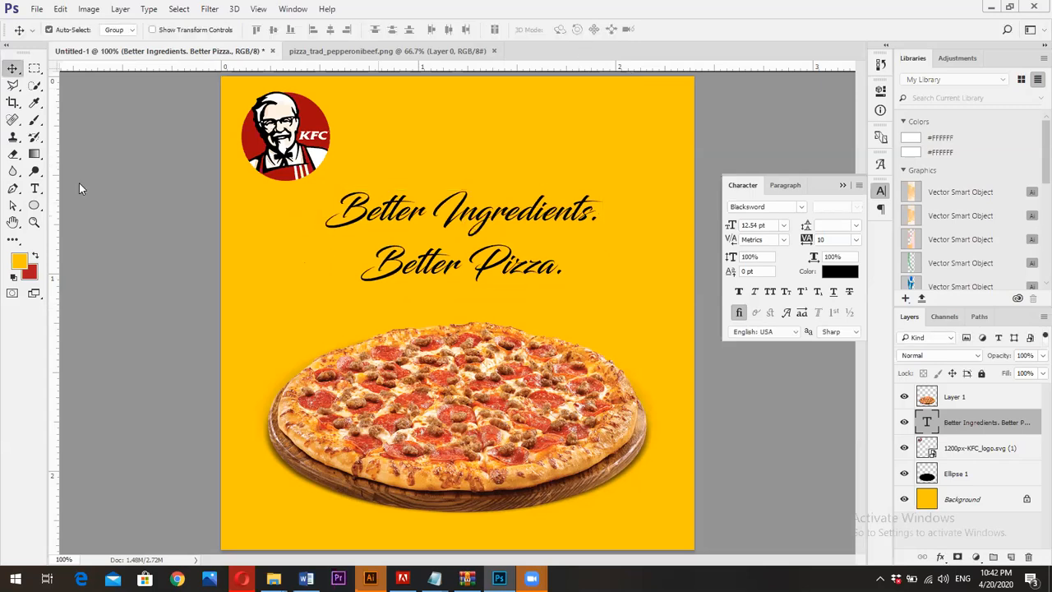
# Tighten the leading of the "Better Pizza." line to about 15.5 pt.
pyautogui.click(34, 188)
pyautogui.tripleClick(523, 266)
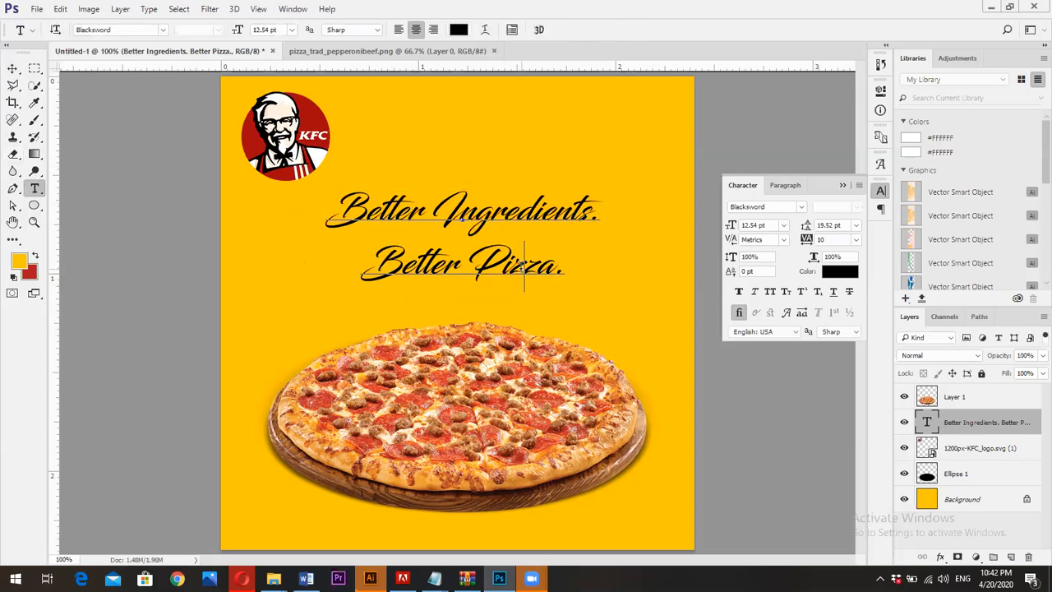
pyautogui.moveTo(810, 226); pyautogui.dragTo(808, 225)
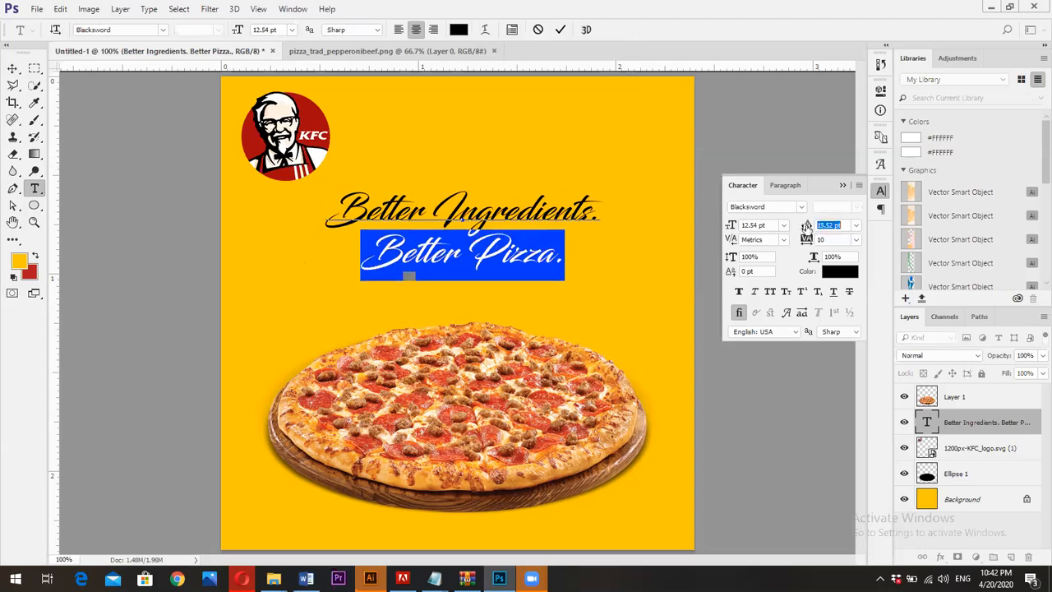
pyautogui.click(561, 30)
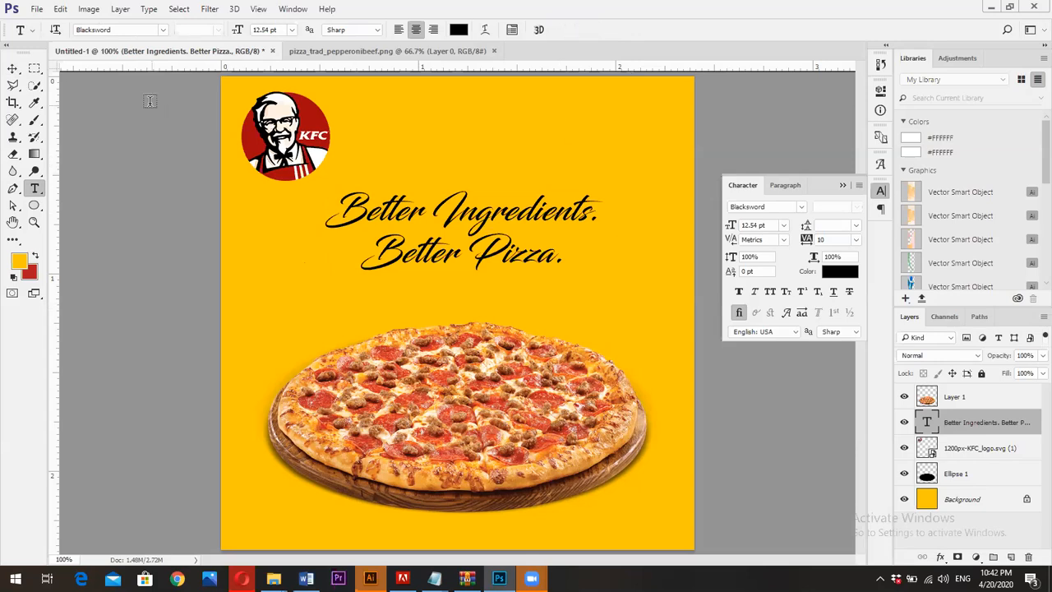
# Enlarge the slogan proportionally to a text size of about 14.45 pt and shift it slightly down toward the pizza.
pyautogui.click(14, 71)
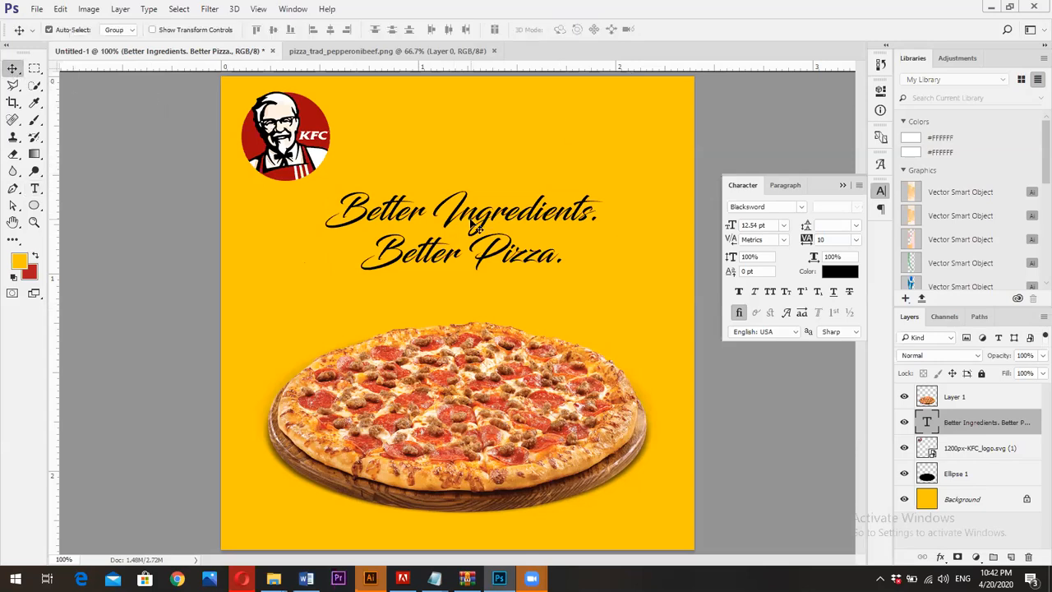
pyautogui.hotkey('ctrl', 't')
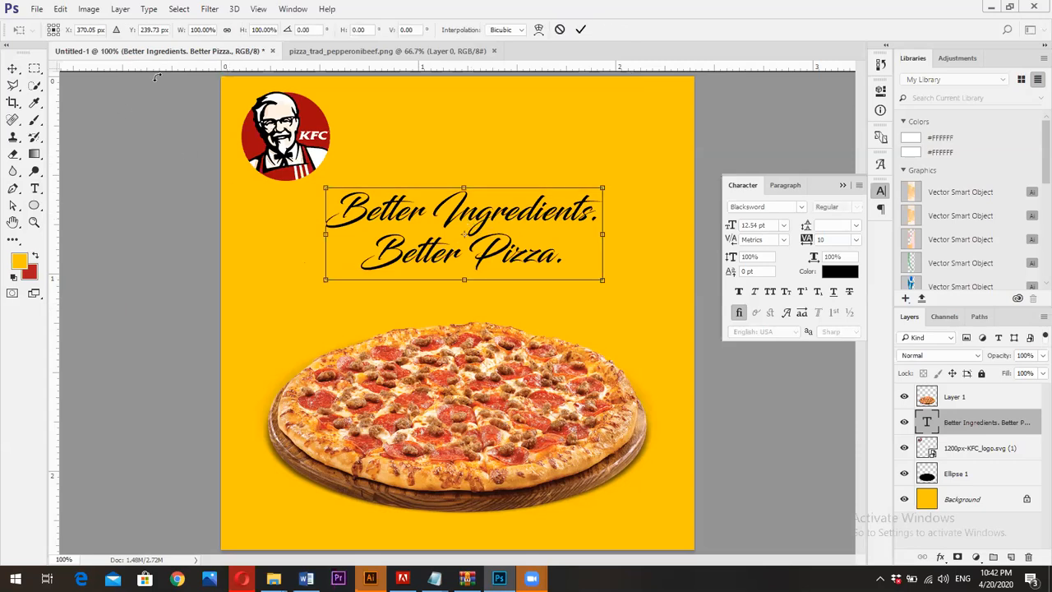
pyautogui.moveTo(605, 279); pyautogui.dragTo(632, 291)
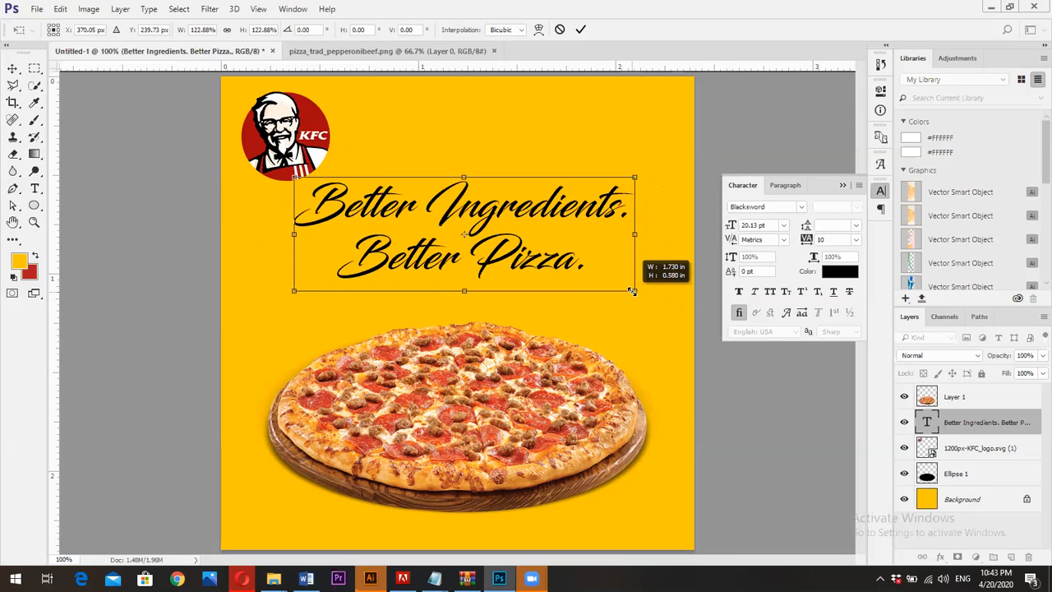
pyautogui.moveTo(630, 291); pyautogui.dragTo(623, 288)
pyautogui.click(579, 30)
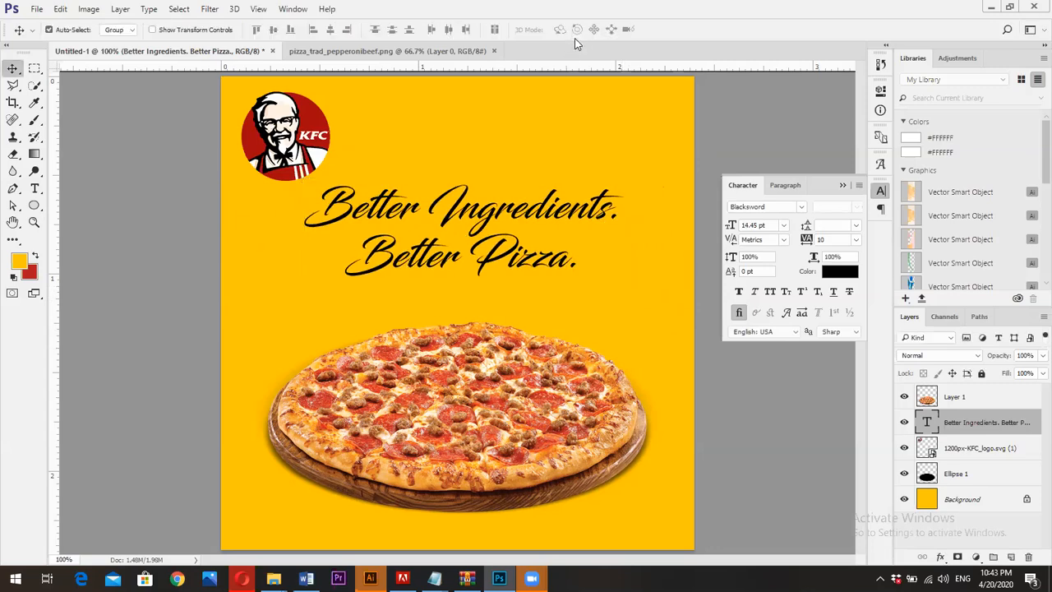
pyautogui.moveTo(458, 211); pyautogui.dragTo(458, 220)
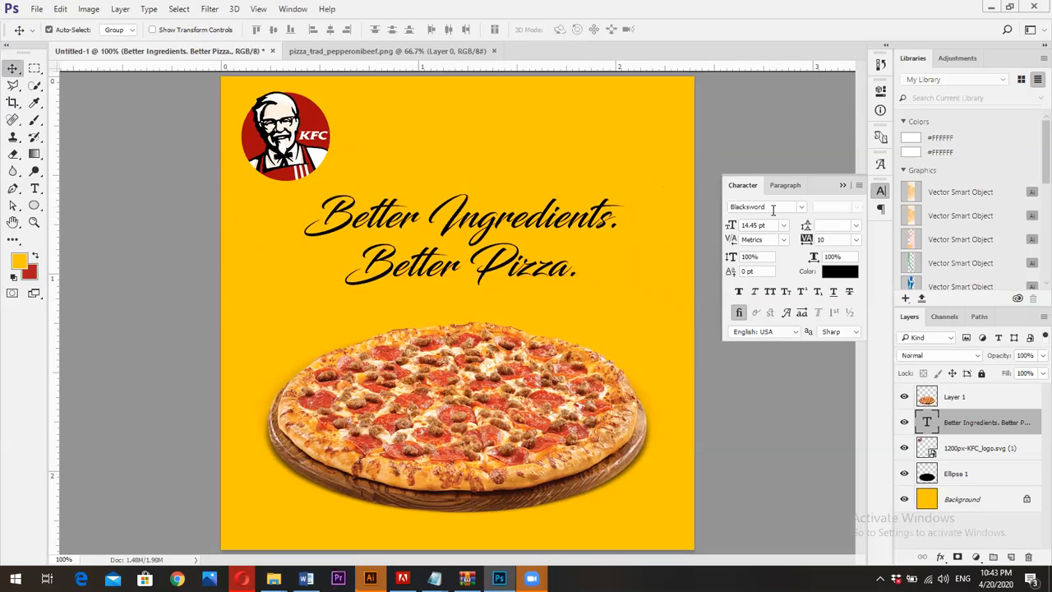
# Try different fonts on the slogan and set it to Gilroy in the ExtraBold style.
pyautogui.click(773, 210)
pyautogui.scroll(5, 773, 210)
pyautogui.scroll(-3, 773, 210)
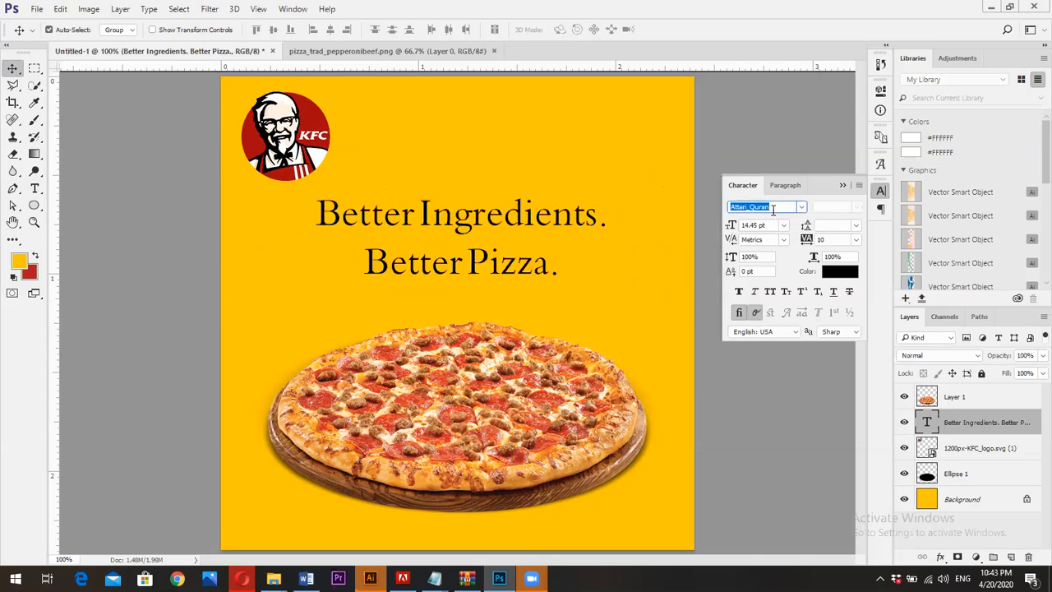
pyautogui.scroll(-3, 773, 209)
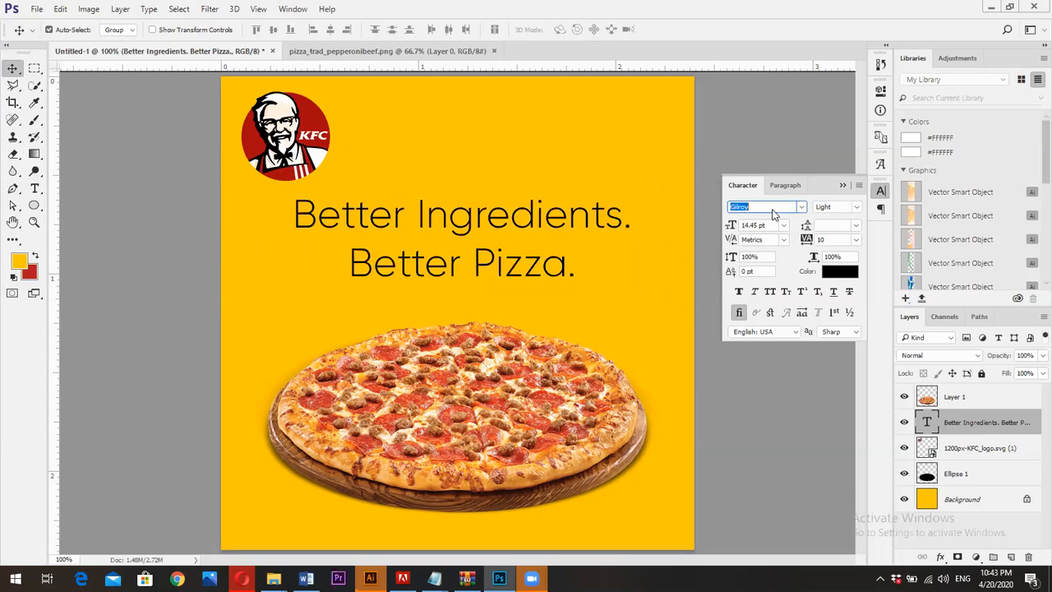
pyautogui.click(857, 207)
pyautogui.click(852, 234)
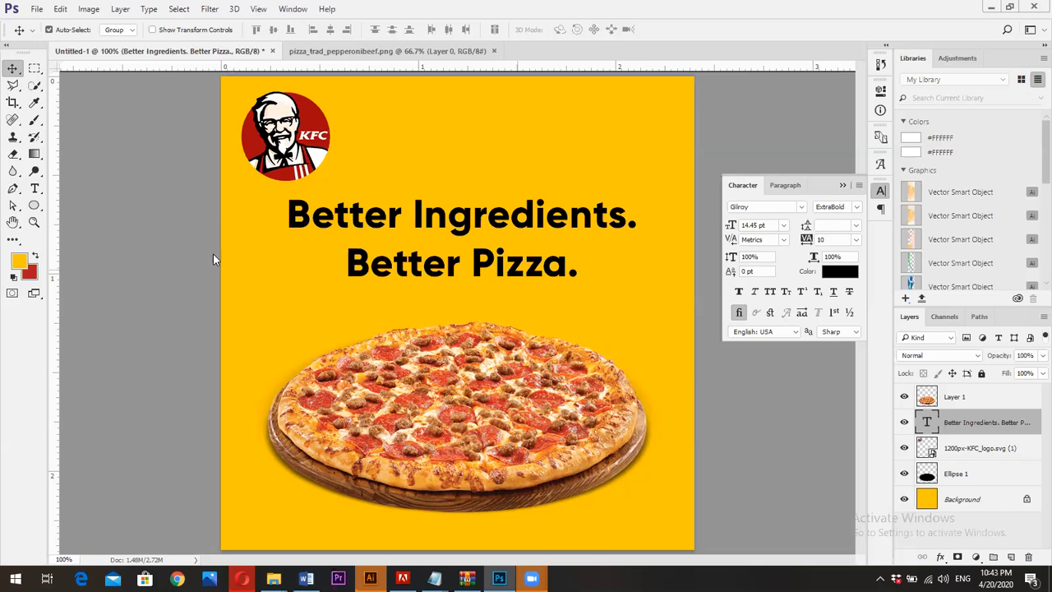
# Reduce the leading of the Gilroy "Better Pizza." line to about 14.68 pt.
pyautogui.click(35, 188)
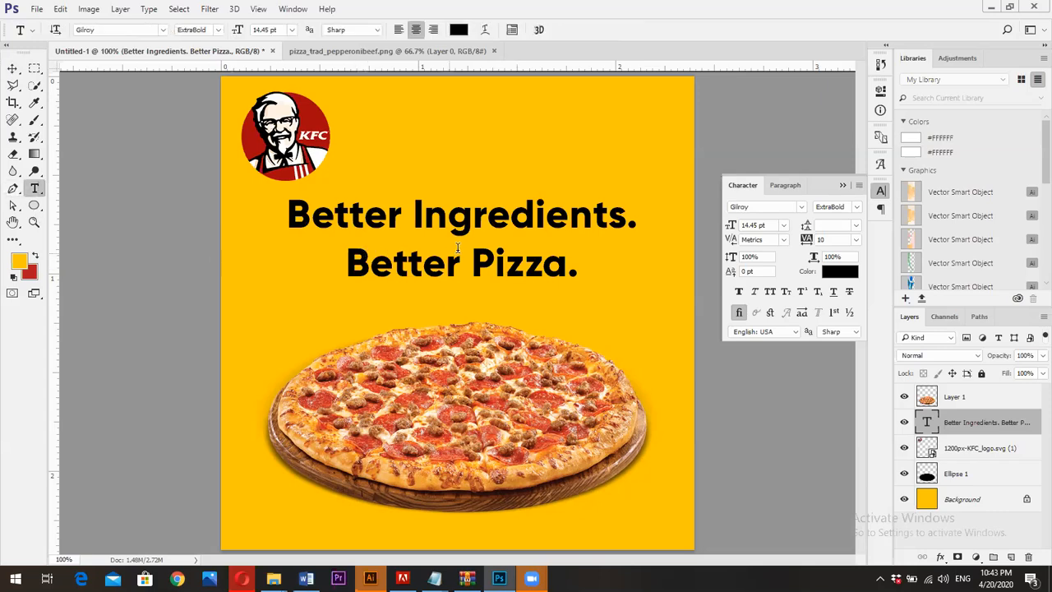
pyautogui.tripleClick(457, 250)
pyautogui.moveTo(809, 230); pyautogui.dragTo(794, 229)
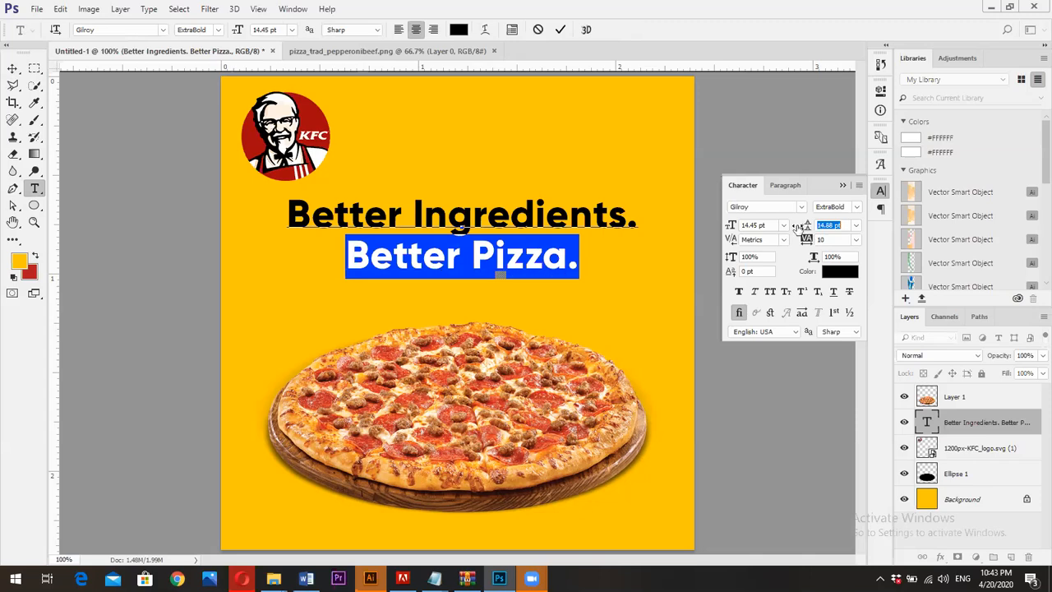
pyautogui.click(559, 29)
# Nudge the slogan slightly down toward the pizza and scale it down to about 89%.
pyautogui.click(12, 67)
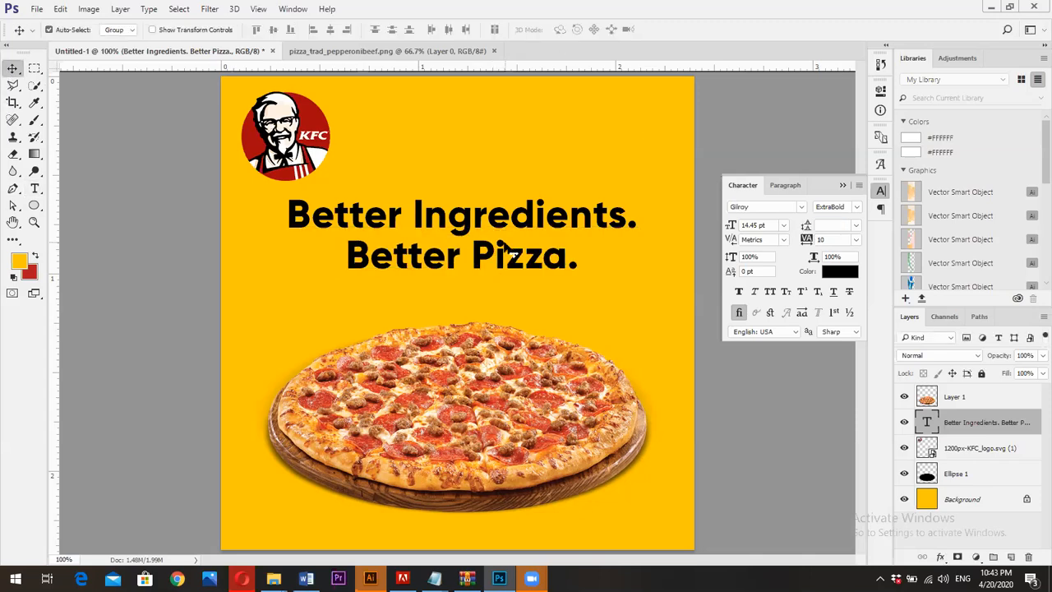
pyautogui.moveTo(507, 268); pyautogui.dragTo(510, 276)
pyautogui.press('ctrl')
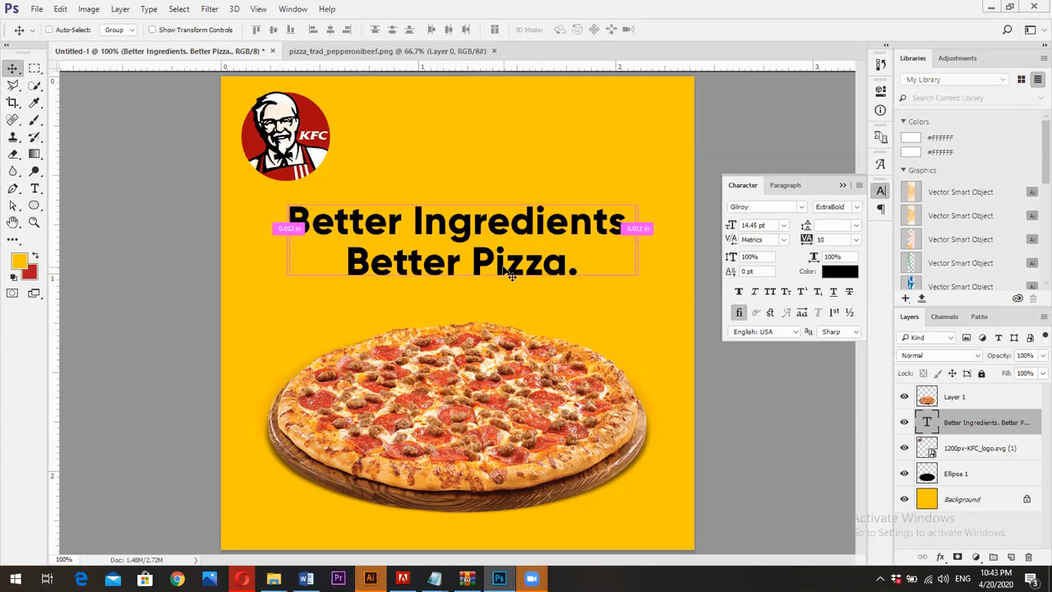
pyautogui.hotkey('ctrl', 't')
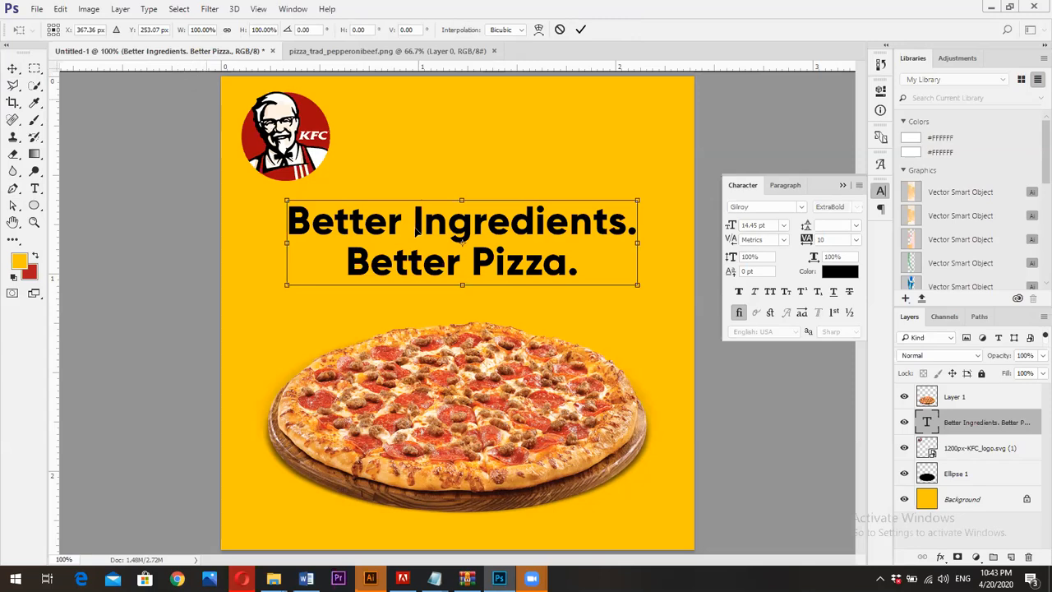
pyautogui.moveTo(285, 202); pyautogui.dragTo(306, 208)
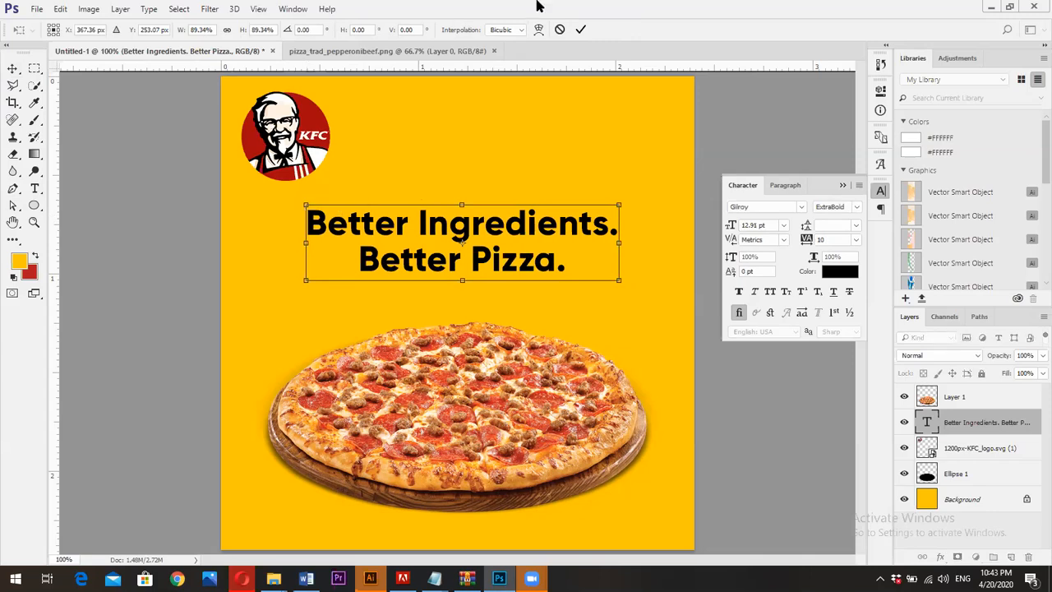
pyautogui.click(581, 30)
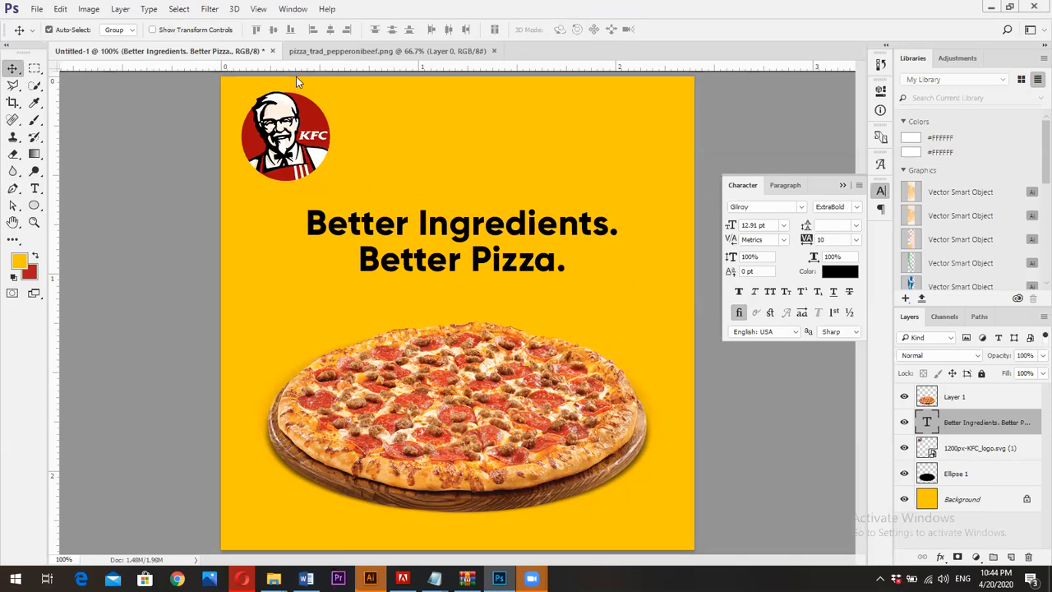
# Switch to the Opera browser and examine the Pinterest pizza social media post as a design reference.
pyautogui.hotkey('alt', 'Tab')
pyautogui.hotkey('ctrl', 'Tab')
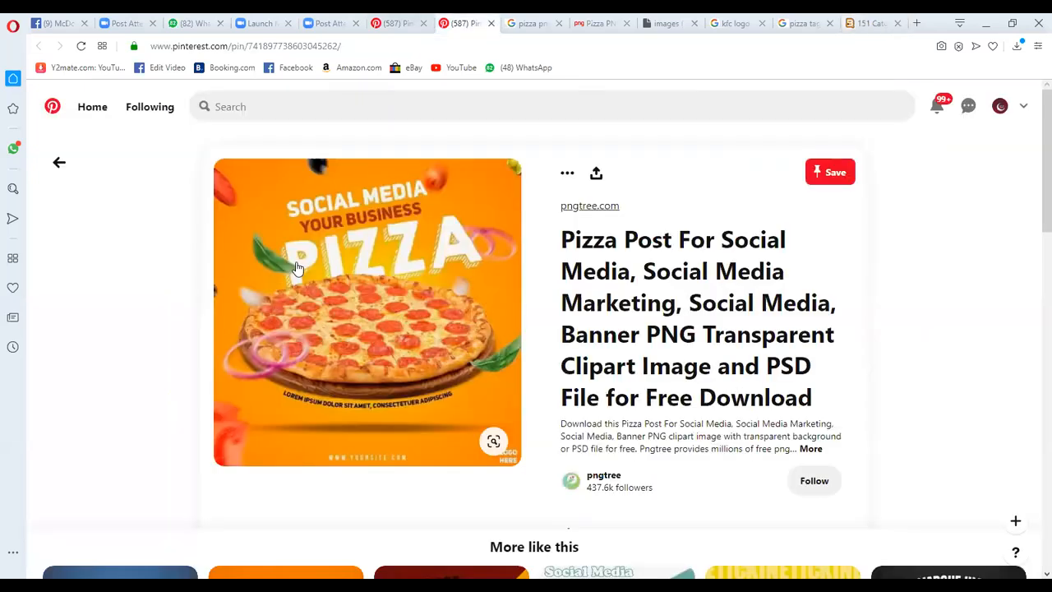
pyautogui.click(405, 231)
pyautogui.hotkey('ctrl', 'shift', 'Tab')
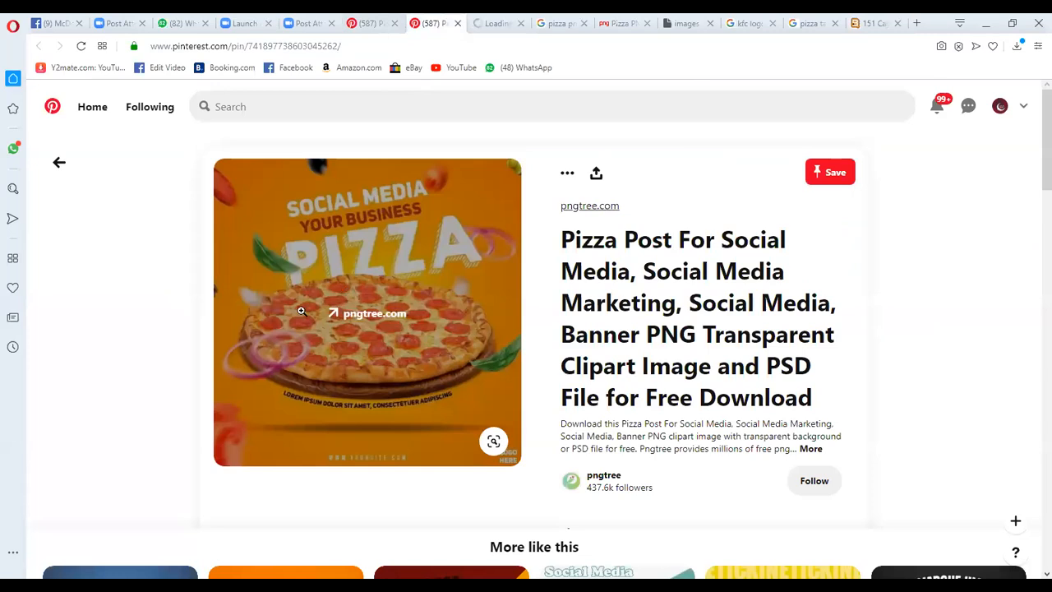
pyautogui.scroll(-3, 302, 311)
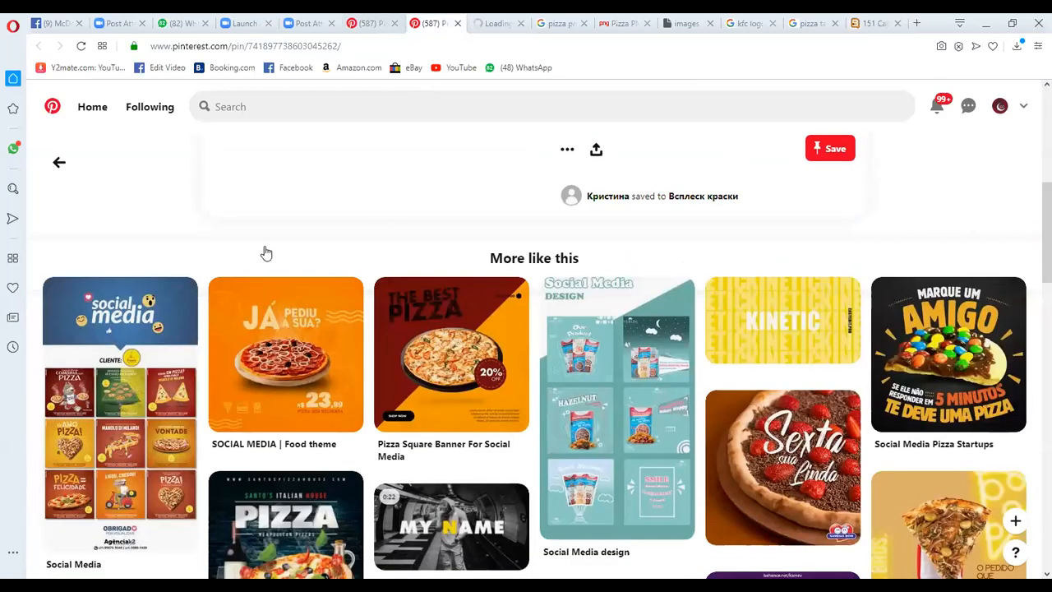
pyautogui.hotkey('ctrl', 'shift', 'Tab')
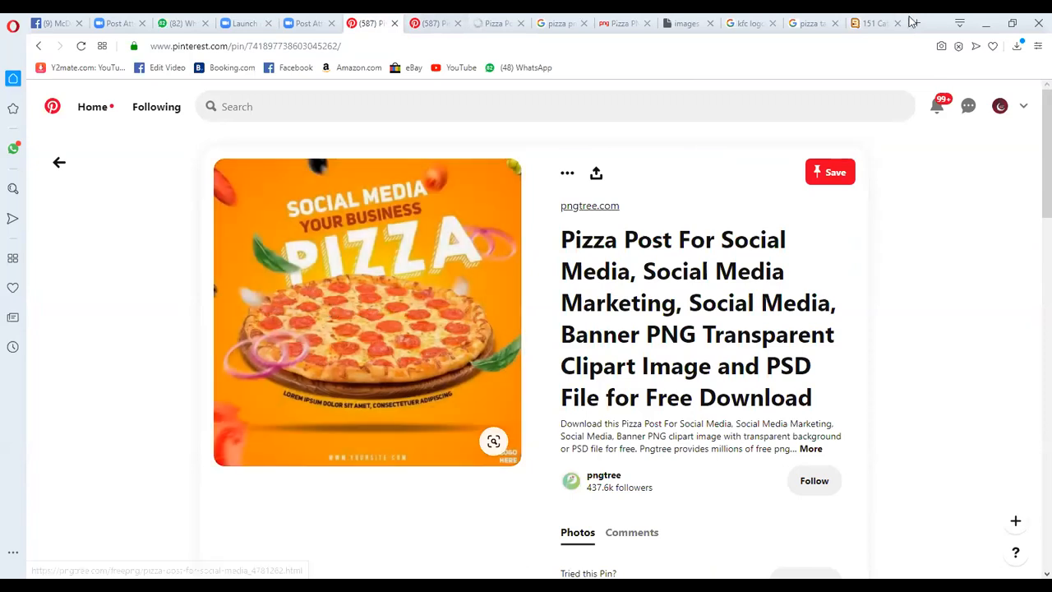
pyautogui.click(876, 23)
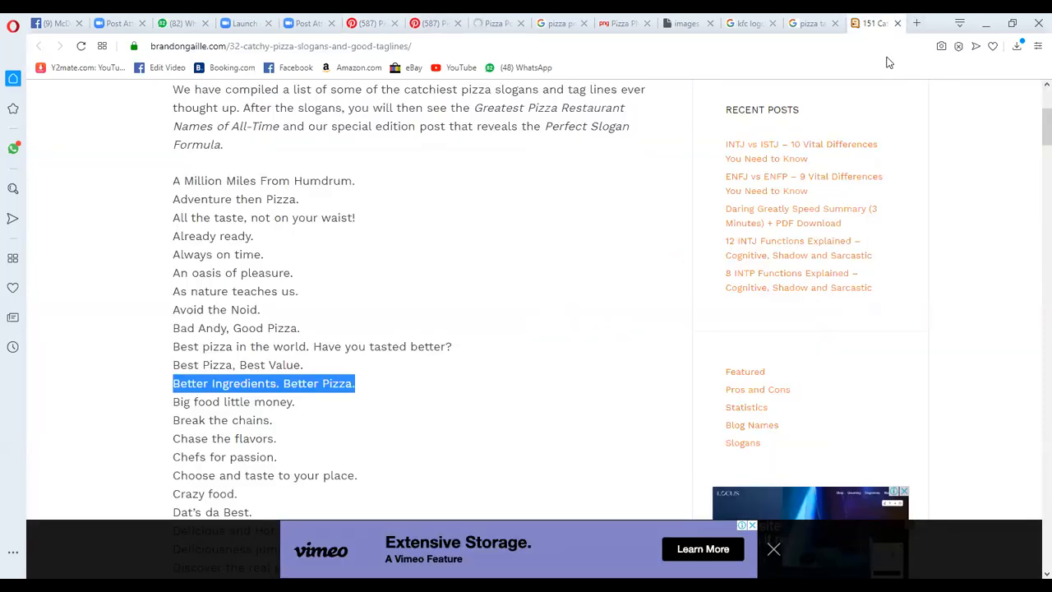
# Search Google Images for "onion slices png" in a new browser tab.
pyautogui.hotkey('ctrl', 't')
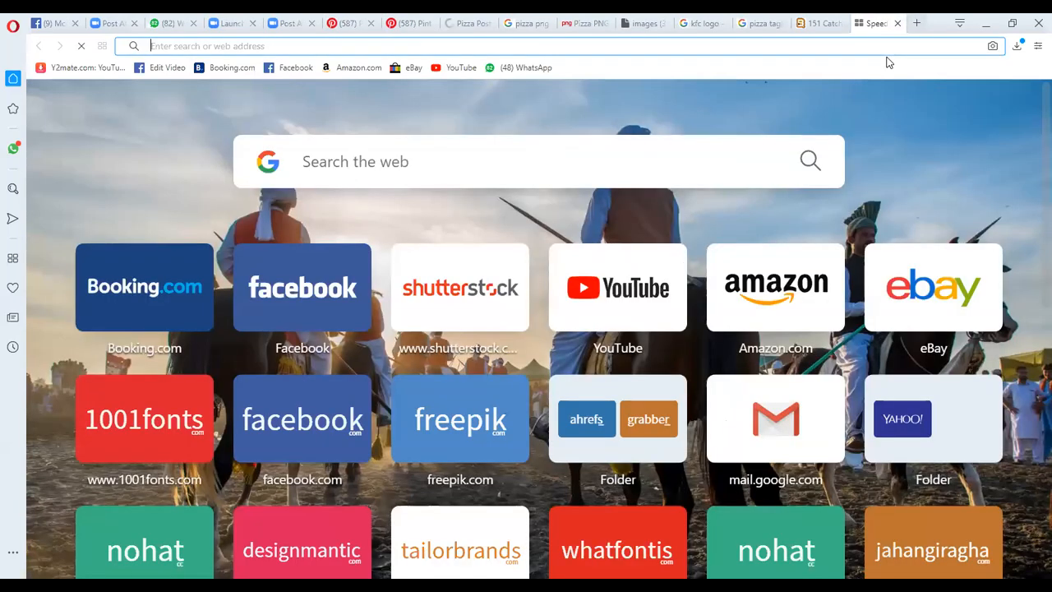
pyautogui.write('onion ')
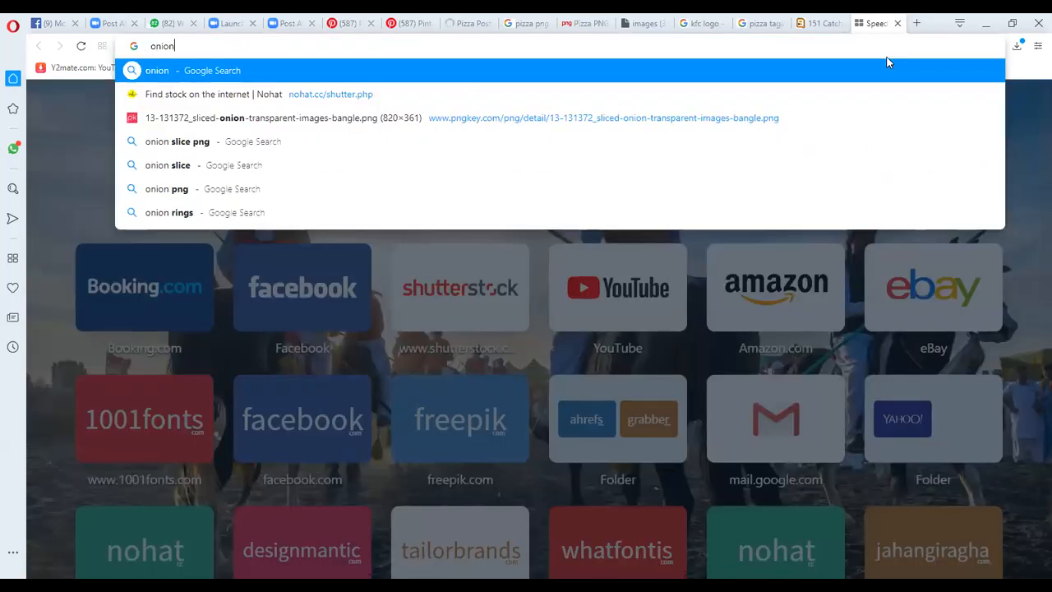
pyautogui.write('slices')
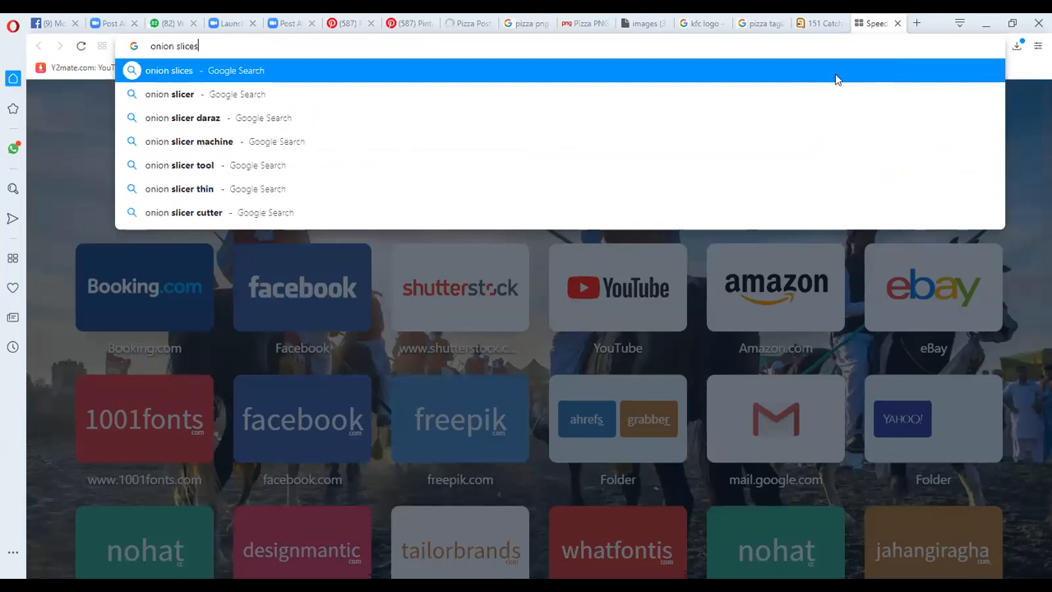
pyautogui.press('Return')
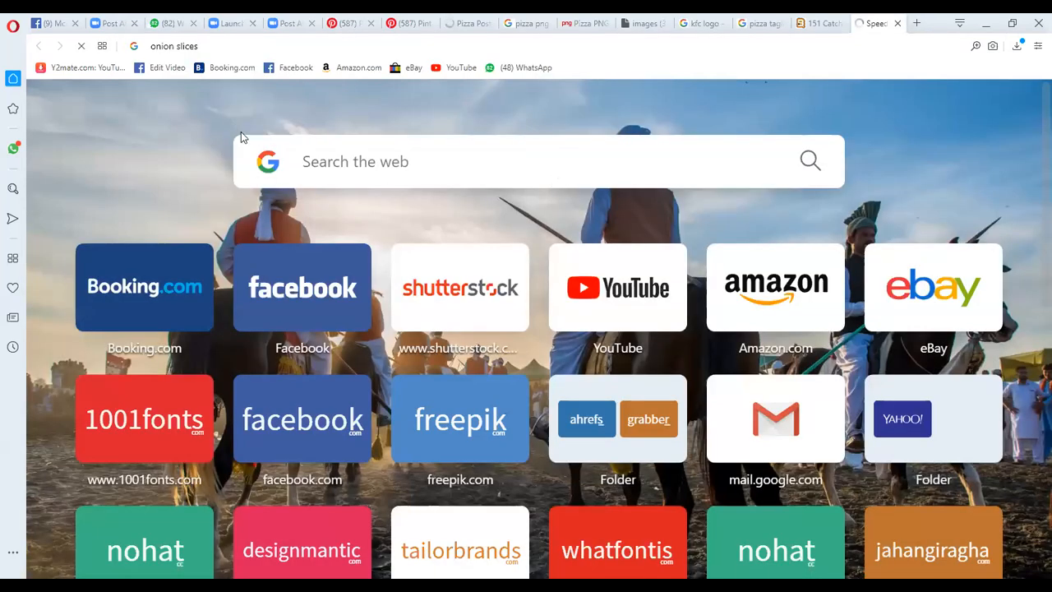
pyautogui.click(211, 111)
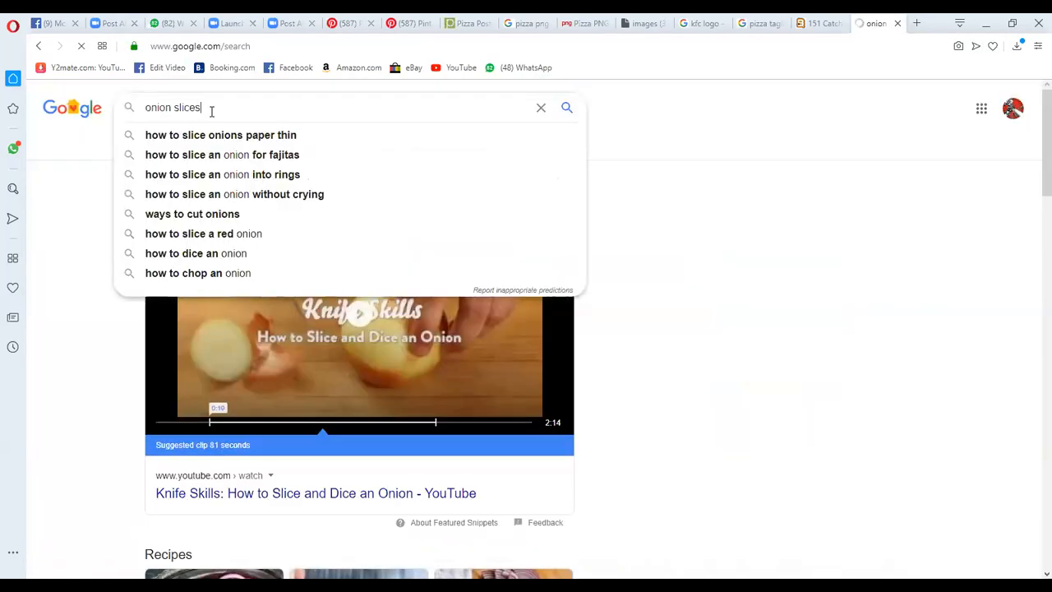
pyautogui.write('pn')
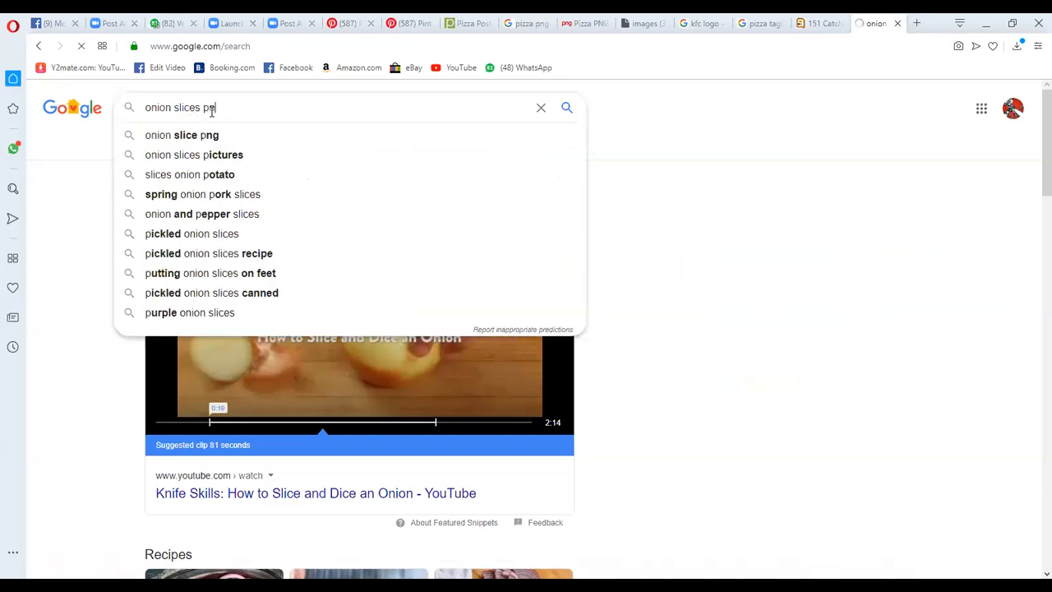
pyautogui.write('g')
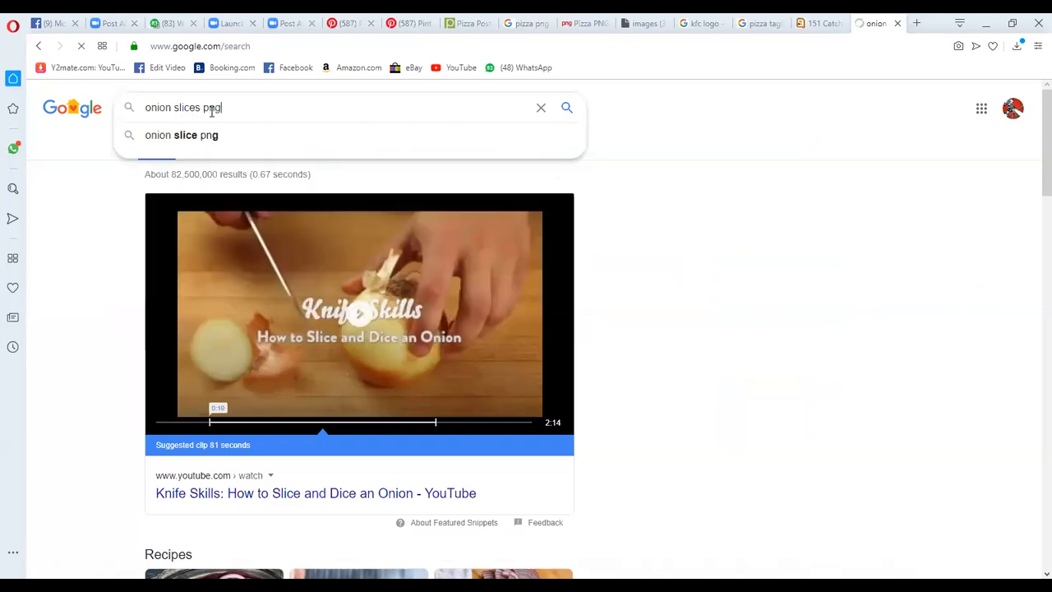
pyautogui.press('Return')
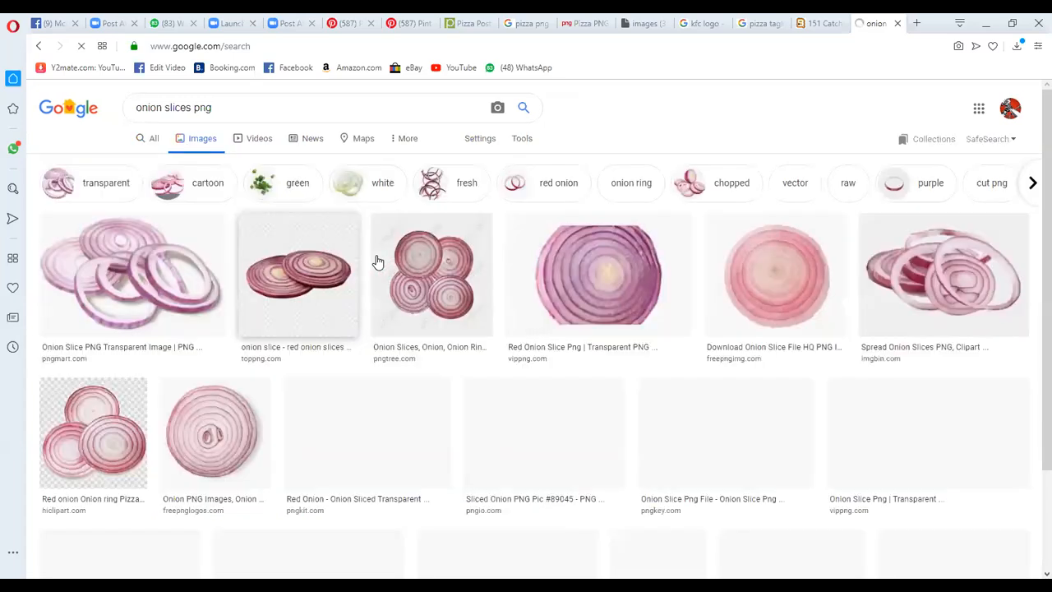
# Browse the onion image results and open the CleanPNG download page of the halved purple onion in a new tab.
pyautogui.scroll(-5, 378, 261)
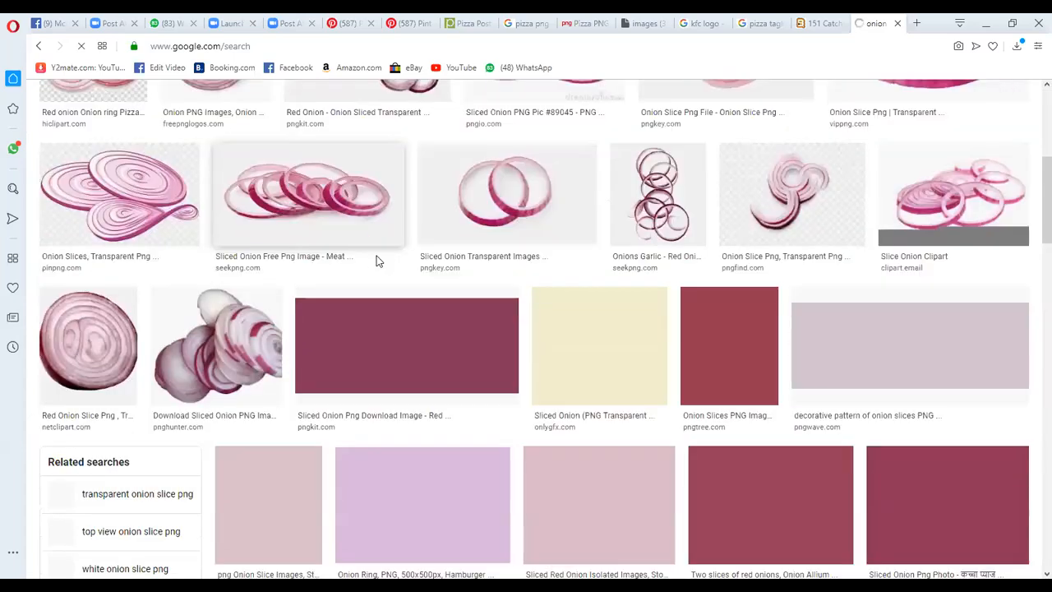
pyautogui.scroll(4, 827, 387)
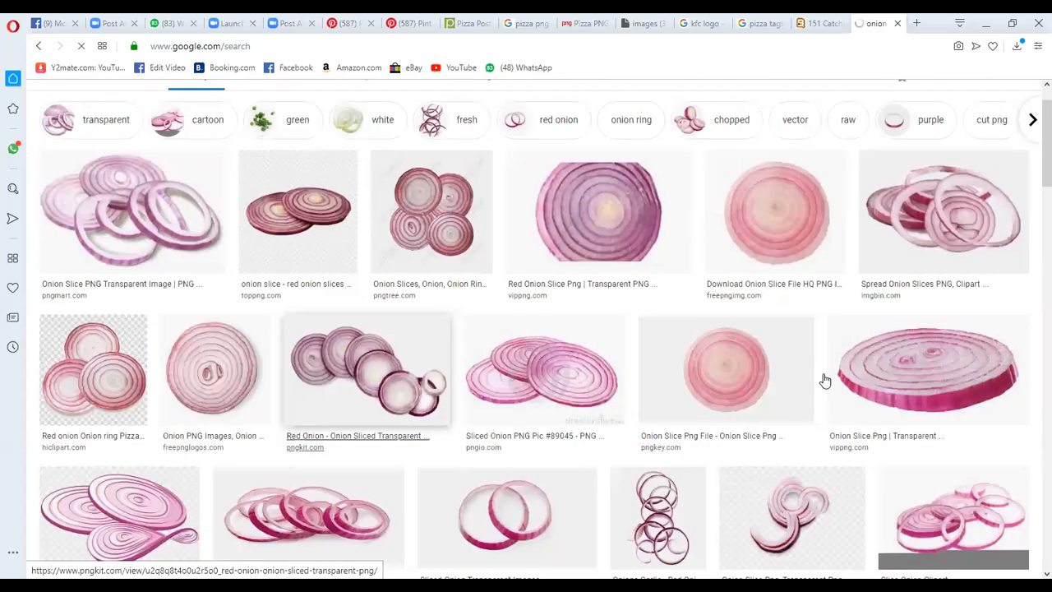
pyautogui.scroll(1, 826, 380)
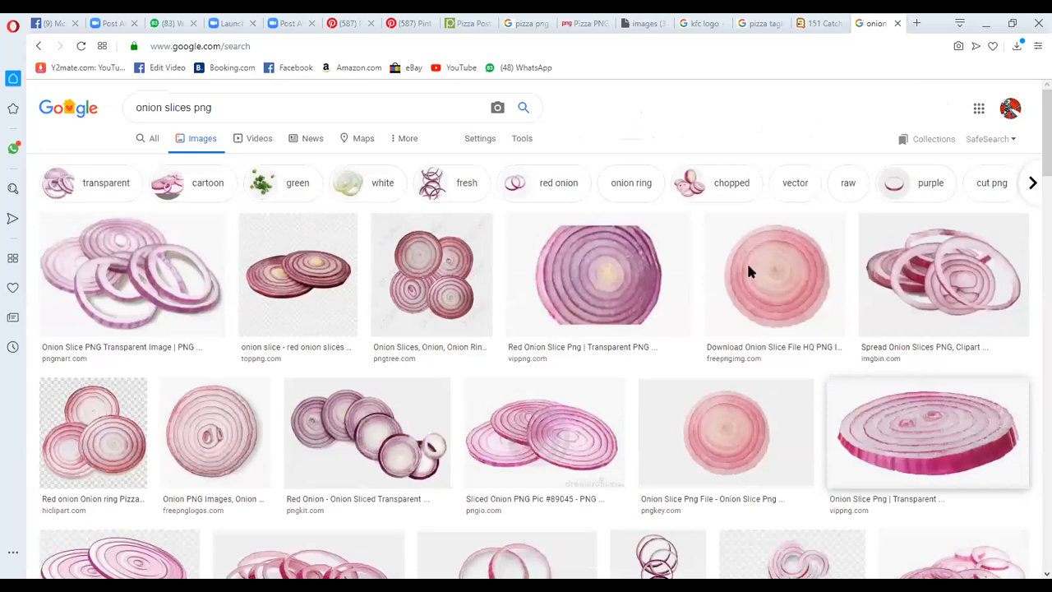
pyautogui.scroll(-7, 804, 227)
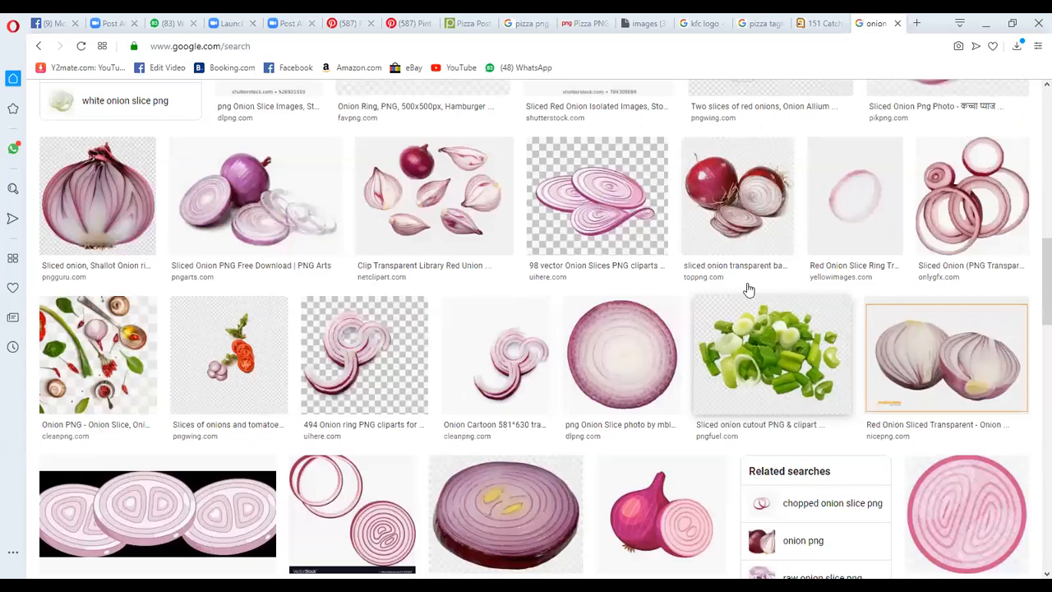
pyautogui.click(791, 144)
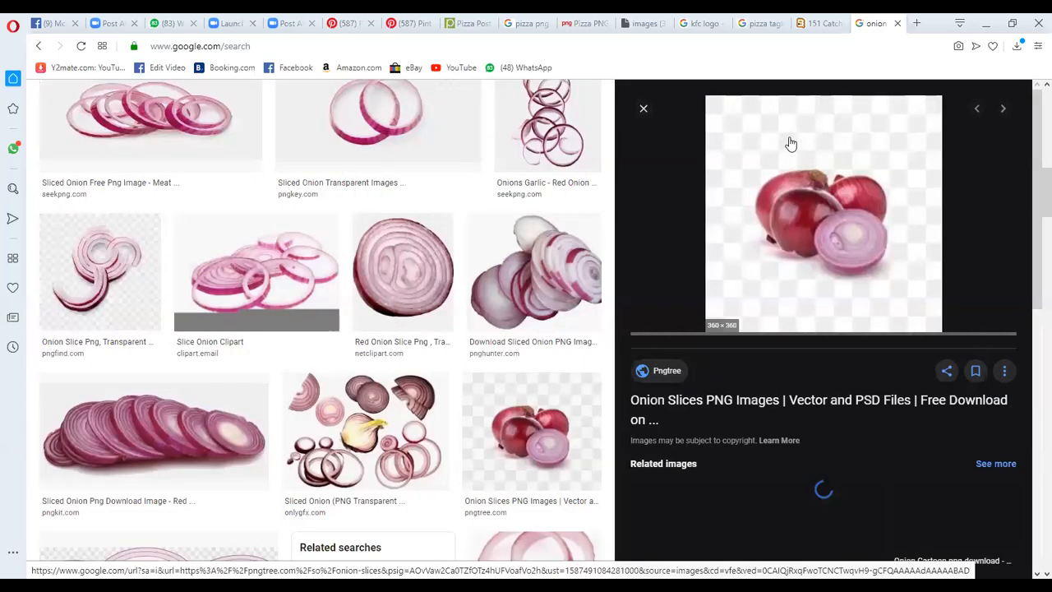
pyautogui.rightClick(740, 338)
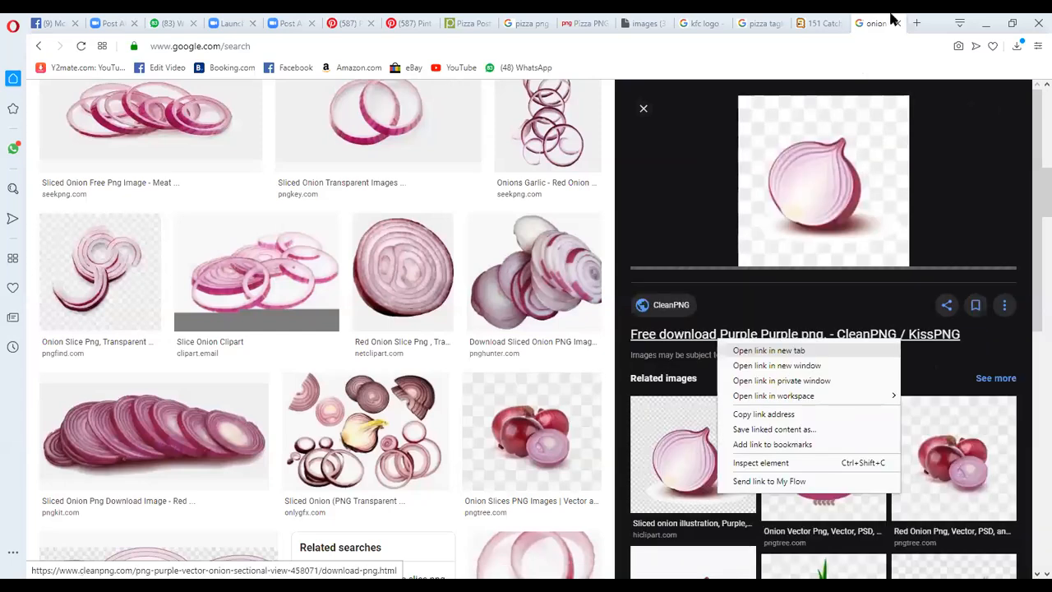
pyautogui.click(893, 16)
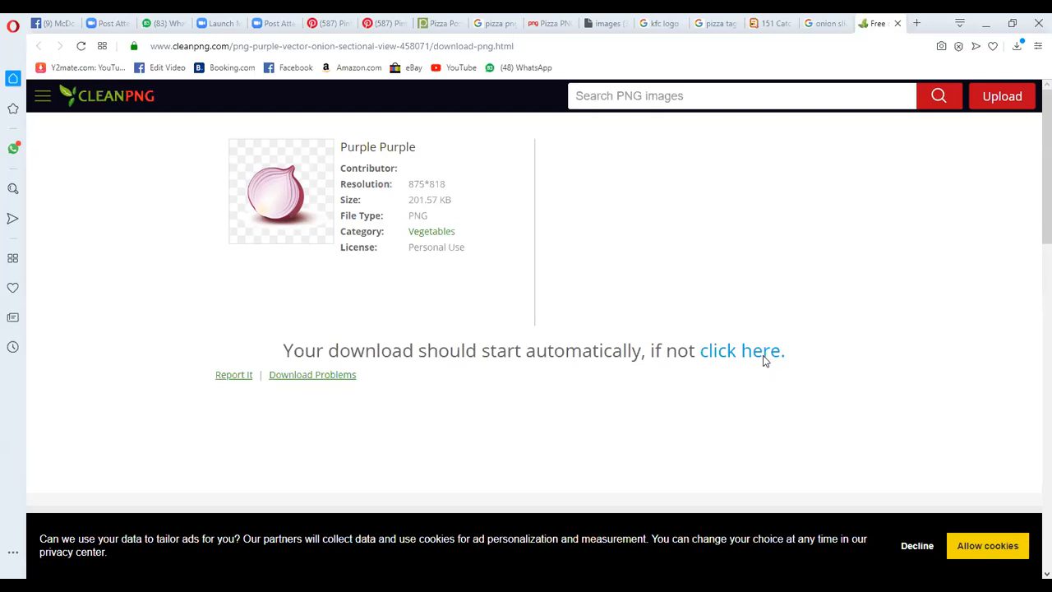
# Download the purple onion PNG from CleanPNG and place it in the Photoshop post, opposite the KFC logo and above the slogan.
pyautogui.click(762, 355)
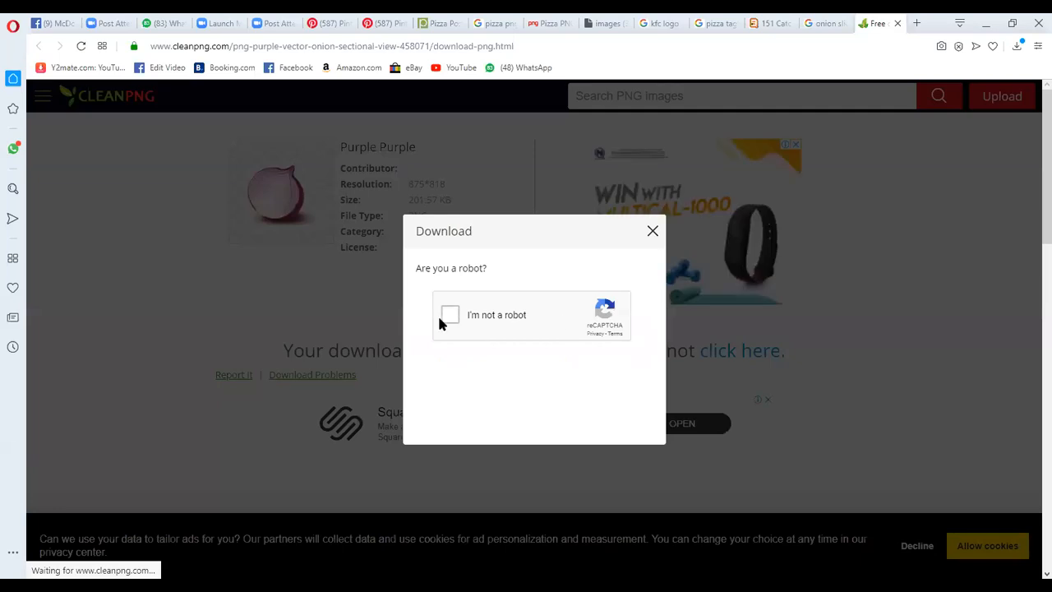
pyautogui.click(442, 320)
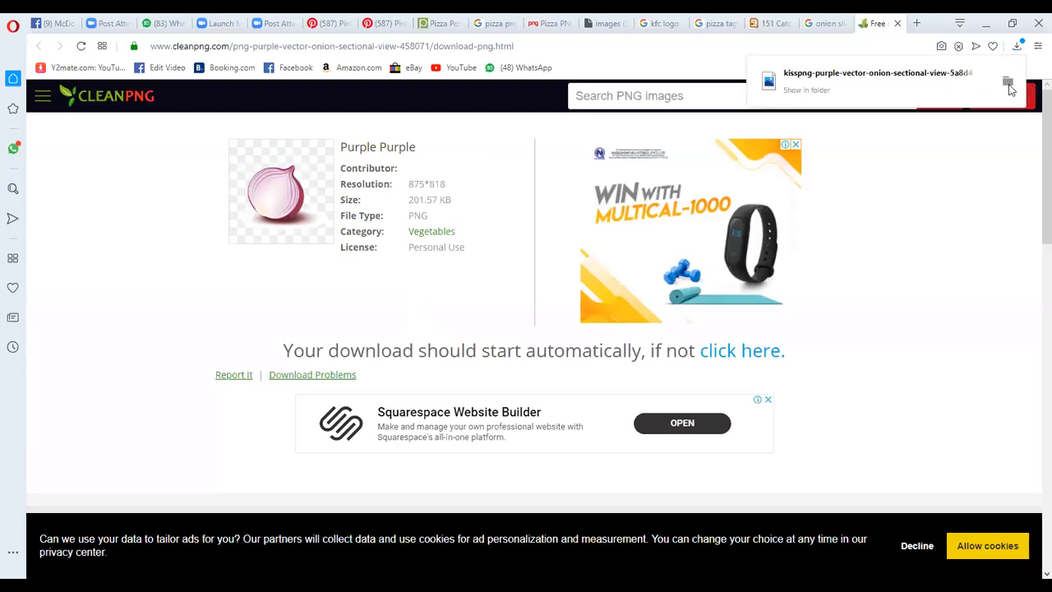
pyautogui.click(1009, 85)
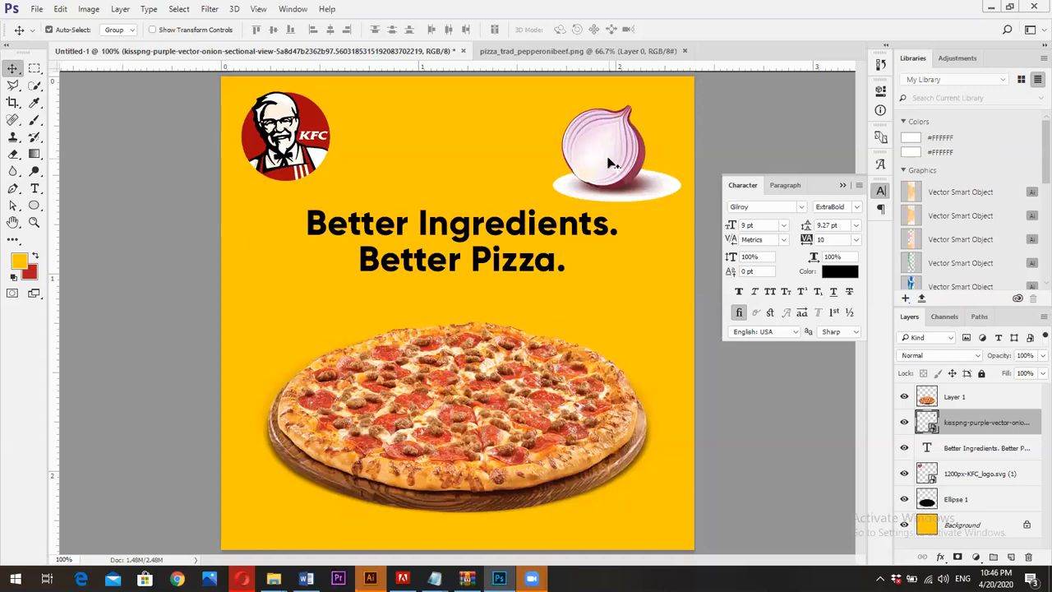
pyautogui.moveTo(608, 163); pyautogui.dragTo(612, 170)
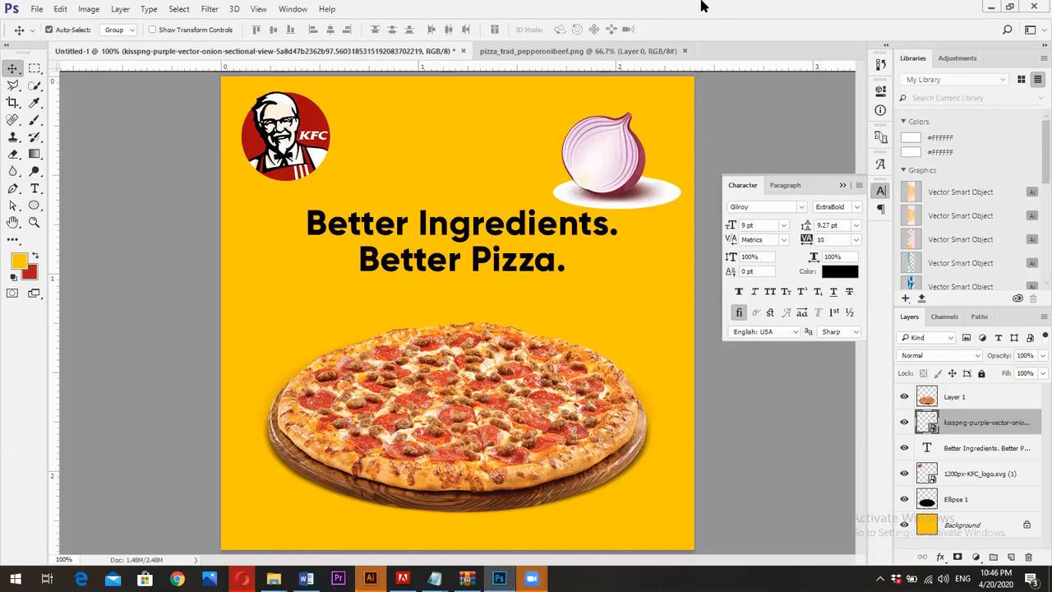
# Switch to Opera, search Pinterest for "travel social post design" and open the Traveling Discount Offer template pin.
pyautogui.hotkey('alt', 'Tab')
pyautogui.hotkey('ctrl', 'Tab')
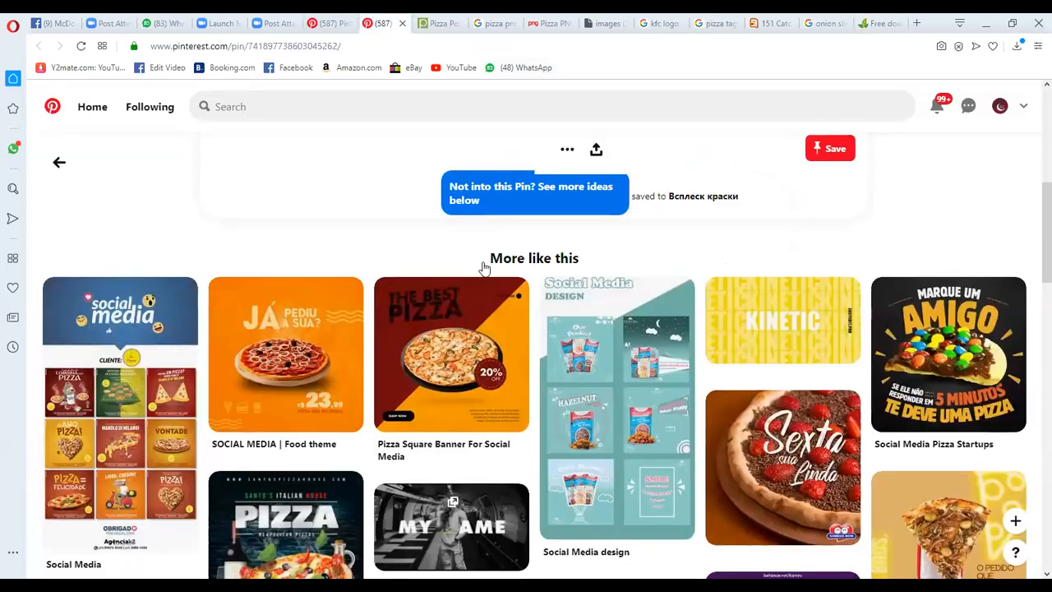
pyautogui.hotkey('ctrl', 'shift', 'Tab')
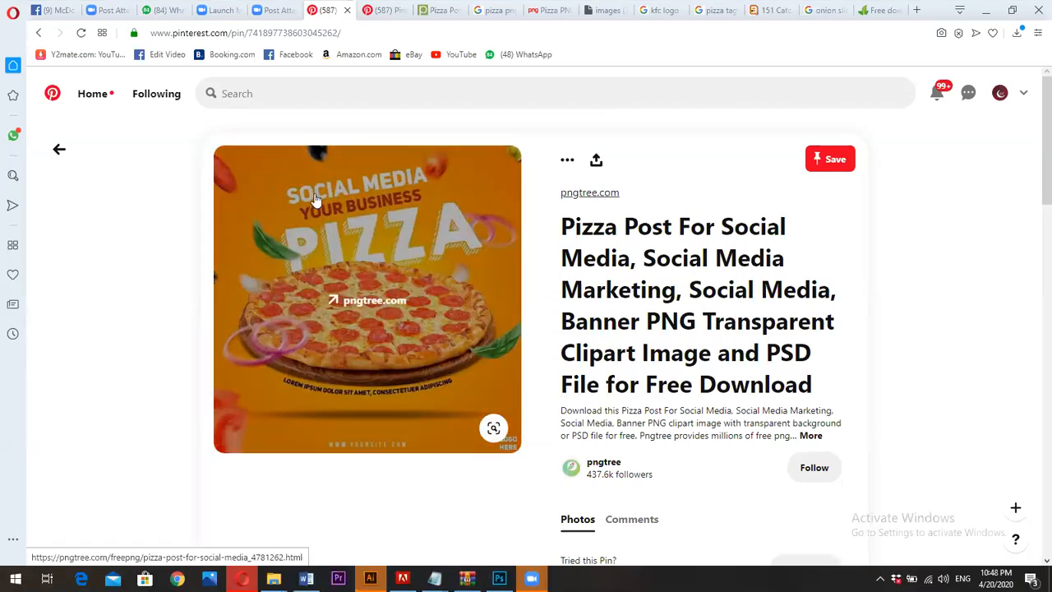
pyautogui.click(259, 92)
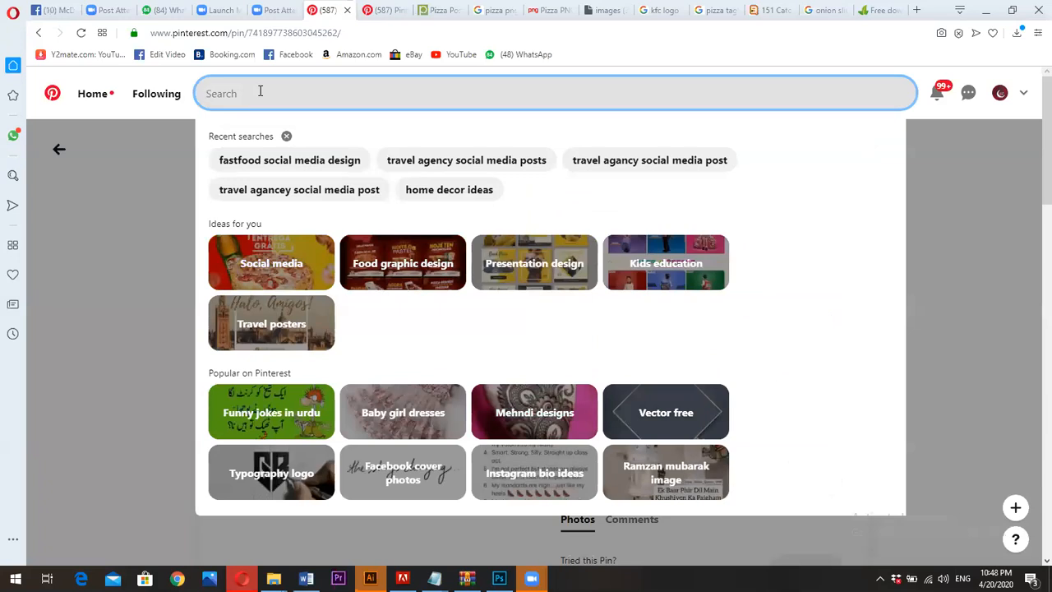
pyautogui.write('t')
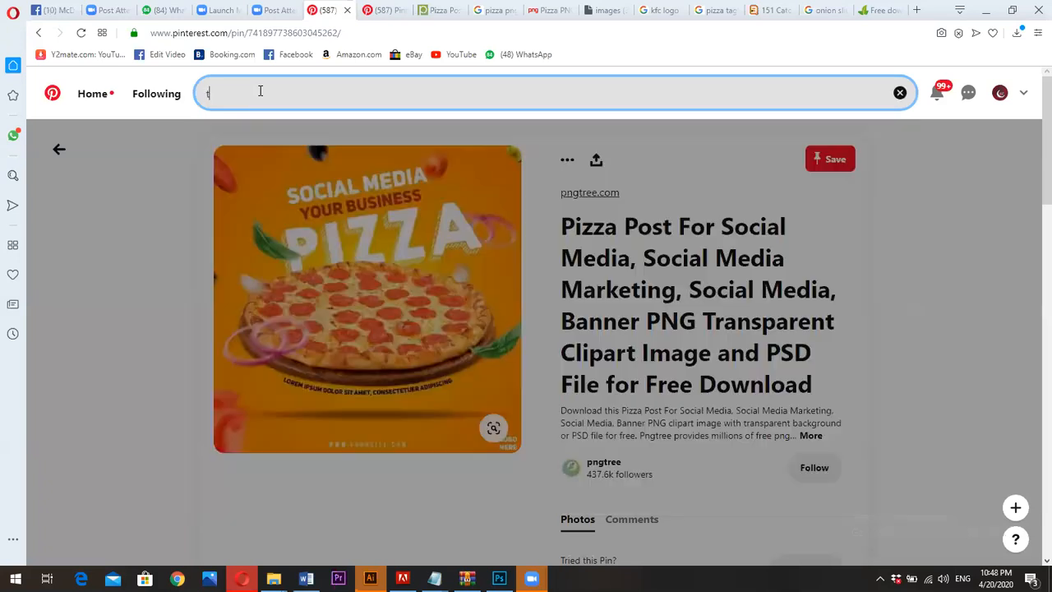
pyautogui.write('ravel so')
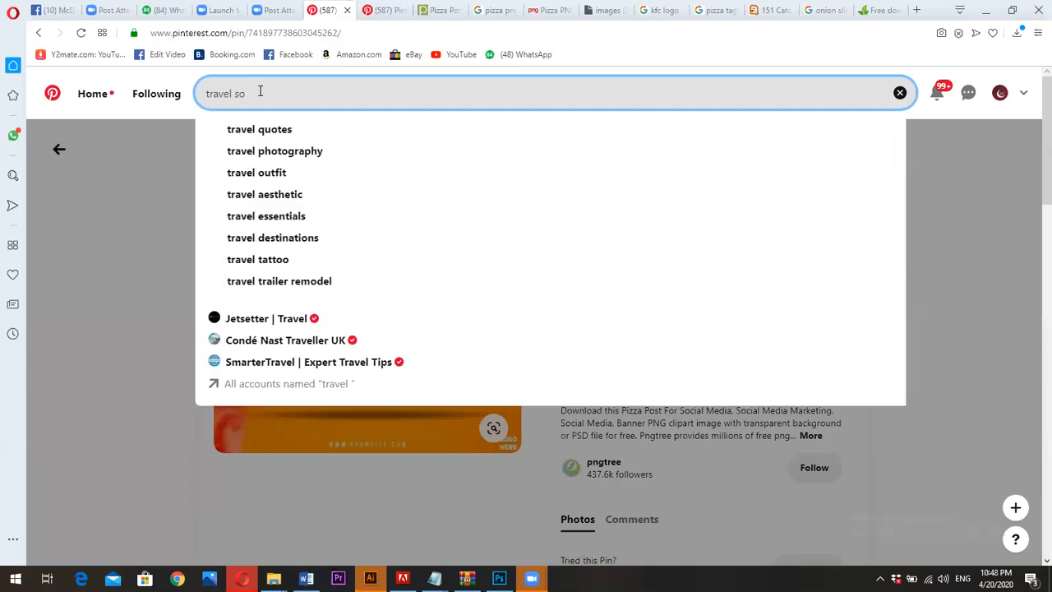
pyautogui.write('c')
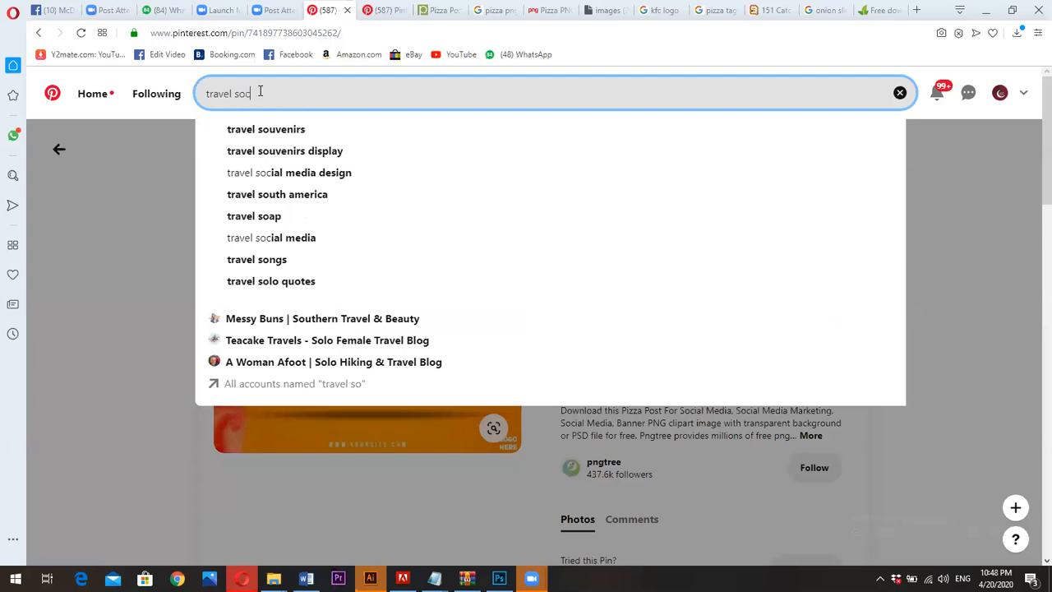
pyautogui.write('ial post')
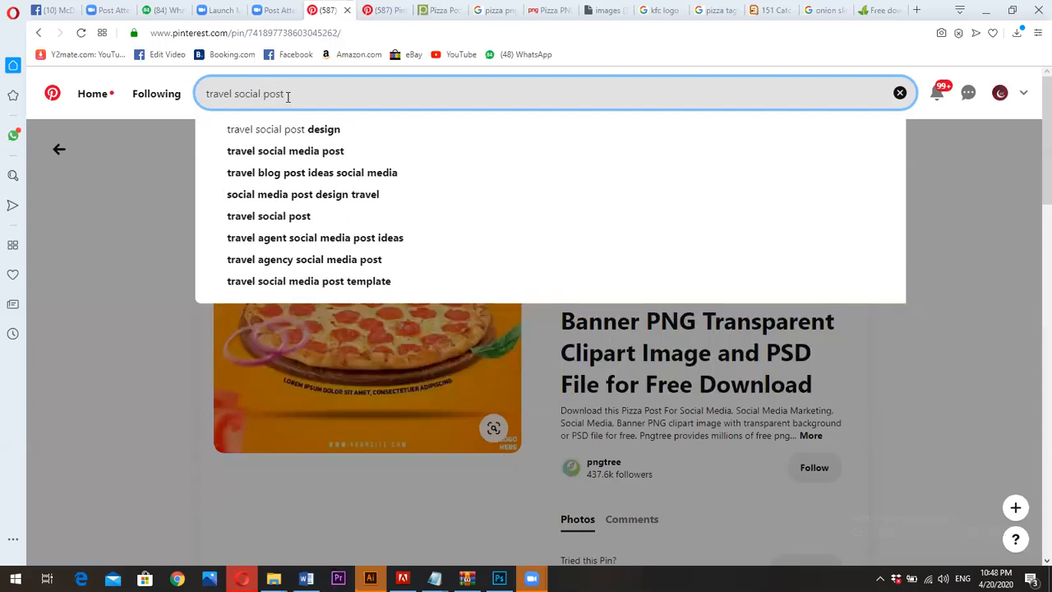
pyautogui.click(322, 130)
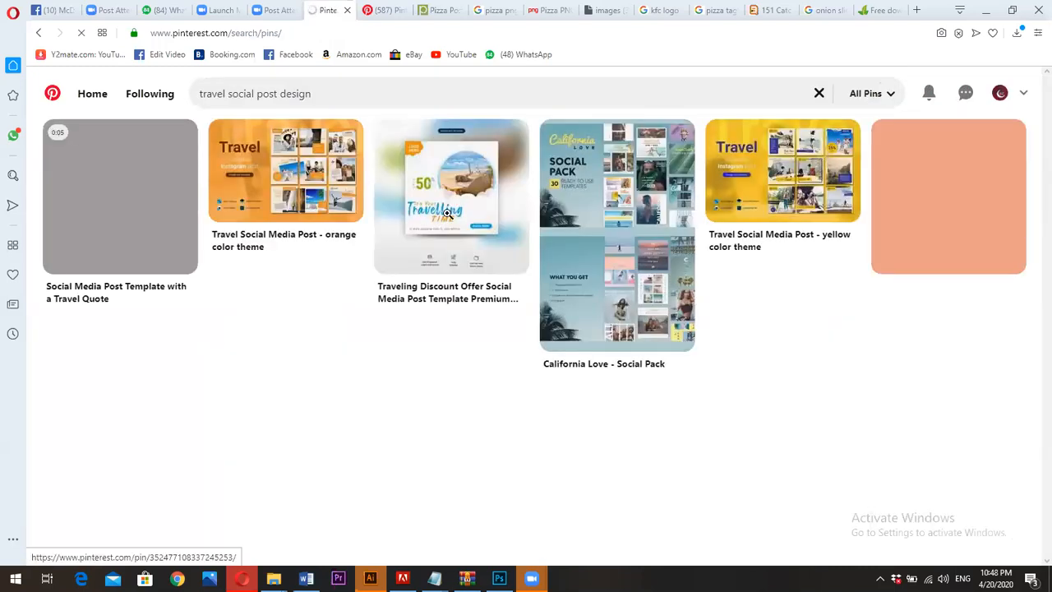
pyautogui.click(448, 213)
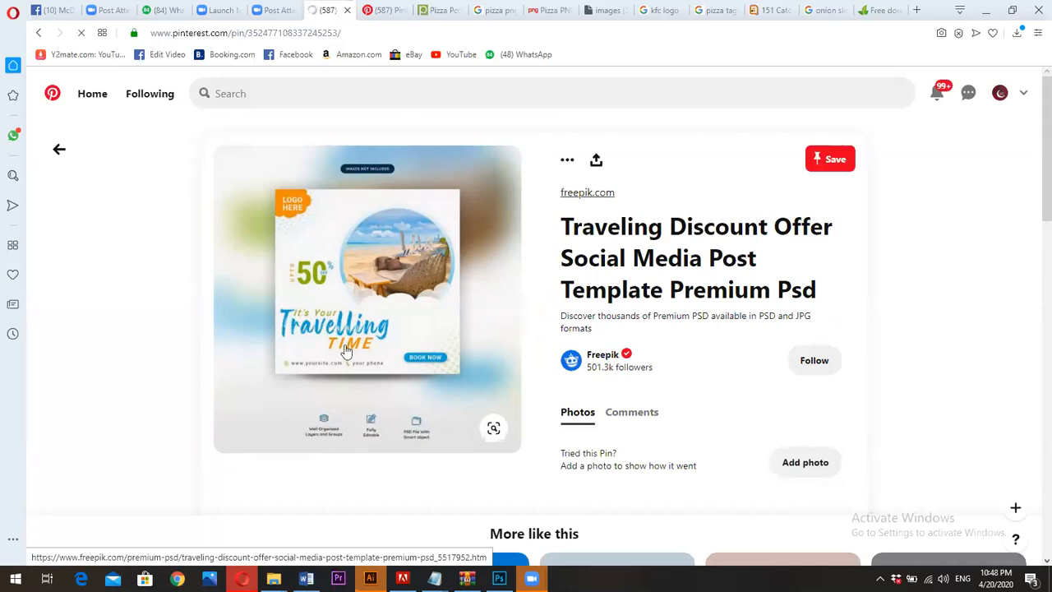
# Search Google for "travel tagline" in a new tab and look through the travel slogan results.
pyautogui.click(879, 8)
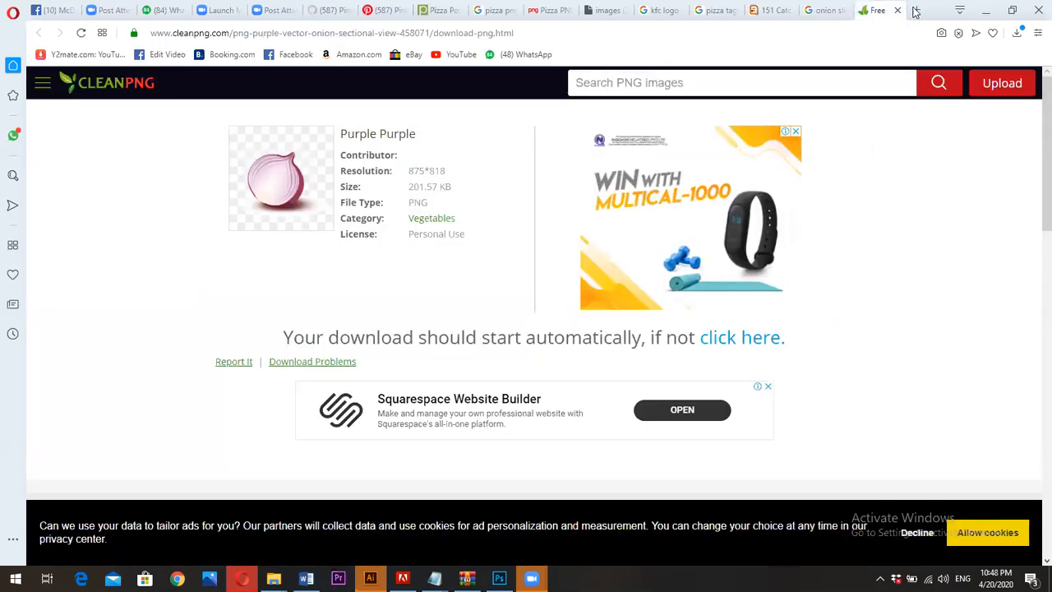
pyautogui.click(915, 10)
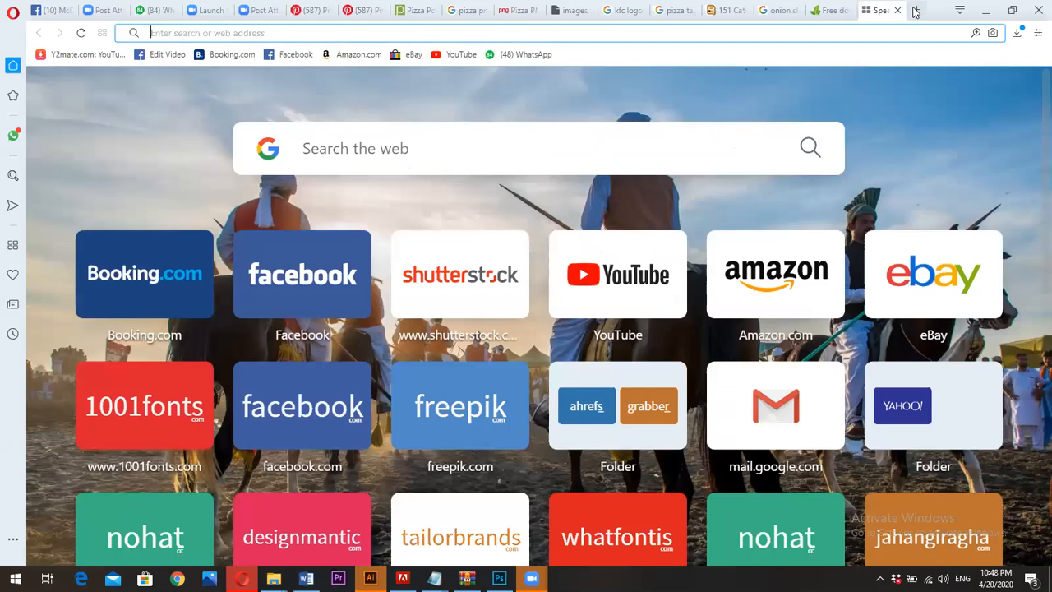
pyautogui.write('travel tagline')
pyautogui.press('Return')
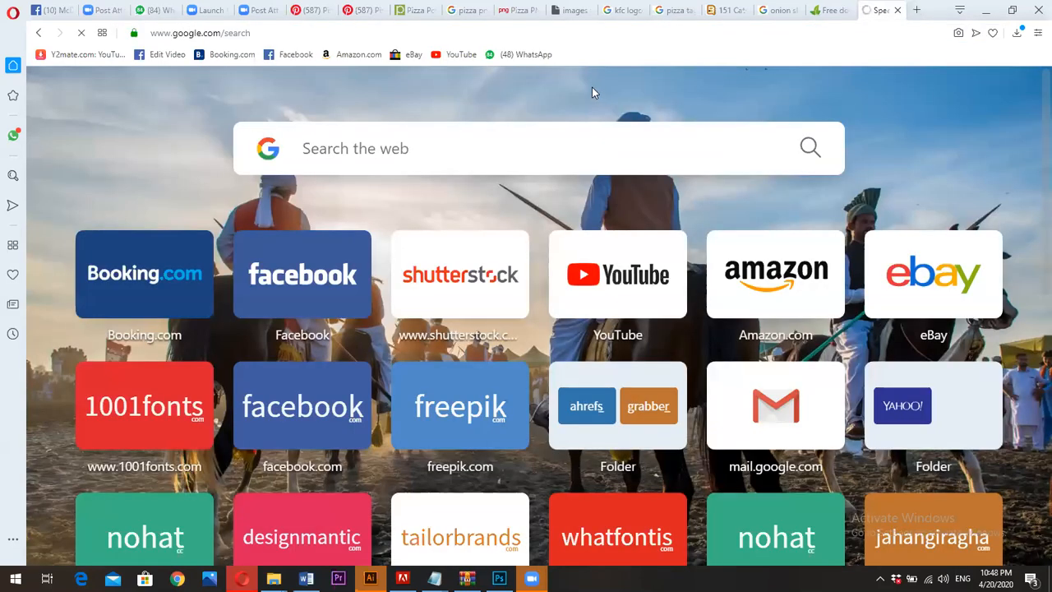
pyautogui.scroll(-2, 303, 282)
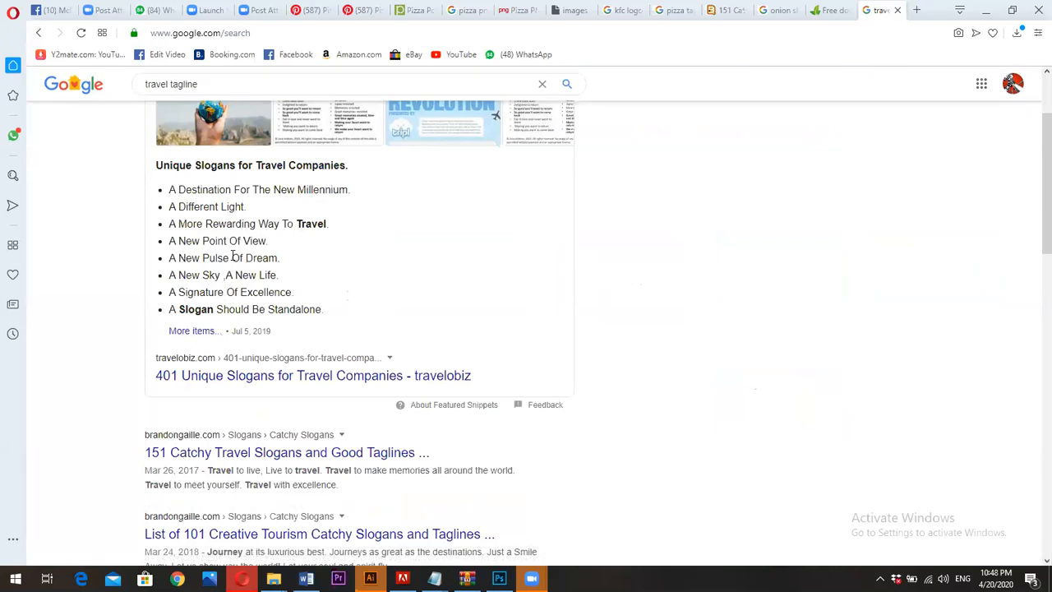
# Open the travelobiz article "401 Unique Slogans for Travel Companies" and look through its numbered slogan list.
pyautogui.click(258, 376)
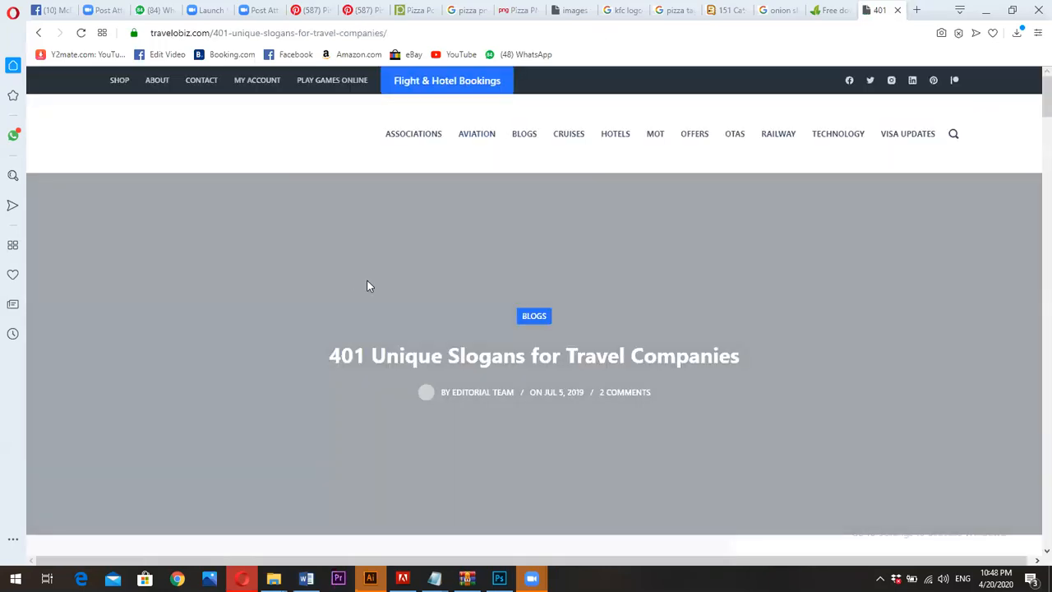
pyautogui.scroll(-8, 369, 285)
pyautogui.scroll(-3, 368, 286)
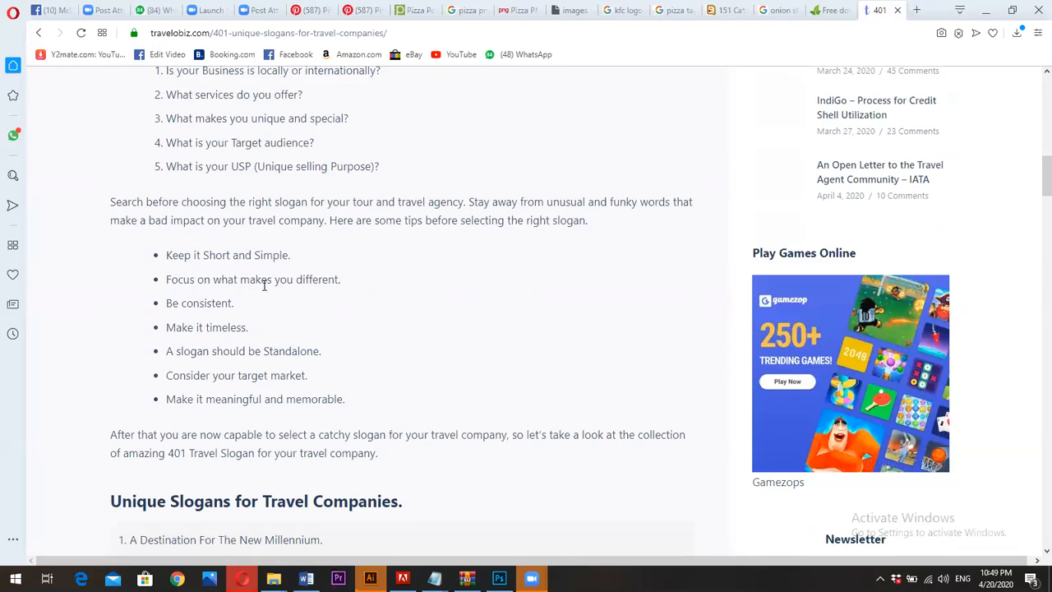
pyautogui.scroll(-5, 247, 306)
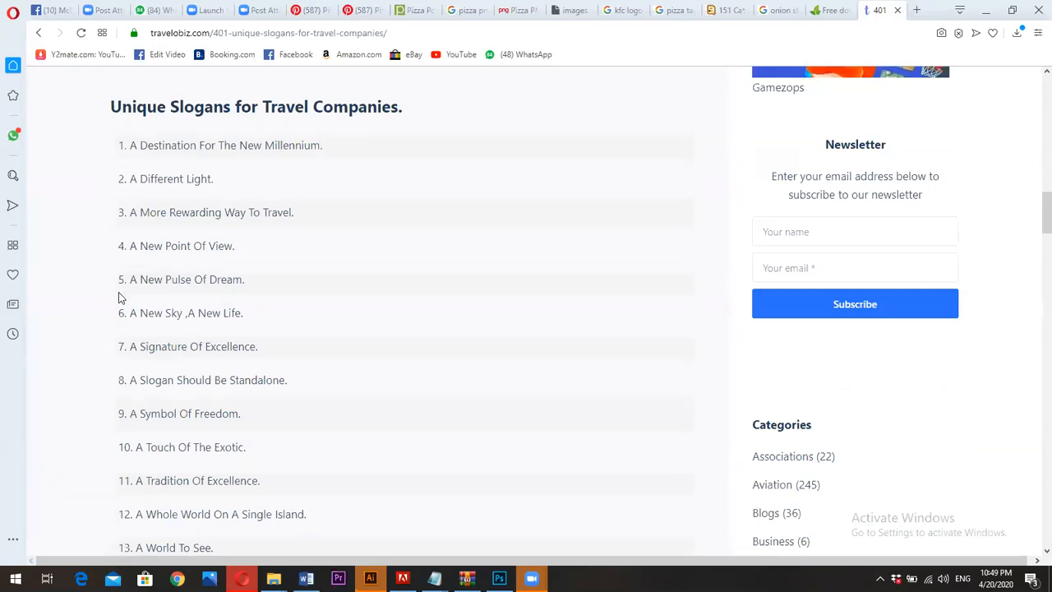
pyautogui.click(817, 8)
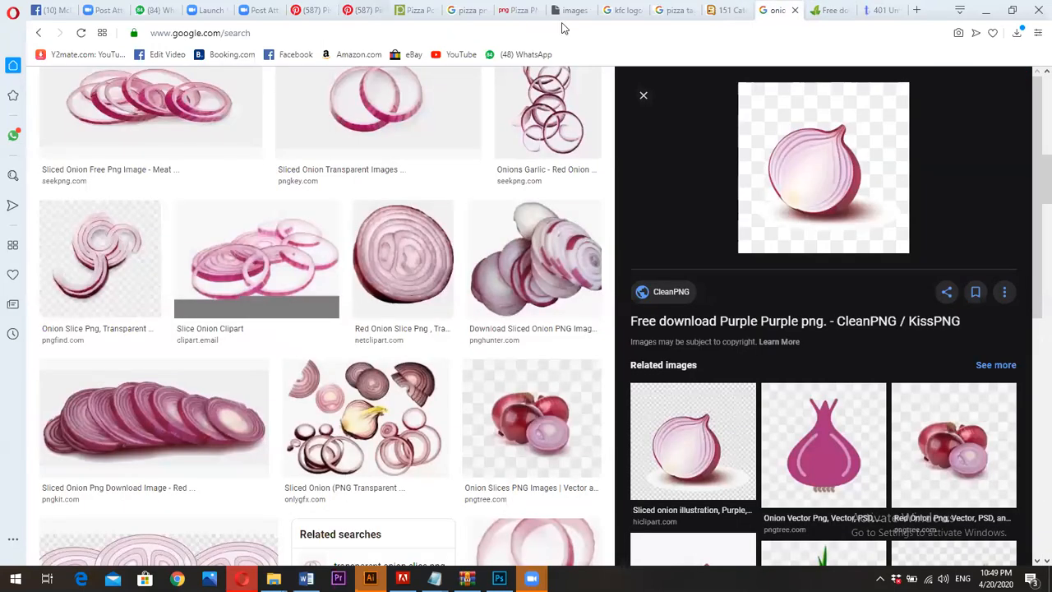
pyautogui.click(359, 10)
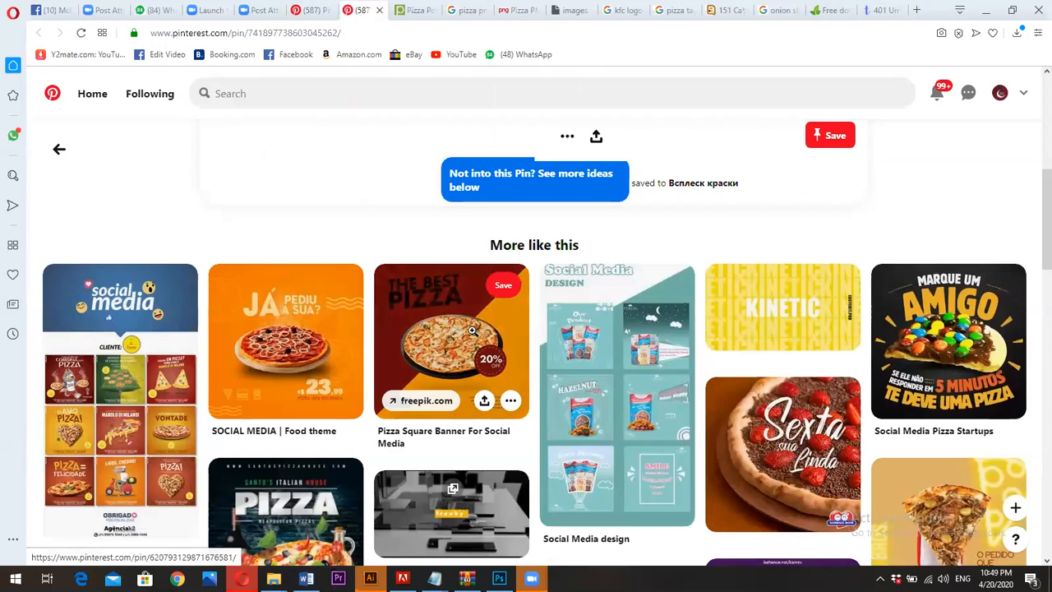
pyautogui.click(880, 10)
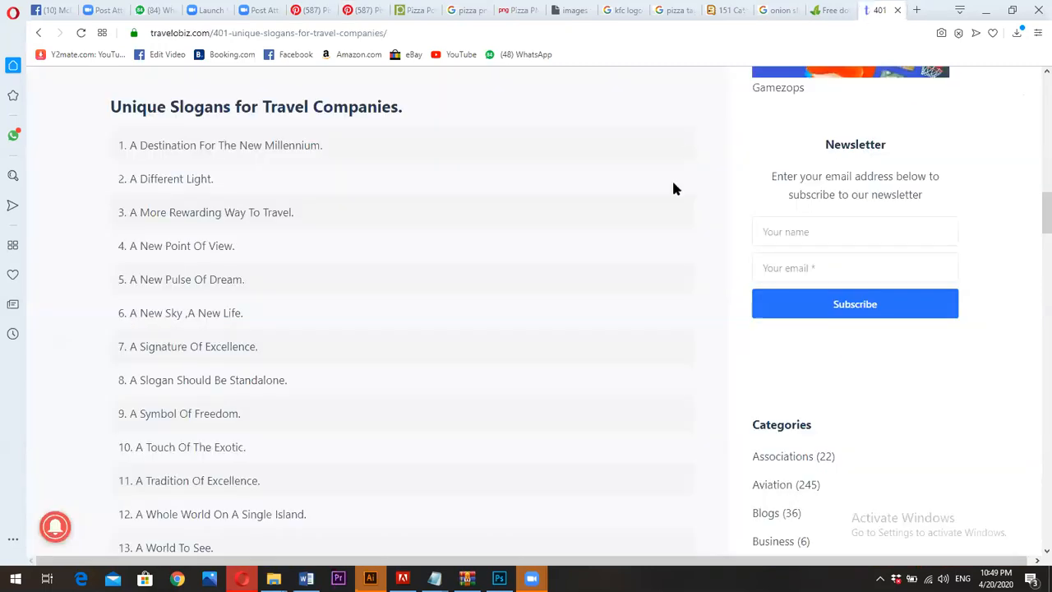
# Switch to Photoshop and delete the surplus blurred onion copies, keeping the one beside the pizza.
pyautogui.click(691, 256)
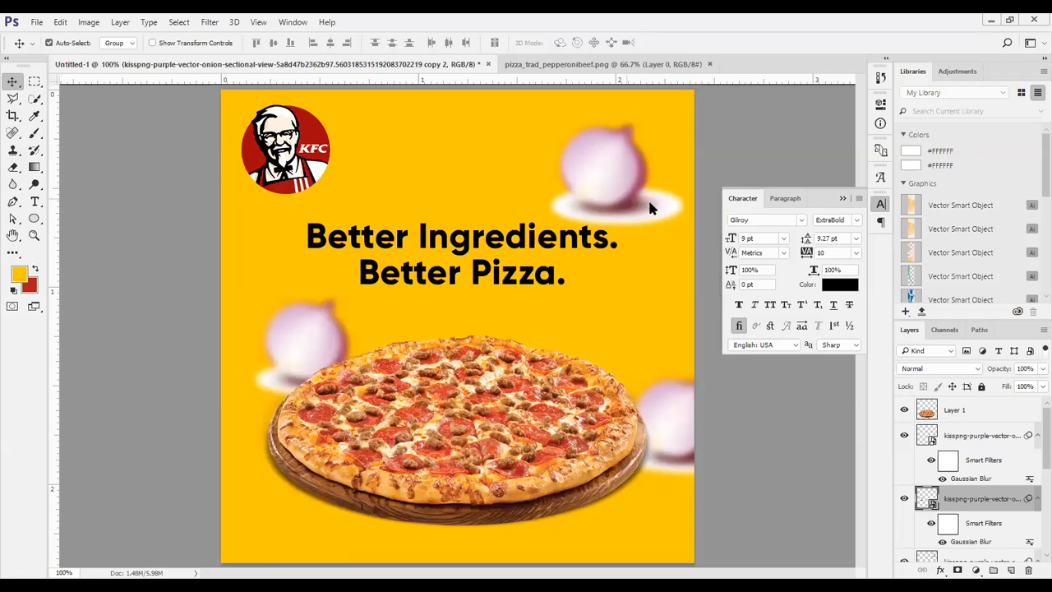
pyautogui.press('Delete')
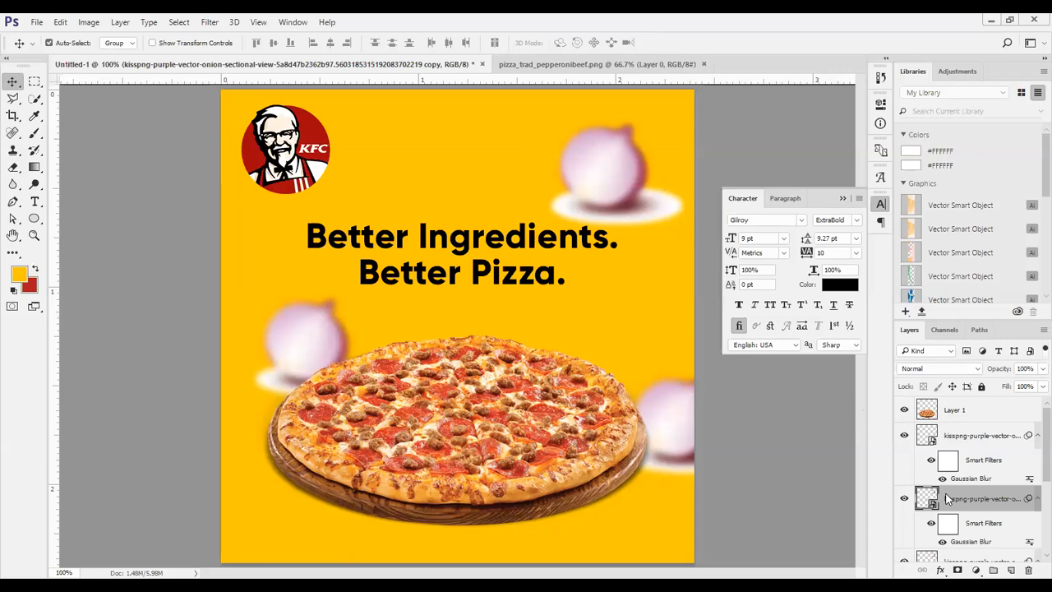
pyautogui.press('Delete')
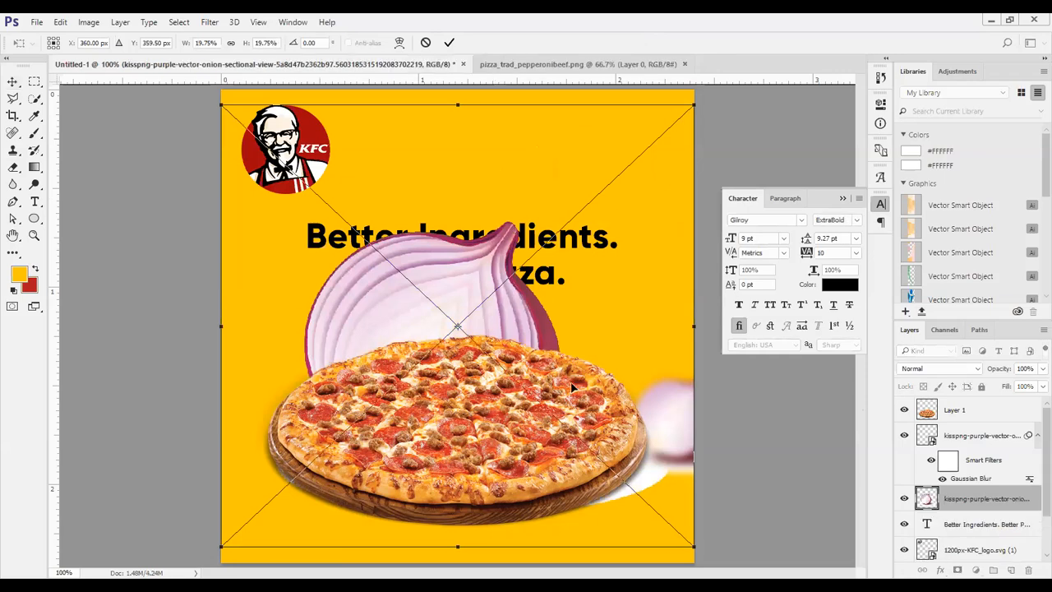
# Scale down the placed purple onion and move it to the post's upper area, opposite the KFC logo.
pyautogui.moveTo(689, 547); pyautogui.dragTo(559, 419)
pyautogui.click(448, 42)
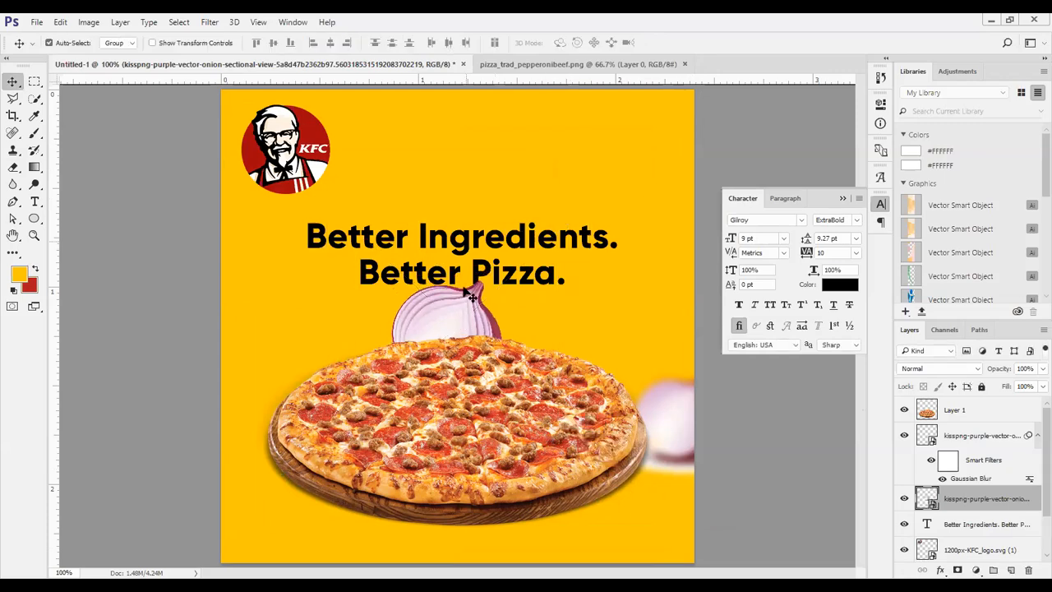
pyautogui.moveTo(496, 258); pyautogui.dragTo(647, 102)
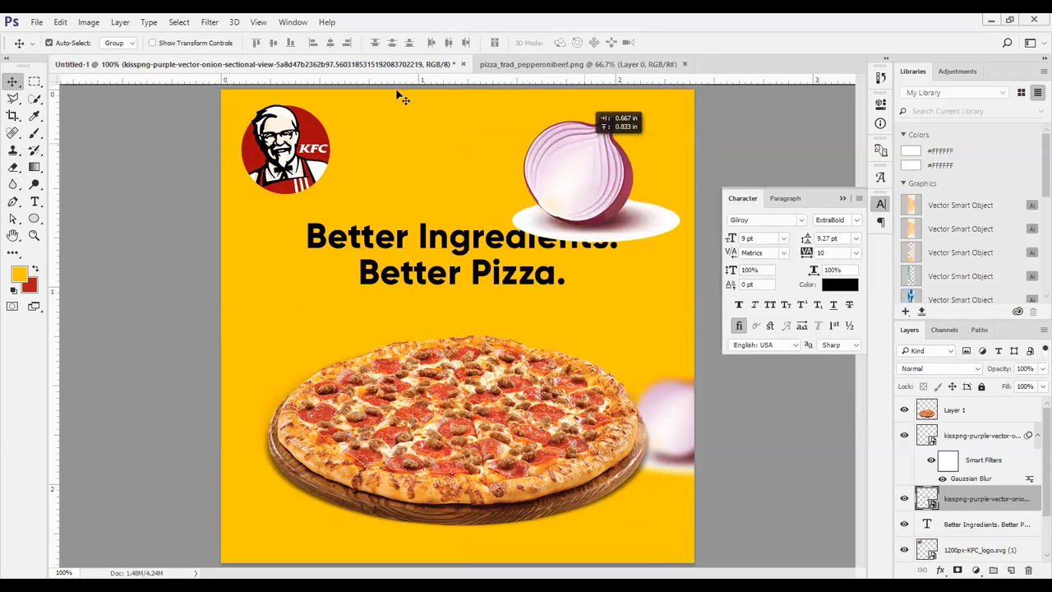
# Apply a Gaussian Blur with a radius of 5 pixels to the onion opposite the KFC logo.
pyautogui.hotkey('alt', 't')
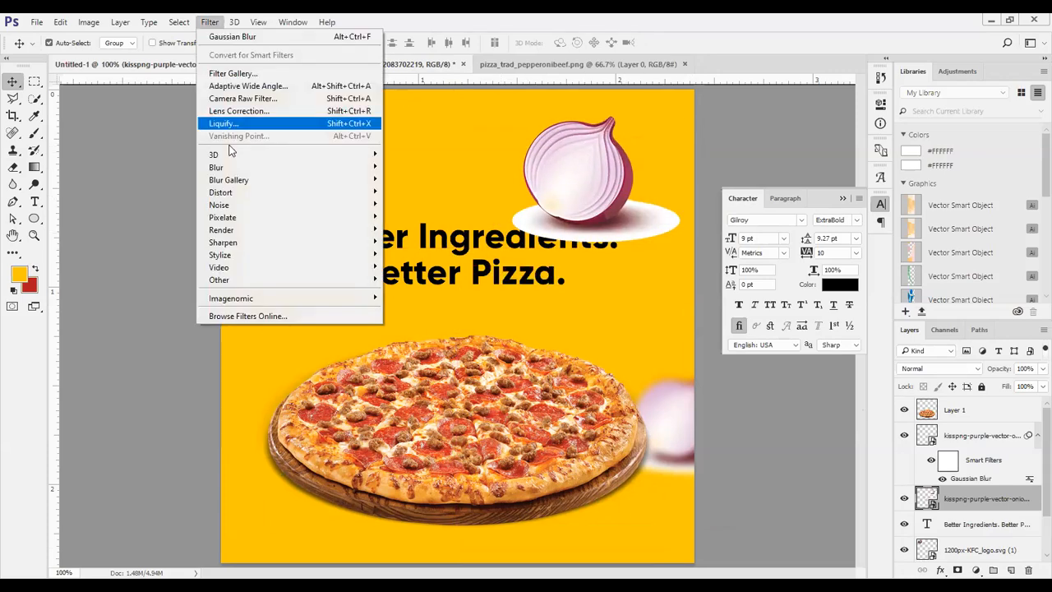
pyautogui.moveTo(235, 174)
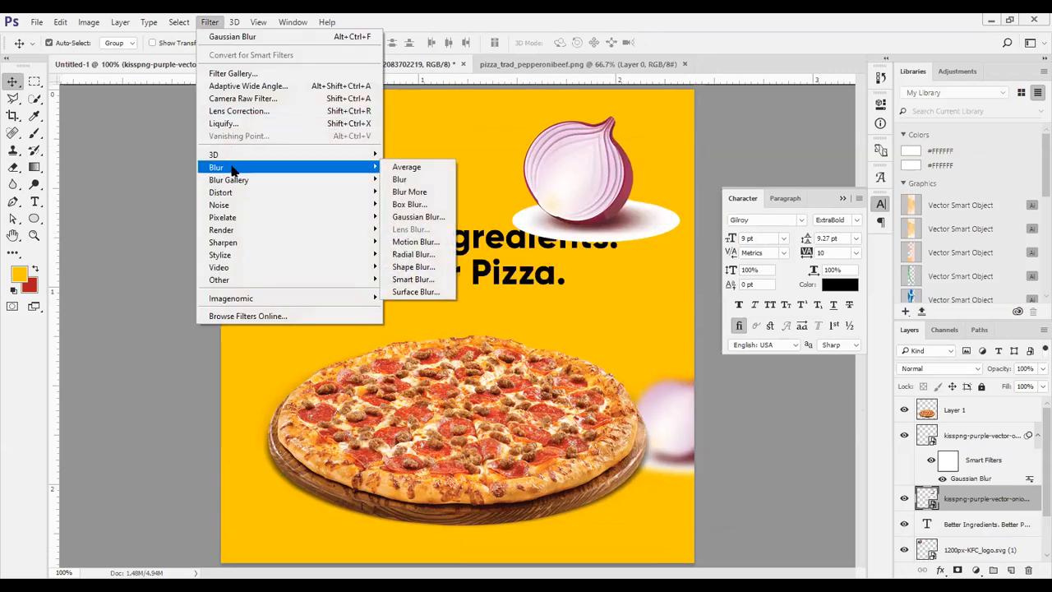
pyautogui.click(421, 217)
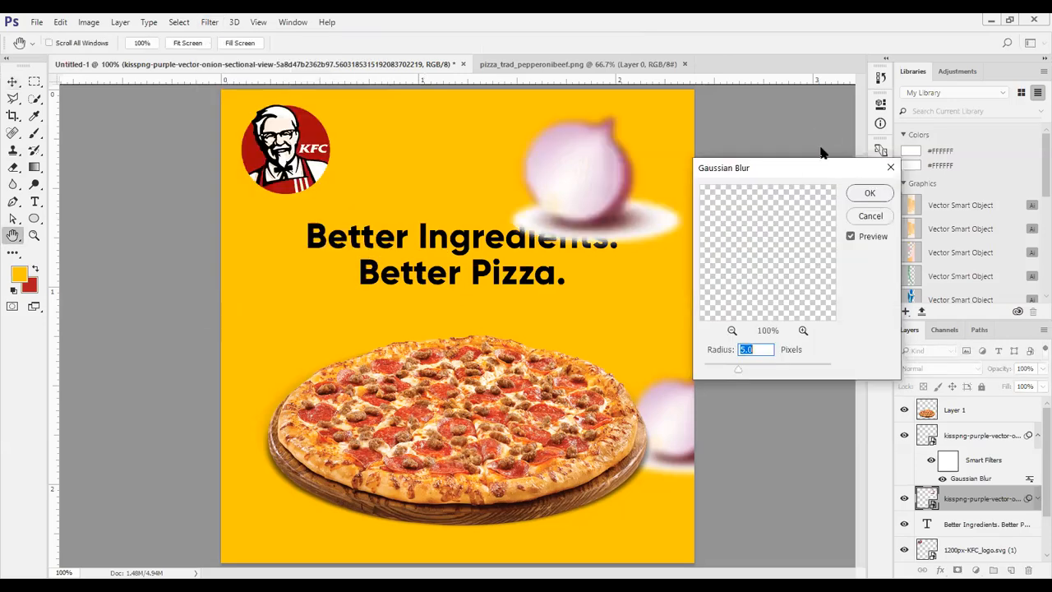
pyautogui.moveTo(817, 165); pyautogui.dragTo(873, 65)
pyautogui.write('7')
pyautogui.moveTo(832, 72); pyautogui.dragTo(854, 28)
pyautogui.moveTo(823, 228)
pyautogui.mouseDown()
pyautogui.moveTo(858, 232)
pyautogui.moveTo(792, 231)
pyautogui.moveTo(806, 230)
pyautogui.mouseUp()
pyautogui.doubleClick(830, 206)
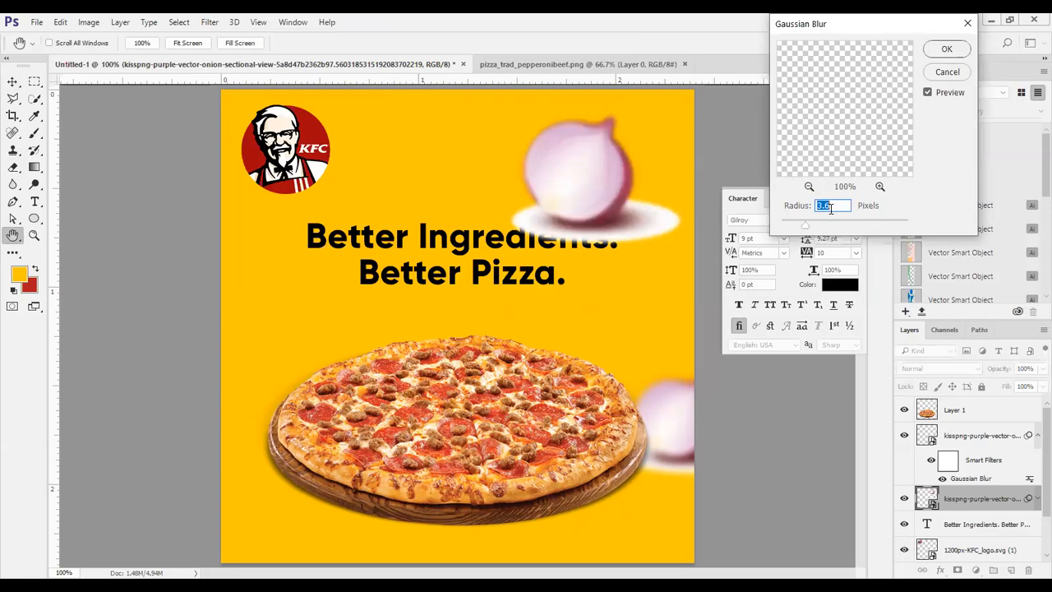
pyautogui.write('5')
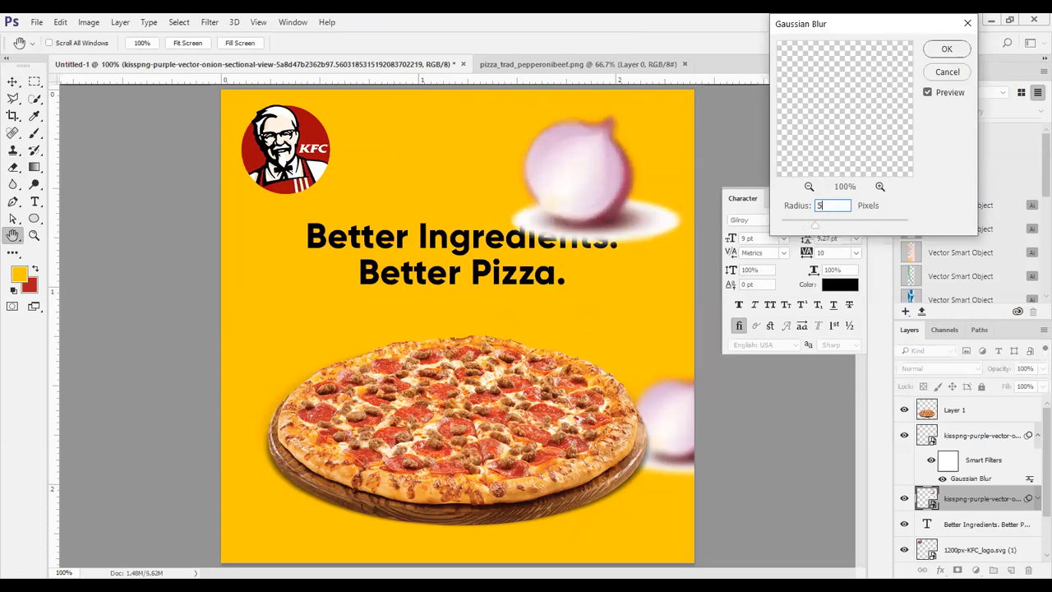
pyautogui.click(948, 51)
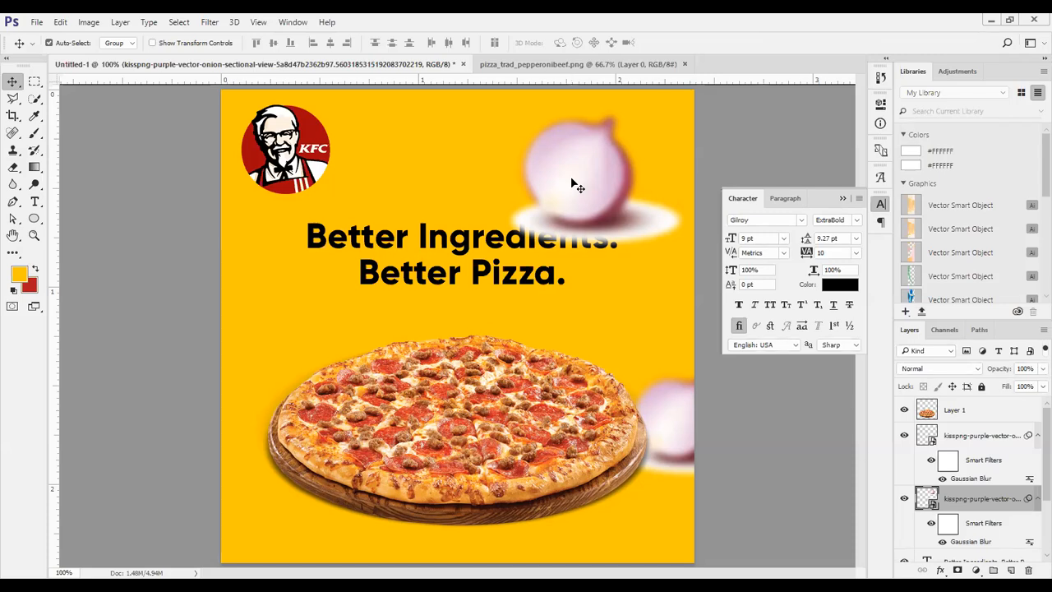
# Hide the blurred onion opposite the KFC logo and add an empty text layer above the pizza layer.
pyautogui.click(905, 498)
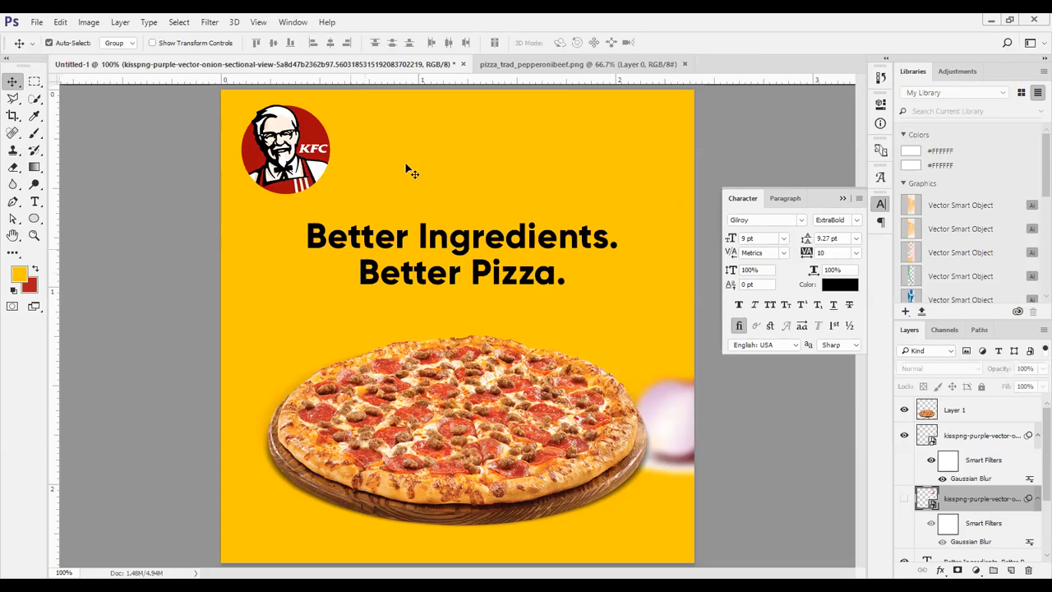
pyautogui.click(987, 414)
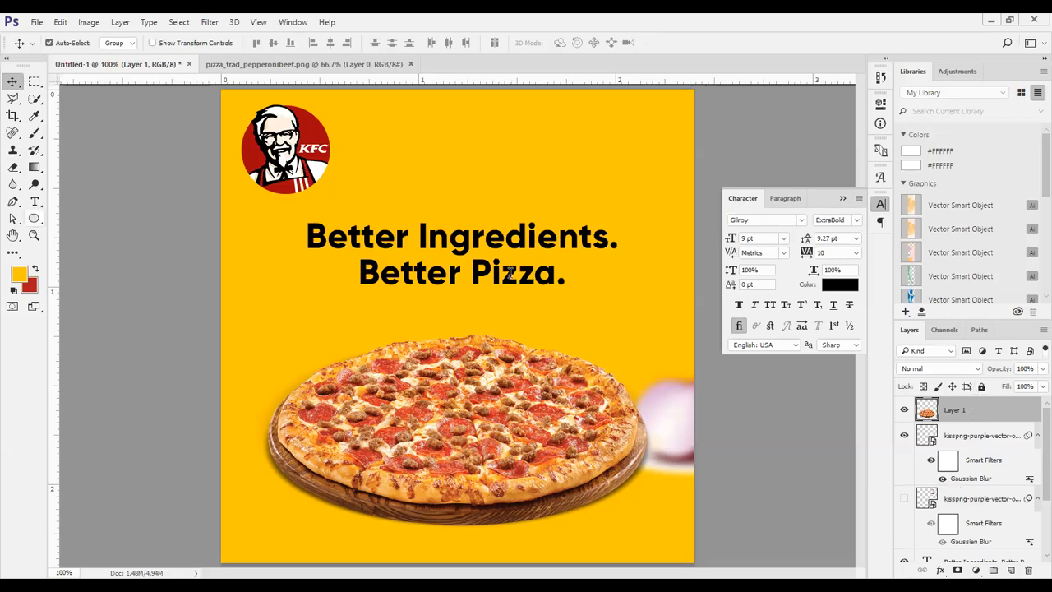
pyautogui.press('t')
pyautogui.click(519, 199)
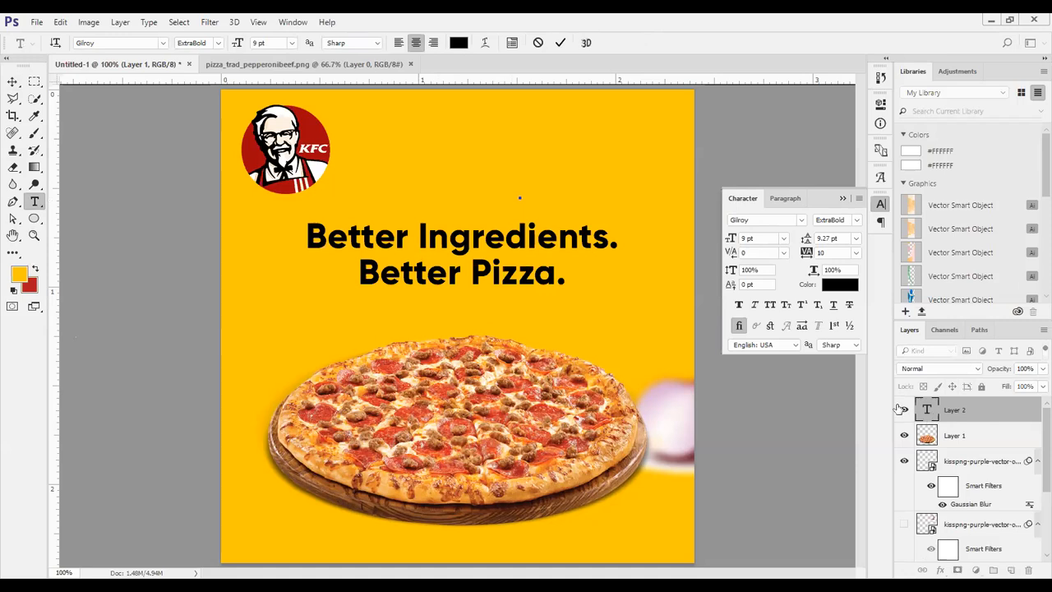
pyautogui.click(34, 217)
pyautogui.moveTo(412, 167); pyautogui.dragTo(561, 249)
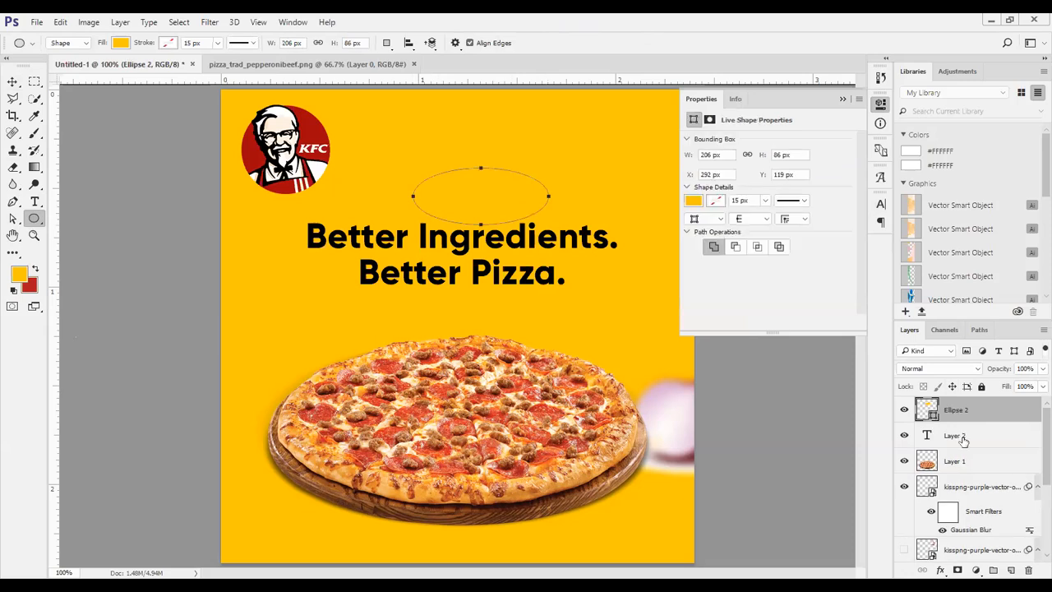
pyautogui.hotkey('ctrl', 'z')
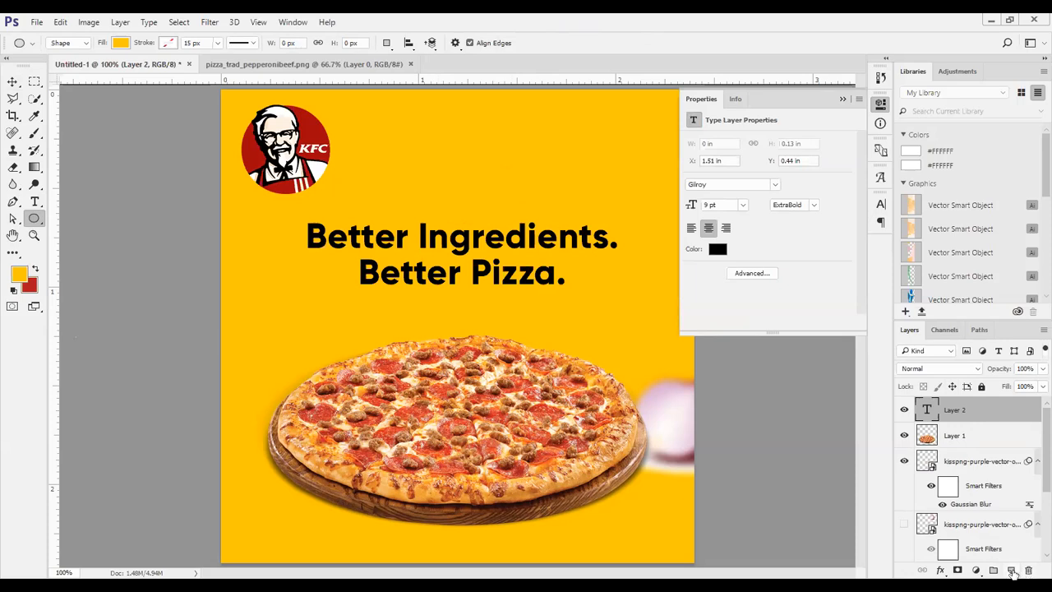
# Add a new layer on top, set the foreground color to black (000000) and fill the layer with it.
pyautogui.click(1012, 571)
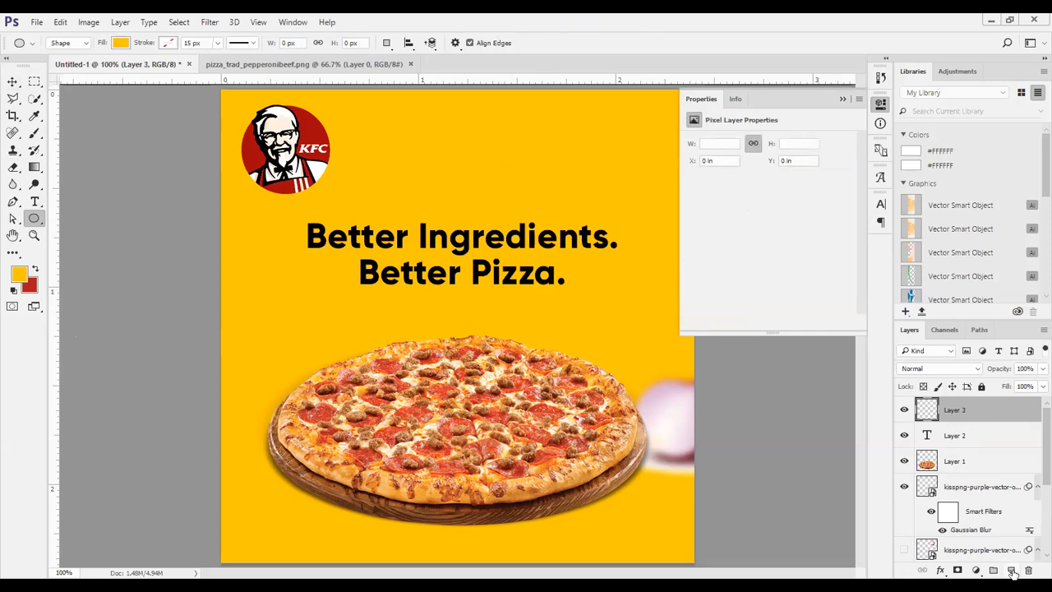
pyautogui.click(18, 278)
pyautogui.moveTo(676, 220); pyautogui.dragTo(569, 36)
pyautogui.write('000000')
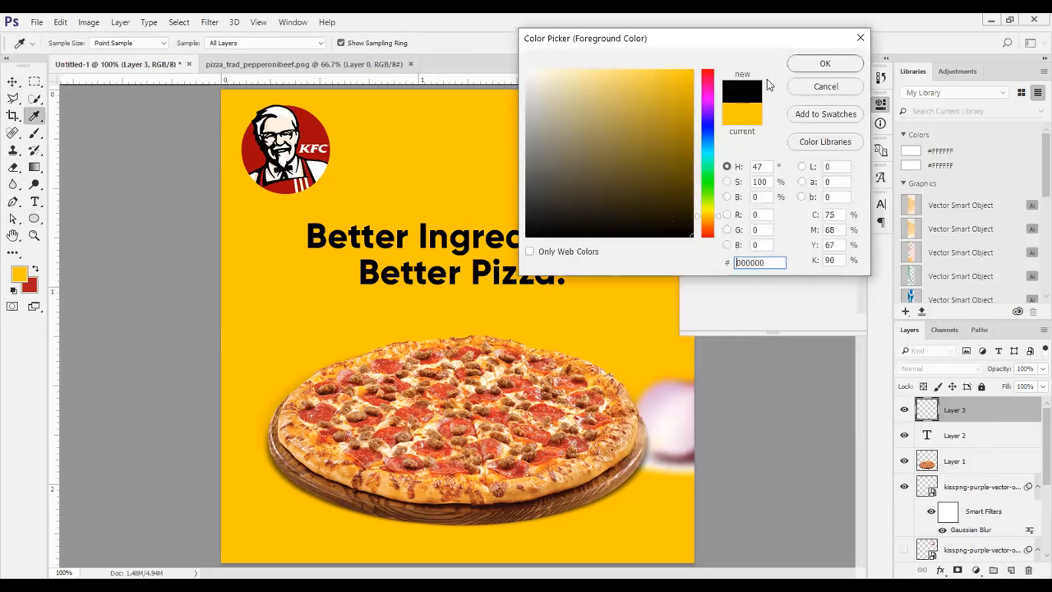
pyautogui.click(813, 62)
pyautogui.hotkey('alt', 'BackSpace')
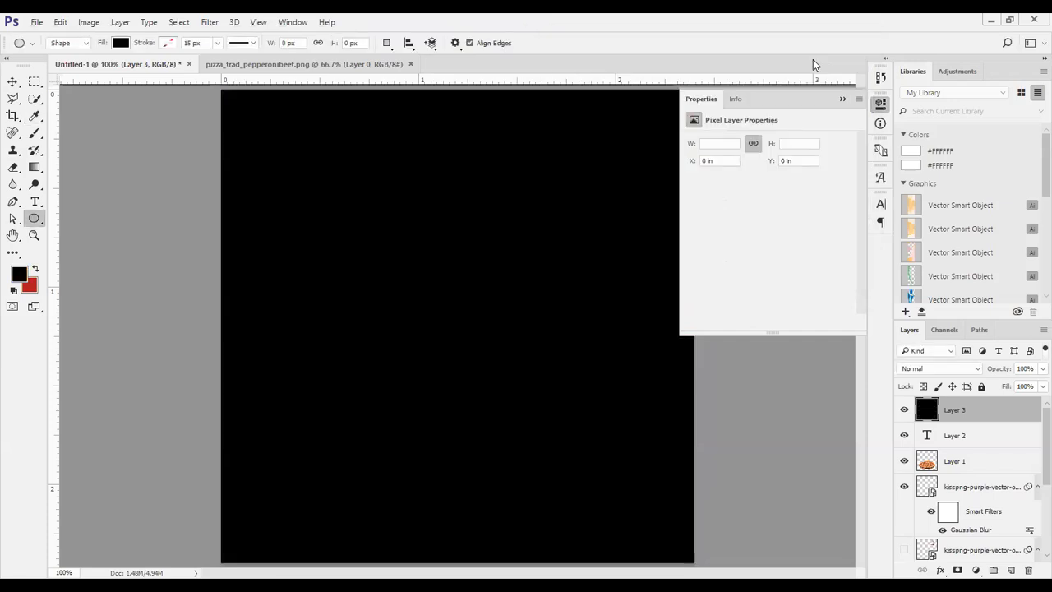
# Erase the middle of the black layer with a soft 700 px Eraser, leaving a dark vignette around the post's edges.
pyautogui.click(36, 135)
pyautogui.click(11, 168)
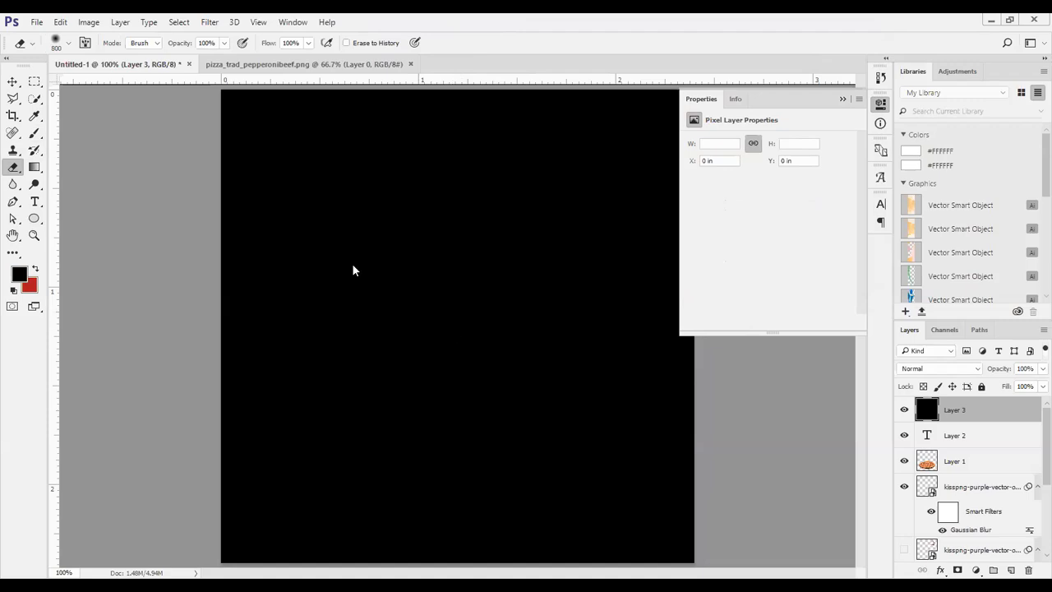
pyautogui.click(68, 42)
pyautogui.moveTo(93, 87)
pyautogui.mouseDown()
pyautogui.moveTo(154, 100)
pyautogui.moveTo(131, 84)
pyautogui.mouseUp()
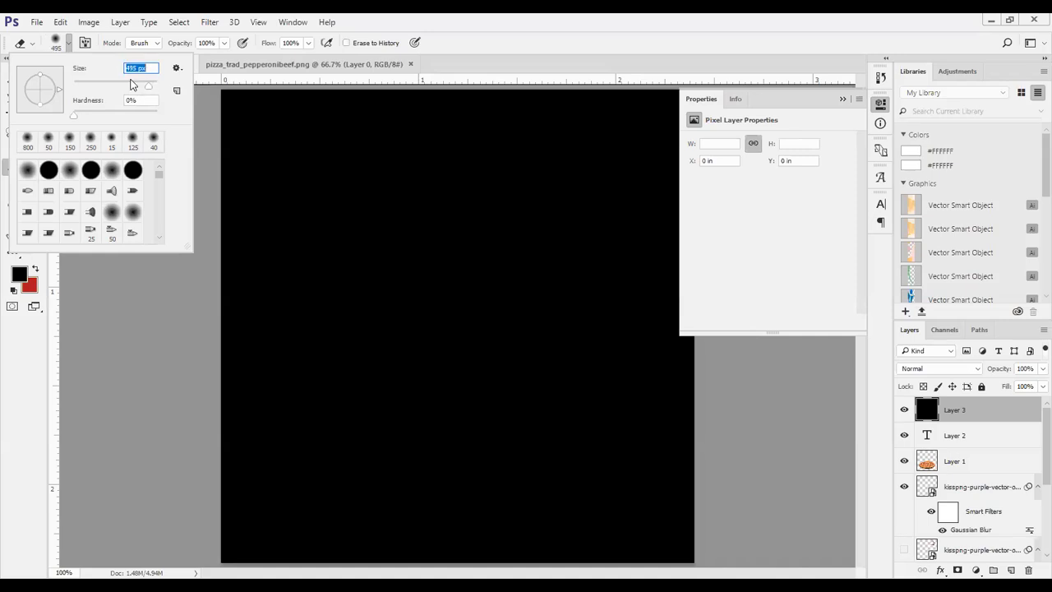
pyautogui.click(441, 313)
pyautogui.press(']')
pyautogui.press(']')
pyautogui.press(']')
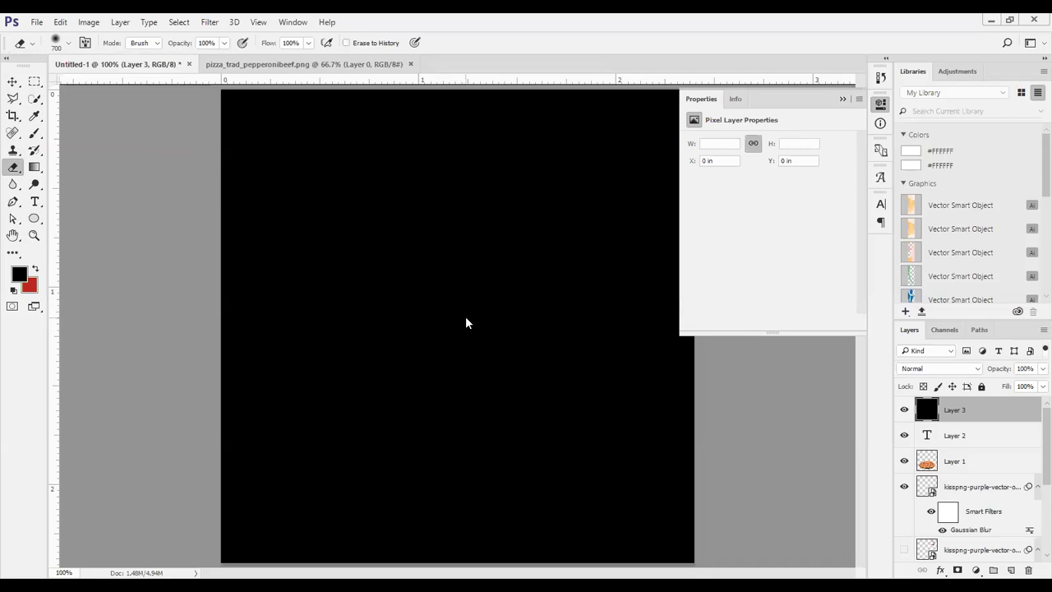
pyautogui.click(465, 322)
pyautogui.click(465, 322)
pyautogui.click(465, 322)
pyautogui.click(466, 323)
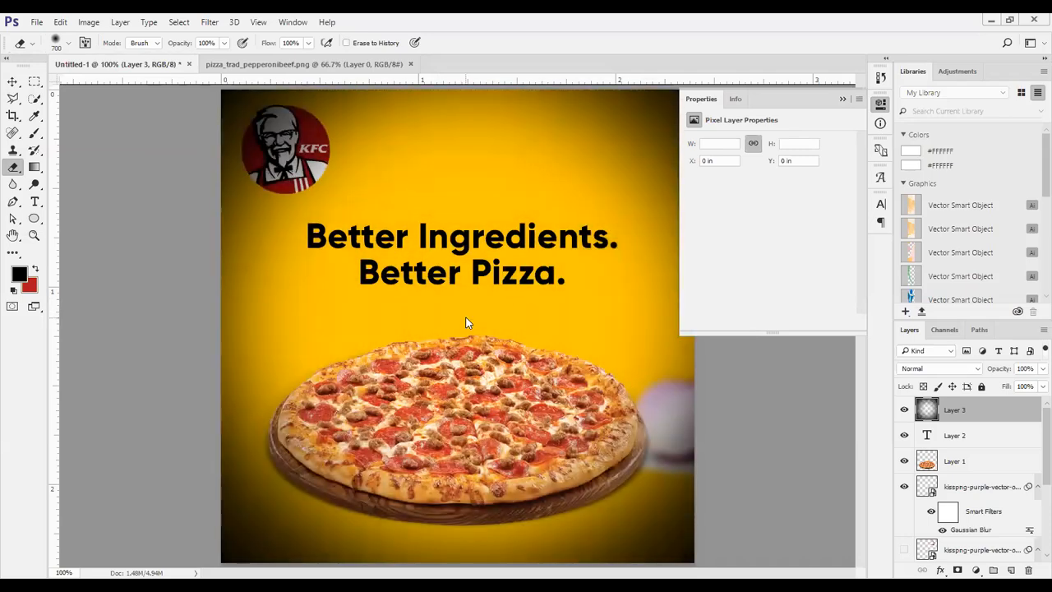
pyautogui.click(465, 323)
pyautogui.click(465, 322)
pyautogui.click(465, 322)
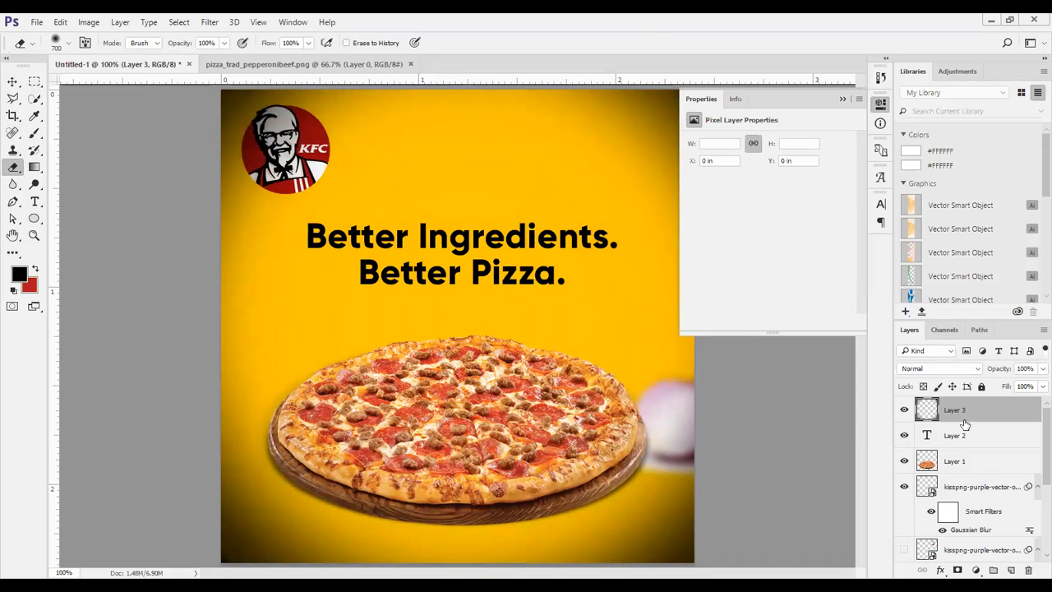
# Move the vignette layer down the layer stack to just below the KFC logo and above Ellipse 1.
pyautogui.moveTo(967, 440); pyautogui.dragTo(973, 544)
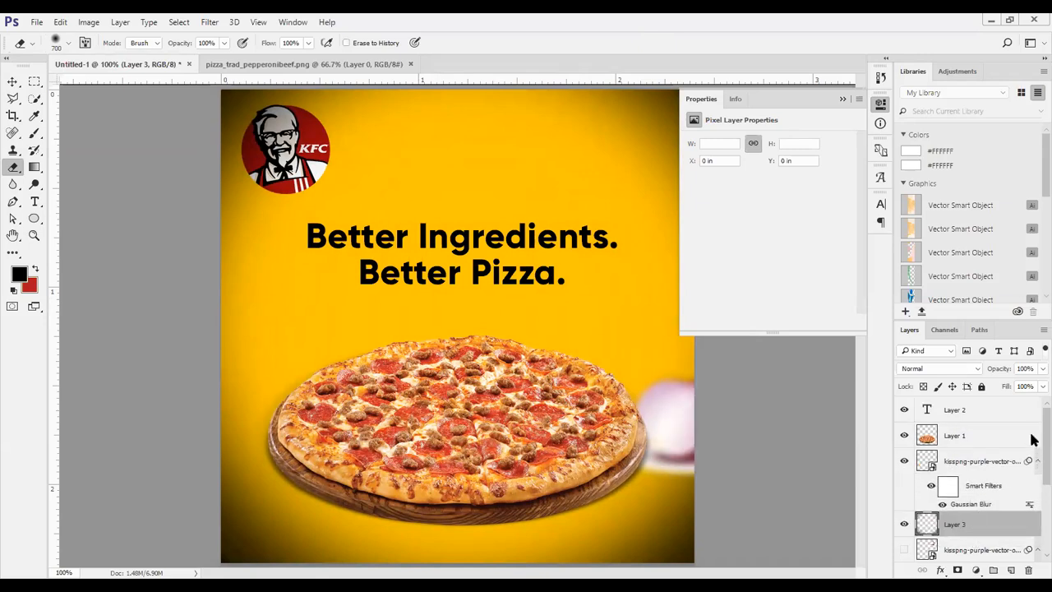
pyautogui.scroll(-5, 1034, 440)
pyautogui.moveTo(976, 406); pyautogui.dragTo(982, 517)
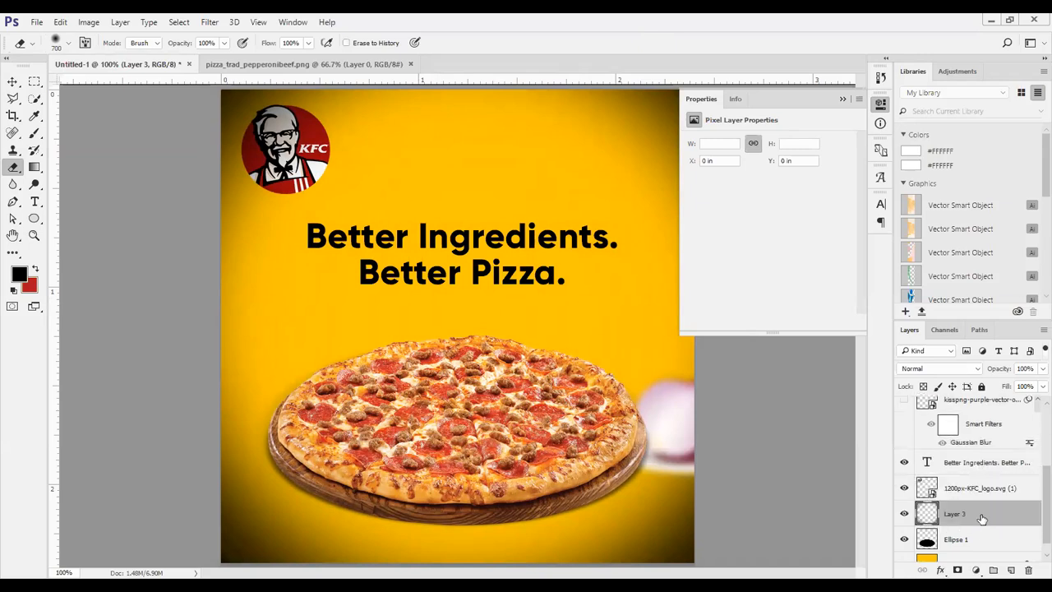
# Set the vignette layer's opacity to 49% and switch off its visibility.
pyautogui.scroll(-1, 982, 518)
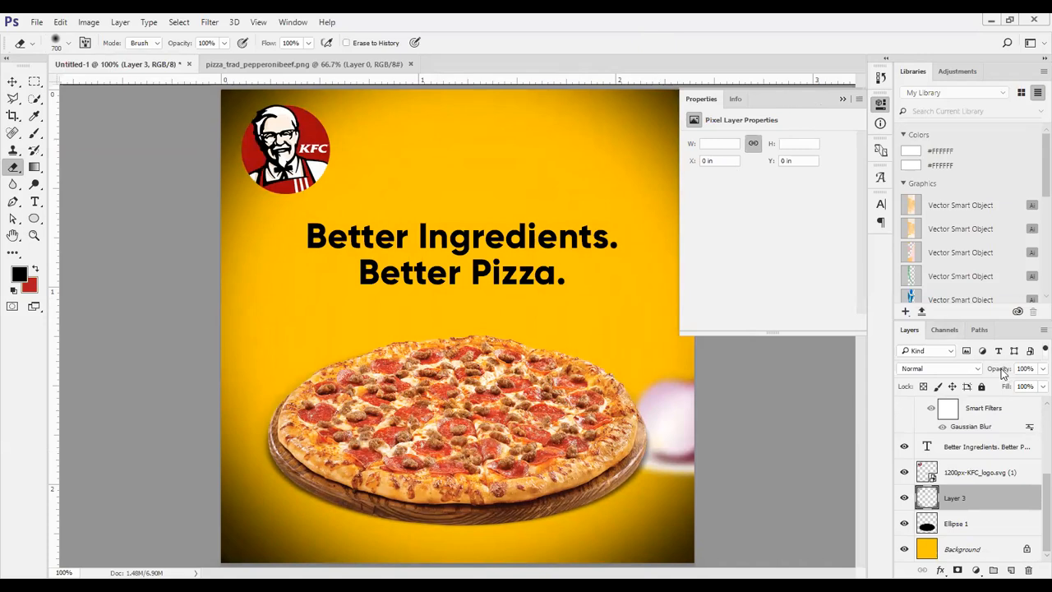
pyautogui.moveTo(1008, 371); pyautogui.dragTo(960, 376)
pyautogui.moveTo(963, 434); pyautogui.dragTo(961, 443)
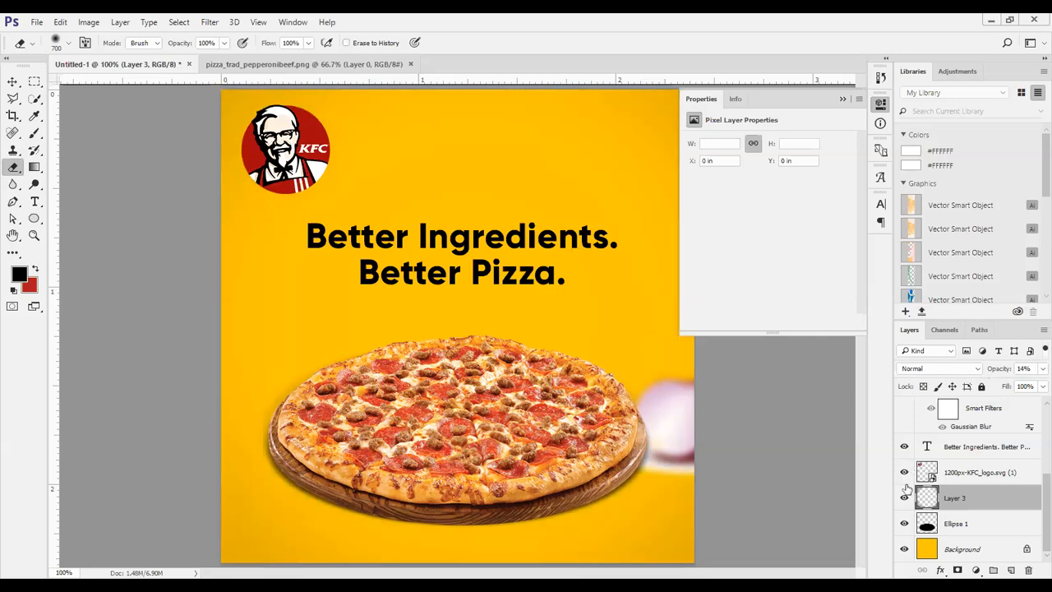
pyautogui.moveTo(1001, 370); pyautogui.dragTo(1024, 371)
pyautogui.click(904, 499)
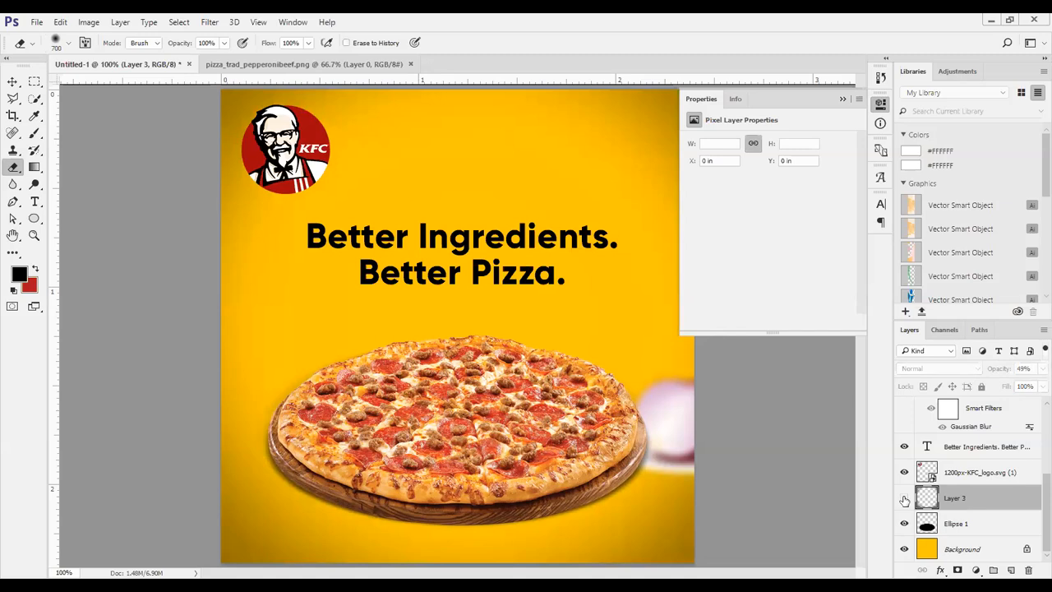
# Toggle the vignette layer's visibility to compare the post with and without the dark edges, leaving Layer 3 visible.
pyautogui.click(904, 499)
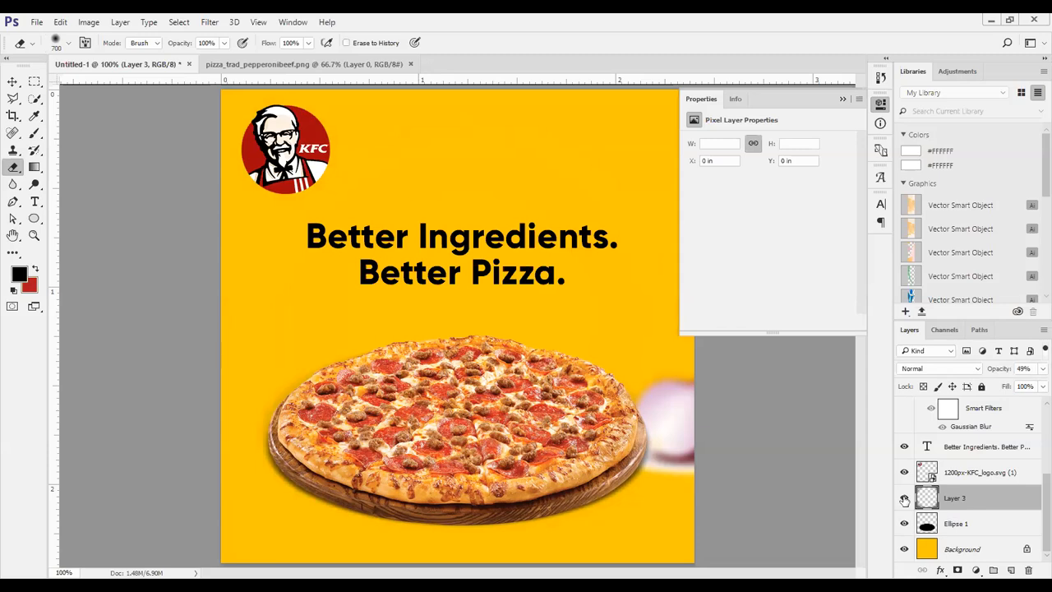
pyautogui.click(904, 499)
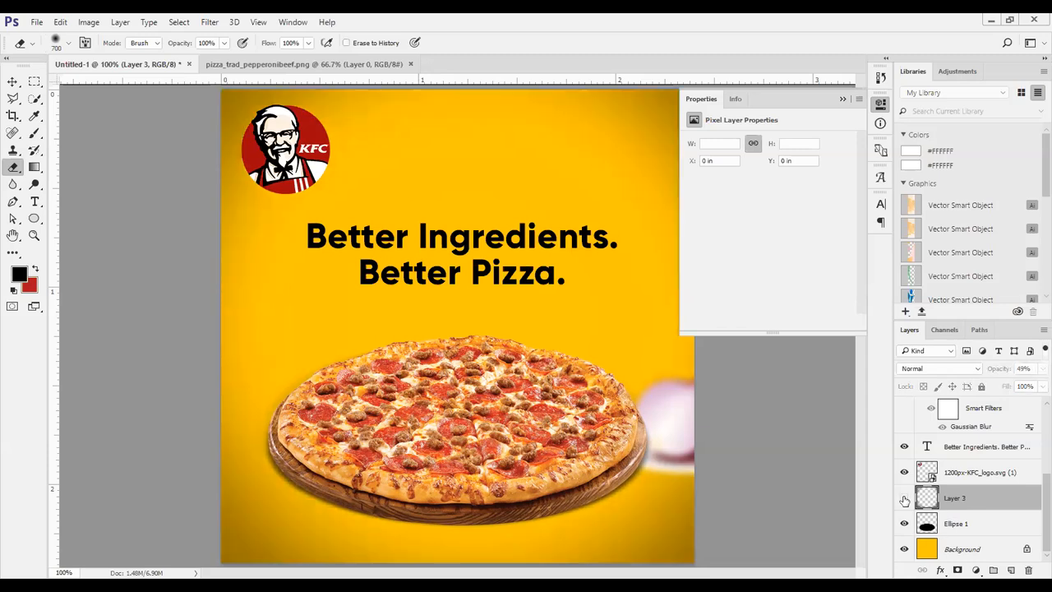
pyautogui.click(905, 499)
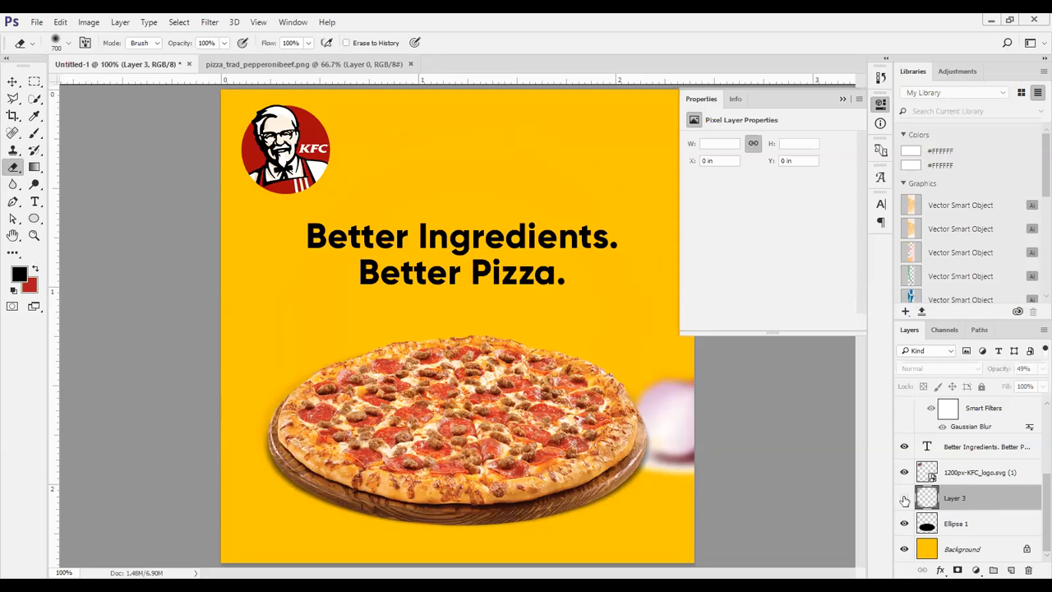
pyautogui.click(904, 499)
pyautogui.click(904, 499)
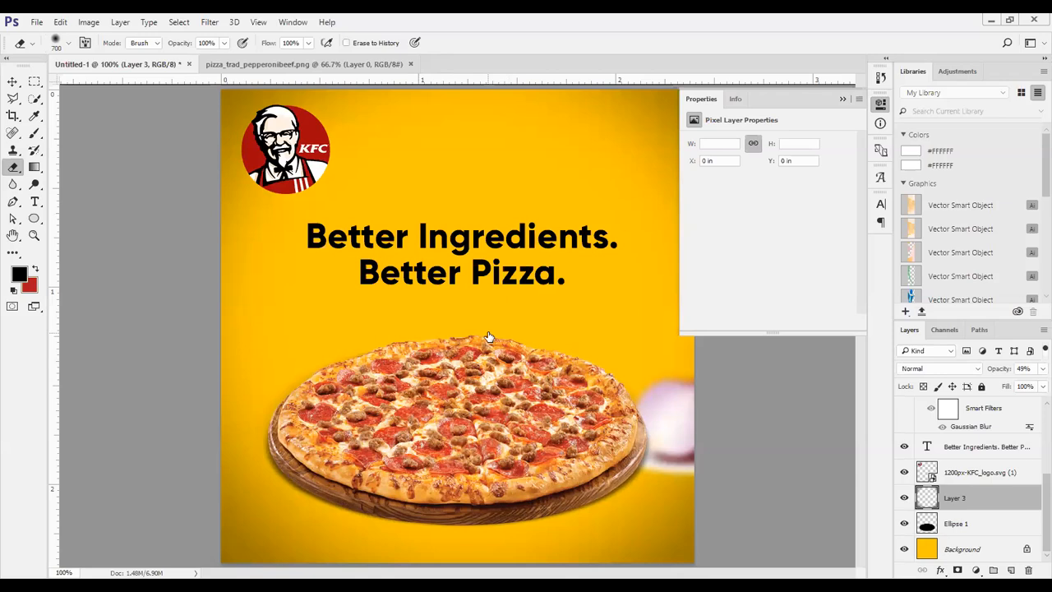
pyautogui.click(904, 498)
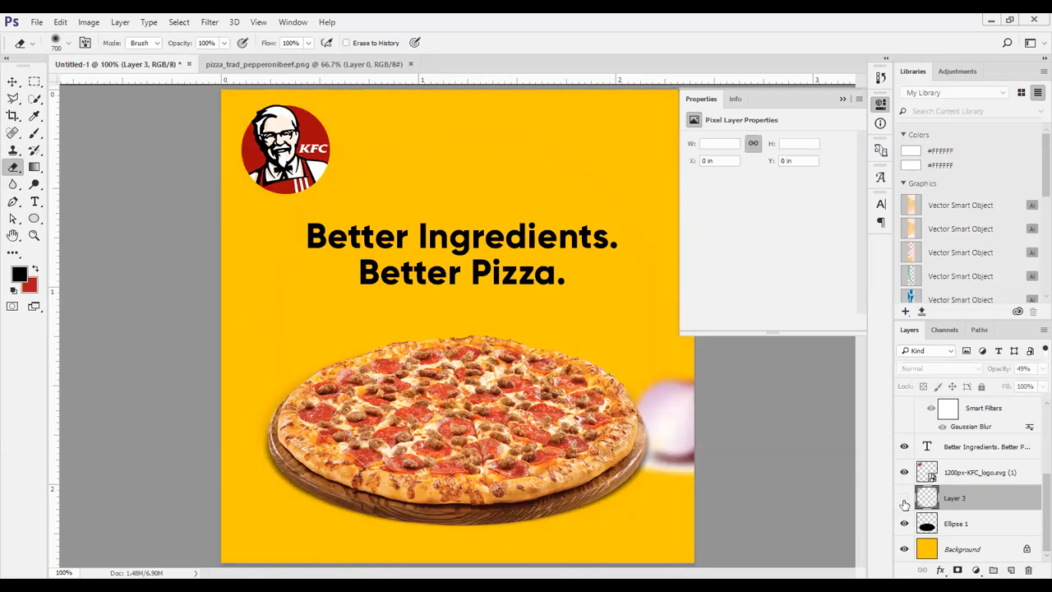
pyautogui.click(904, 498)
# Select the text layer Layer 2 at the very top of the layer stack.
pyautogui.scroll(1, 966, 473)
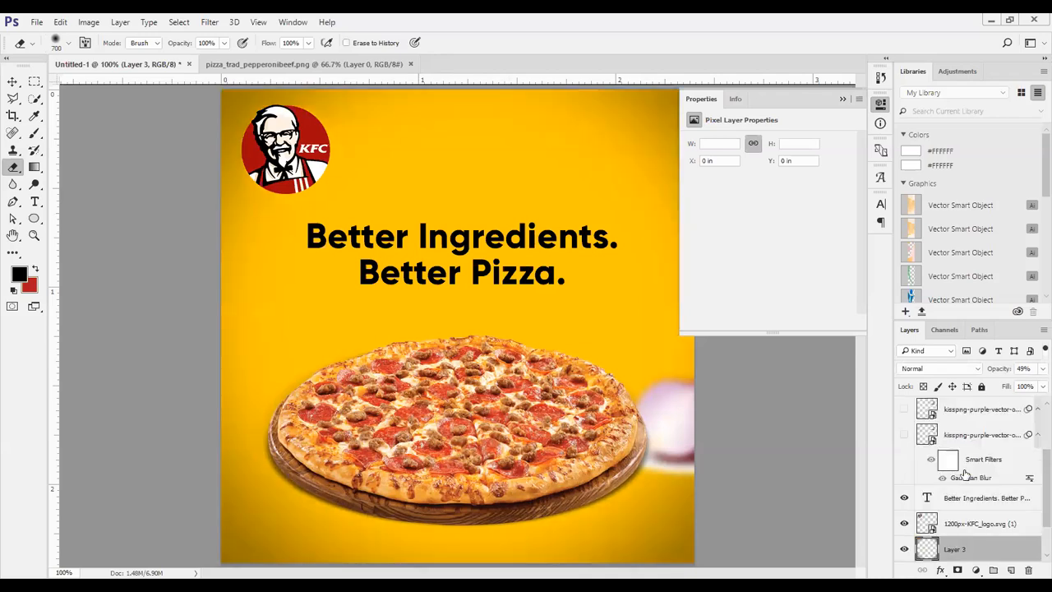
pyautogui.scroll(2, 966, 474)
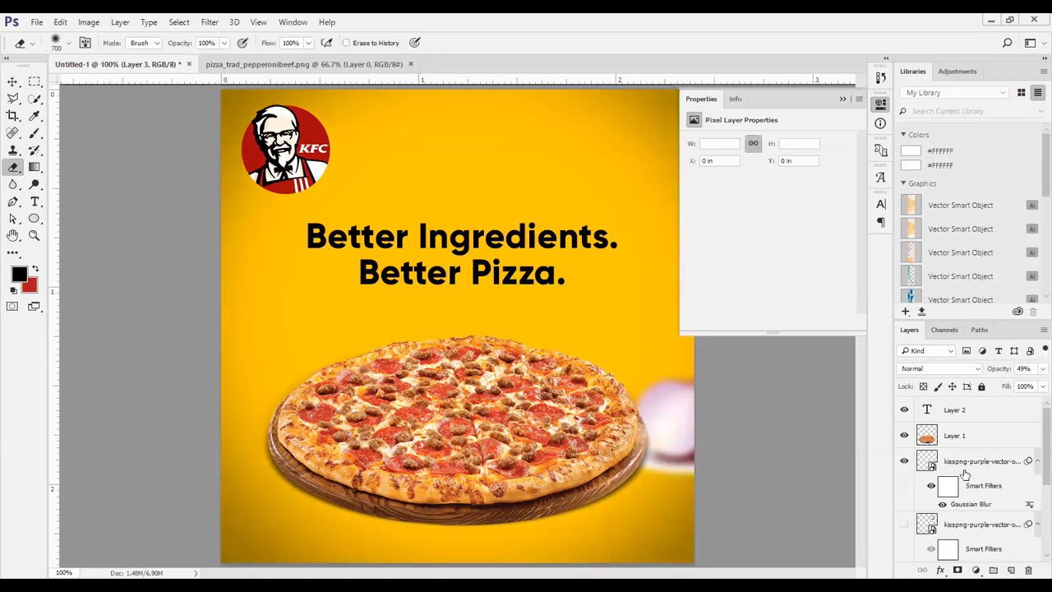
pyautogui.click(966, 417)
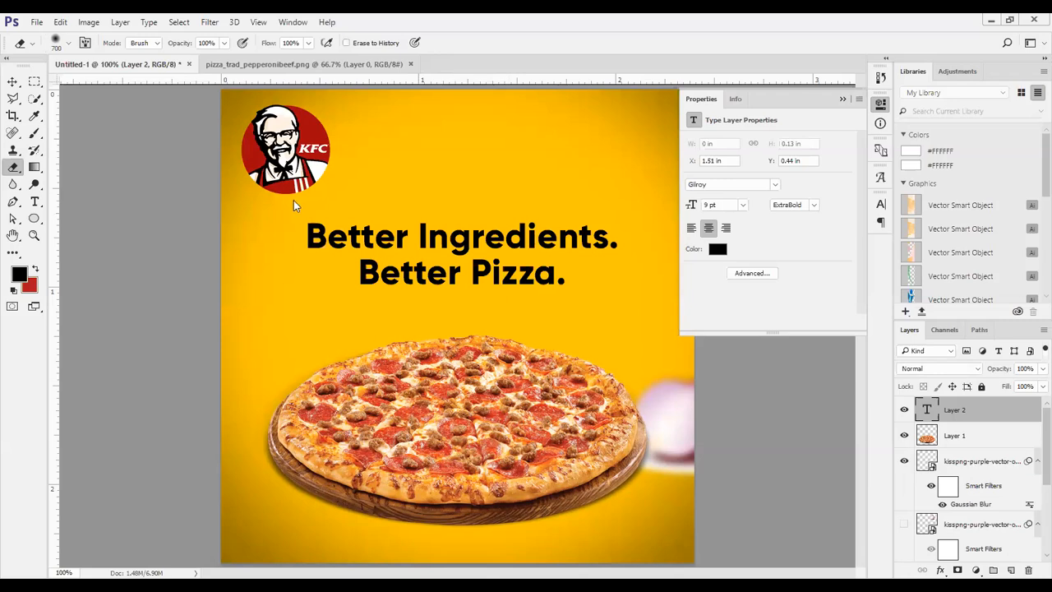
# Switch to the browser, leave the open McCrispy photo and examine McDonald's Facebook photos, opening the Zalmi Spicy McCrispy Rs.450 post.
pyautogui.hotkey('alt', 'Tab')
pyautogui.hotkey('ctrl', 'Tab')
pyautogui.hotkey('ctrl', 'Tab')
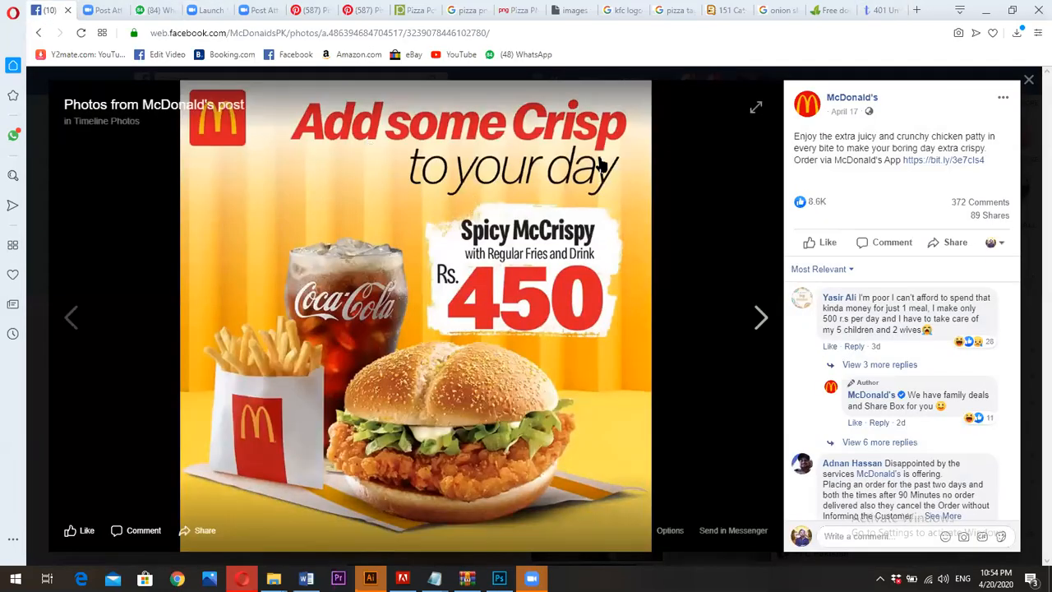
pyautogui.click(1026, 80)
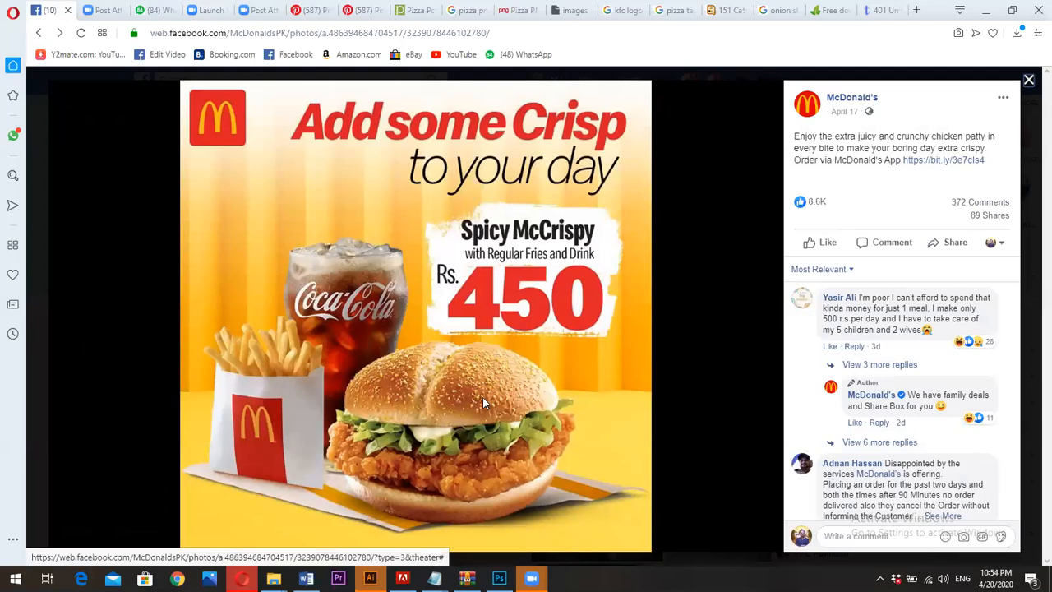
pyautogui.scroll(-10, 473, 268)
pyautogui.scroll(-4, 473, 267)
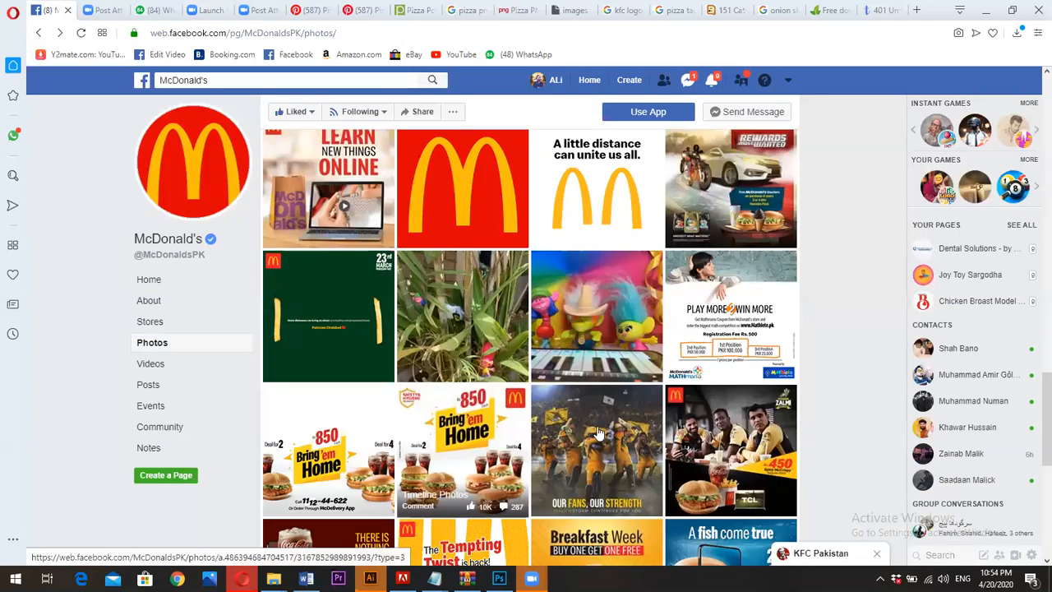
pyautogui.click(347, 318)
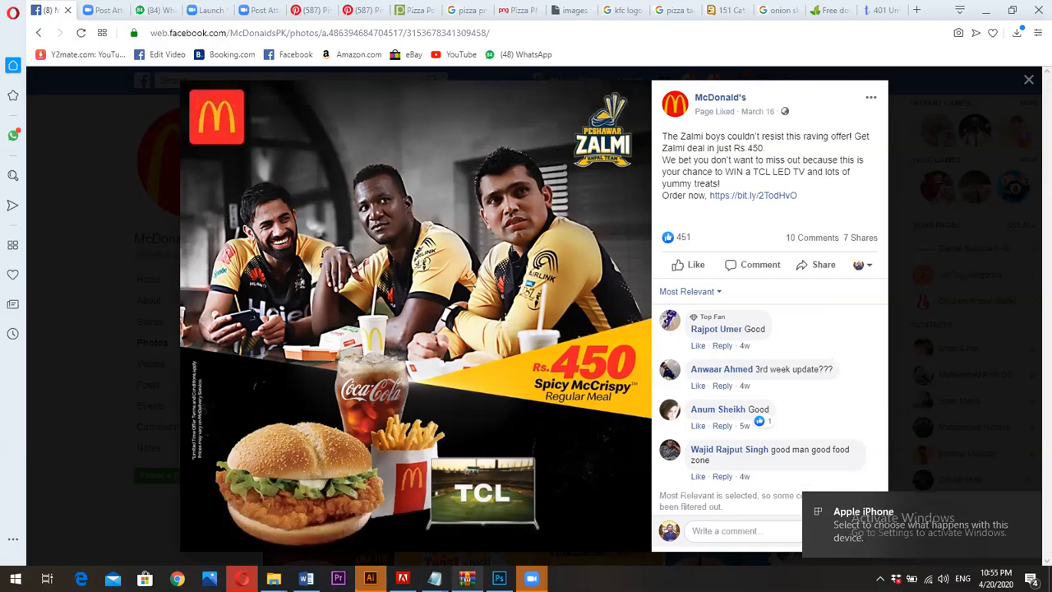
# Back in Photoshop, add a Selective Color adjustment layer above Layer 2 with Yellows at Cyan +25, Magenta +26, Yellow +24 and Black +18%.
pyautogui.click(499, 579)
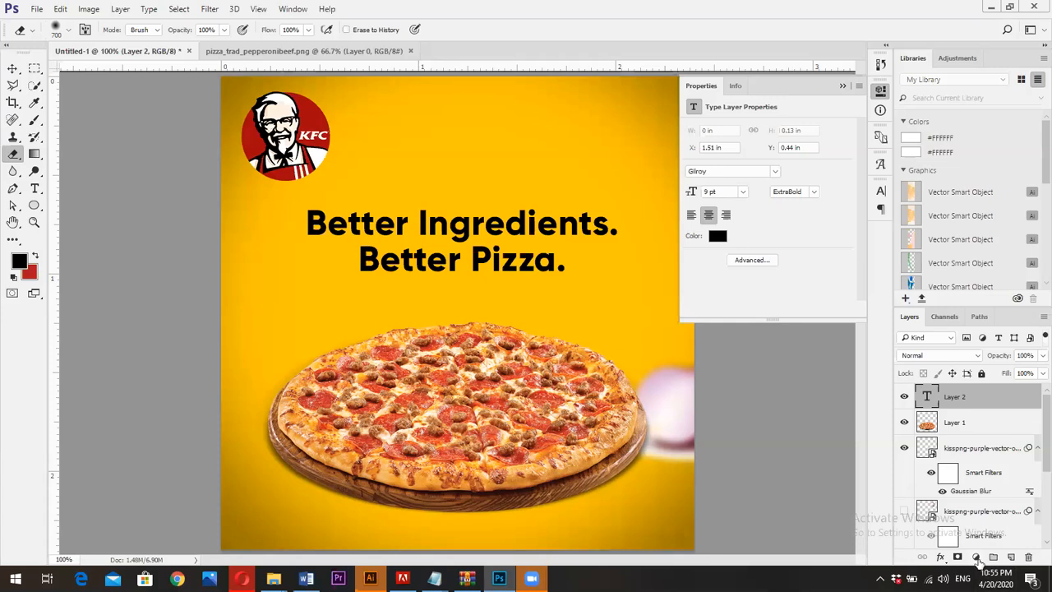
pyautogui.click(977, 559)
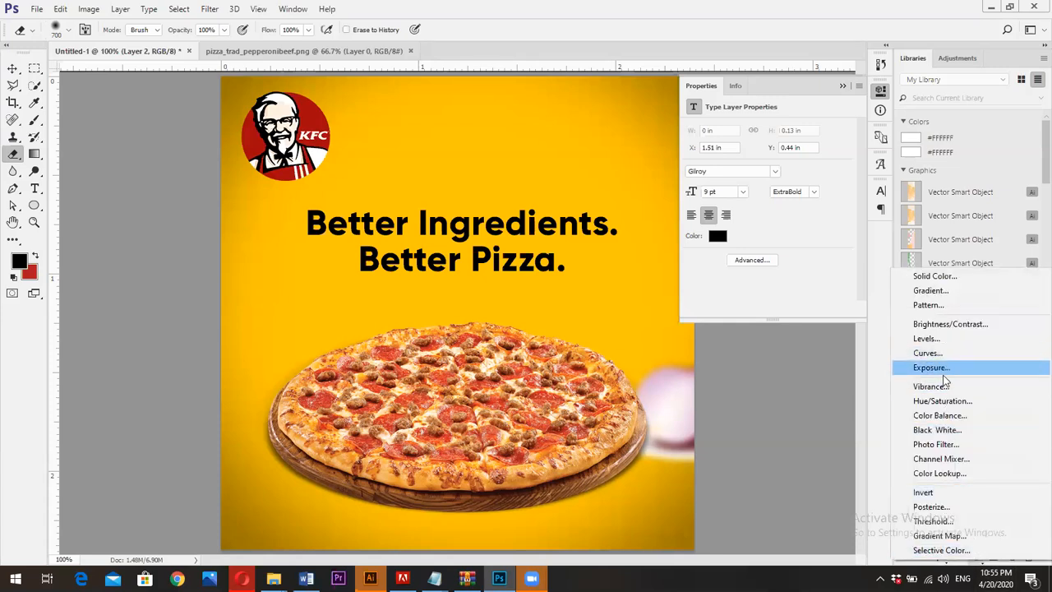
pyautogui.click(958, 552)
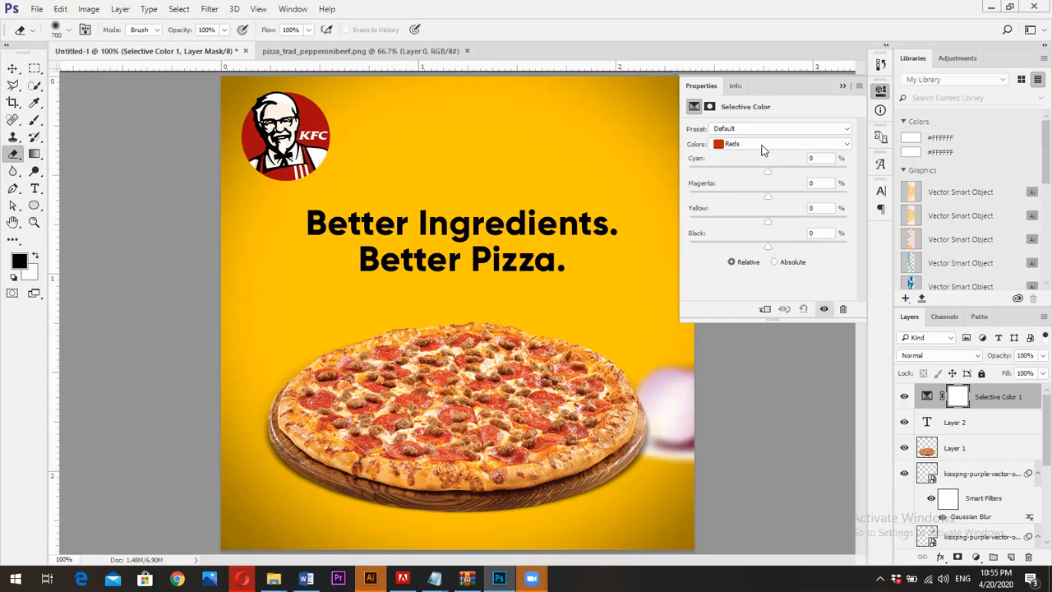
pyautogui.click(761, 146)
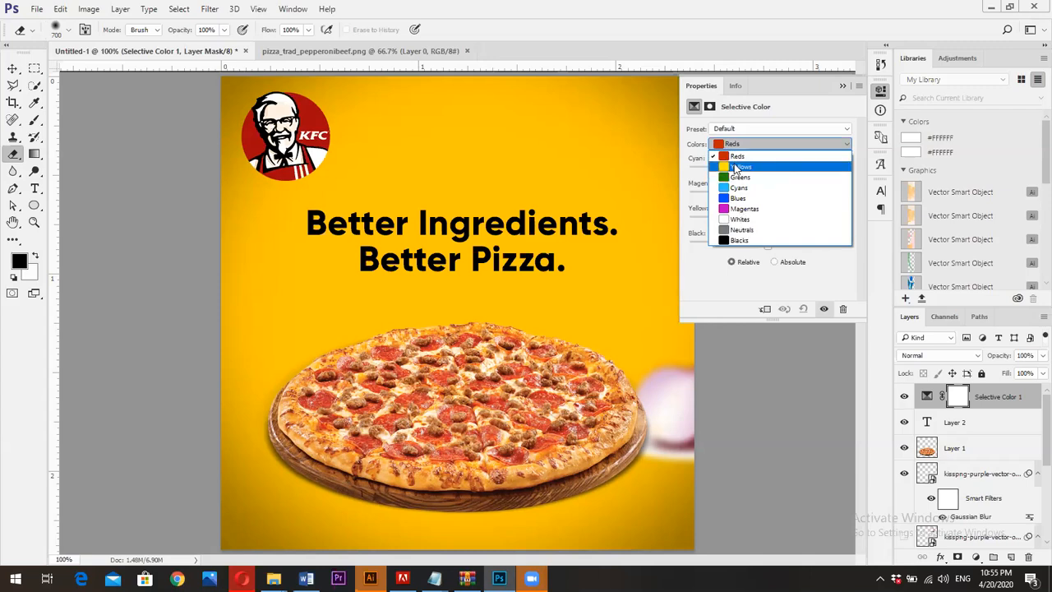
pyautogui.click(738, 167)
pyautogui.moveTo(769, 170)
pyautogui.mouseDown()
pyautogui.moveTo(798, 171)
pyautogui.moveTo(794, 221)
pyautogui.moveTo(778, 246)
pyautogui.moveTo(801, 245)
pyautogui.moveTo(780, 246)
pyautogui.moveTo(798, 172)
pyautogui.moveTo(787, 172)
pyautogui.mouseUp()
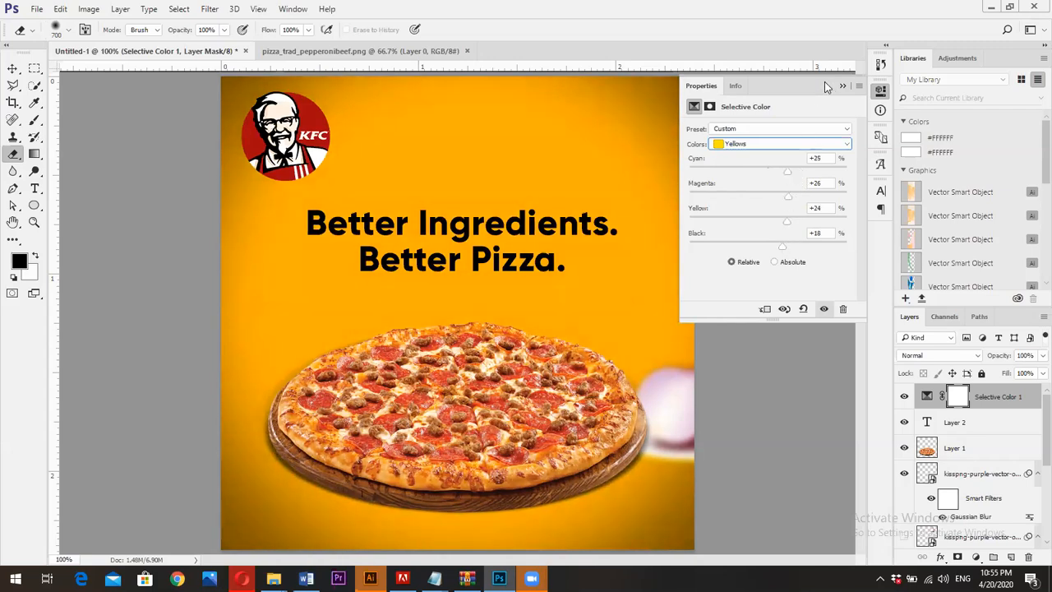
pyautogui.click(841, 85)
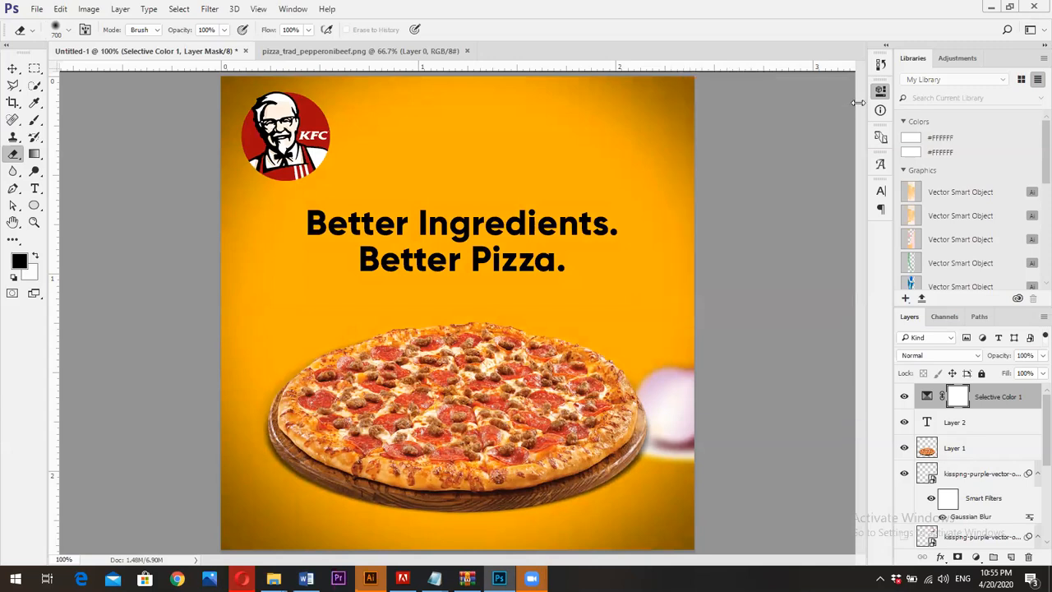
# Set the Selective Color layer's blend mode to Soft Light and toggle its visibility to compare the colors, leaving it on.
pyautogui.click(953, 355)
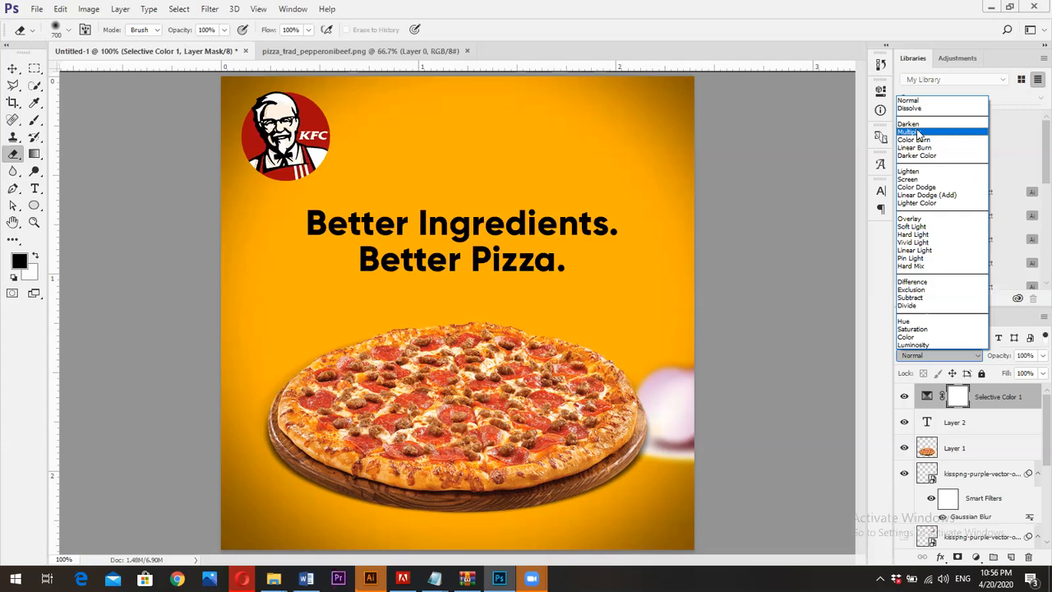
pyautogui.click(912, 226)
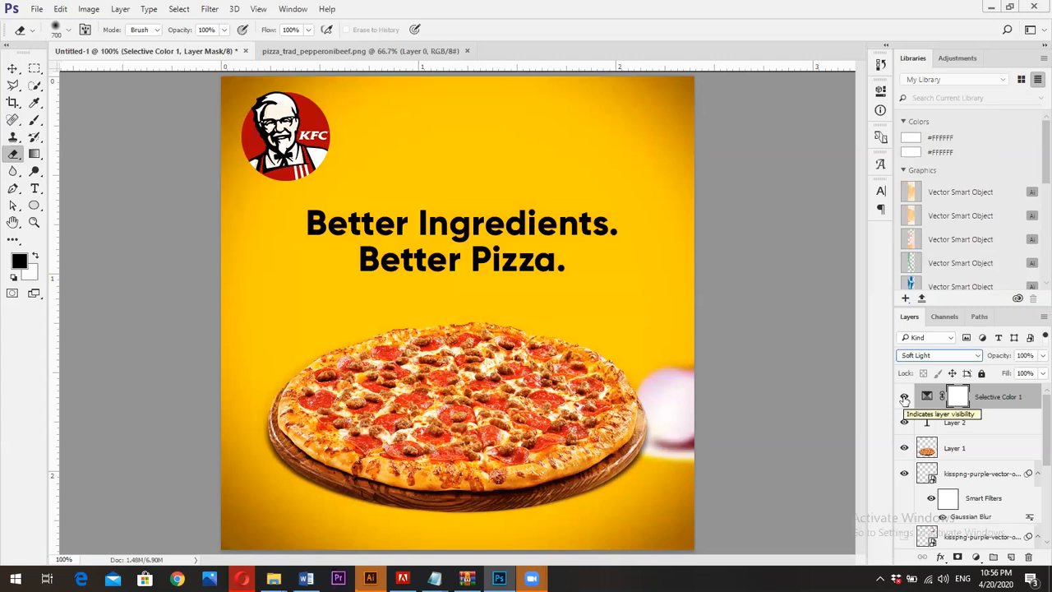
pyautogui.click(904, 398)
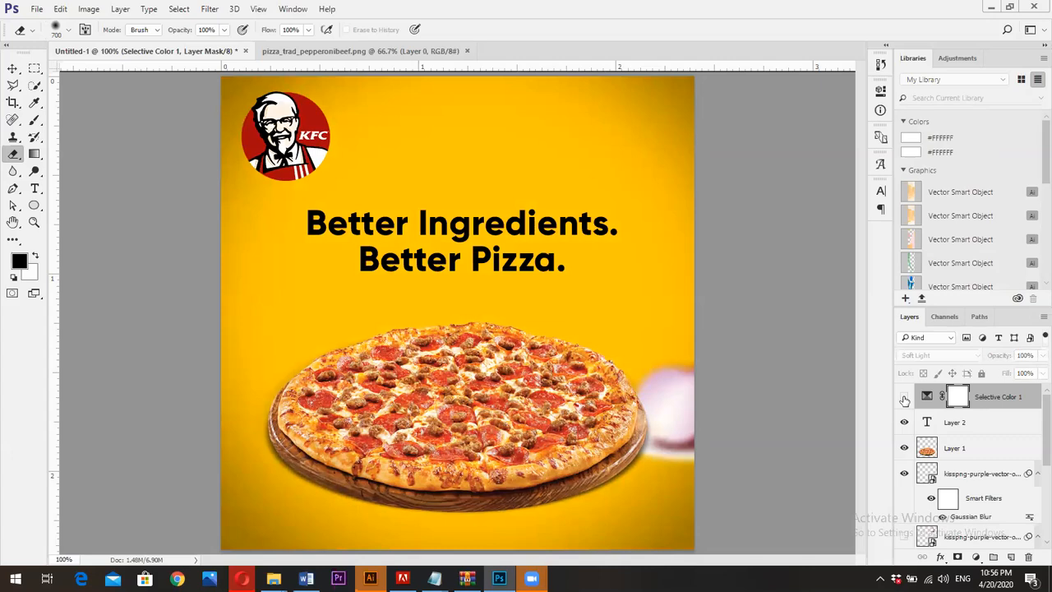
pyautogui.click(904, 398)
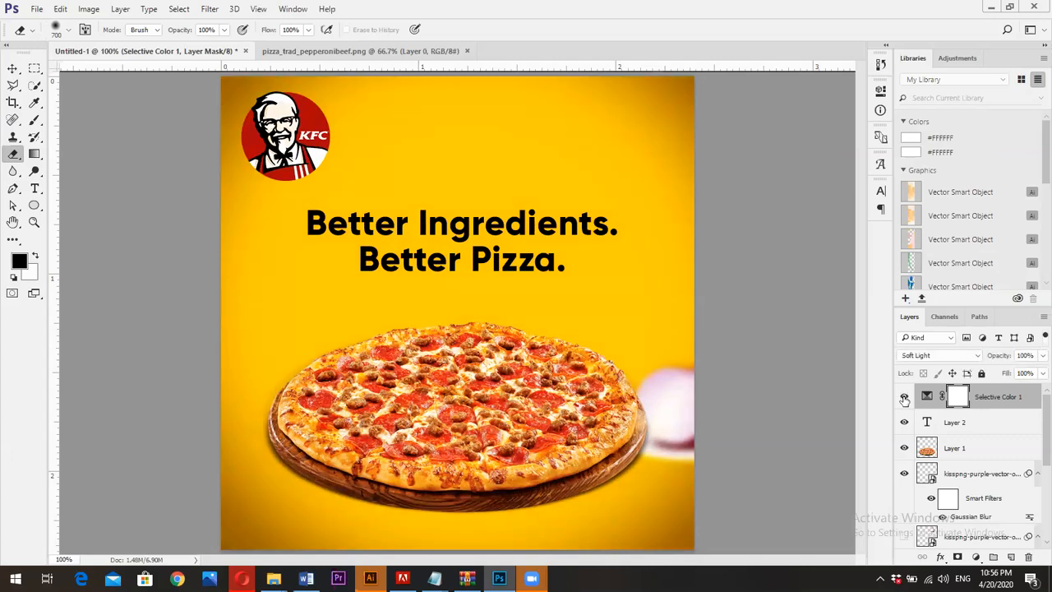
pyautogui.click(905, 398)
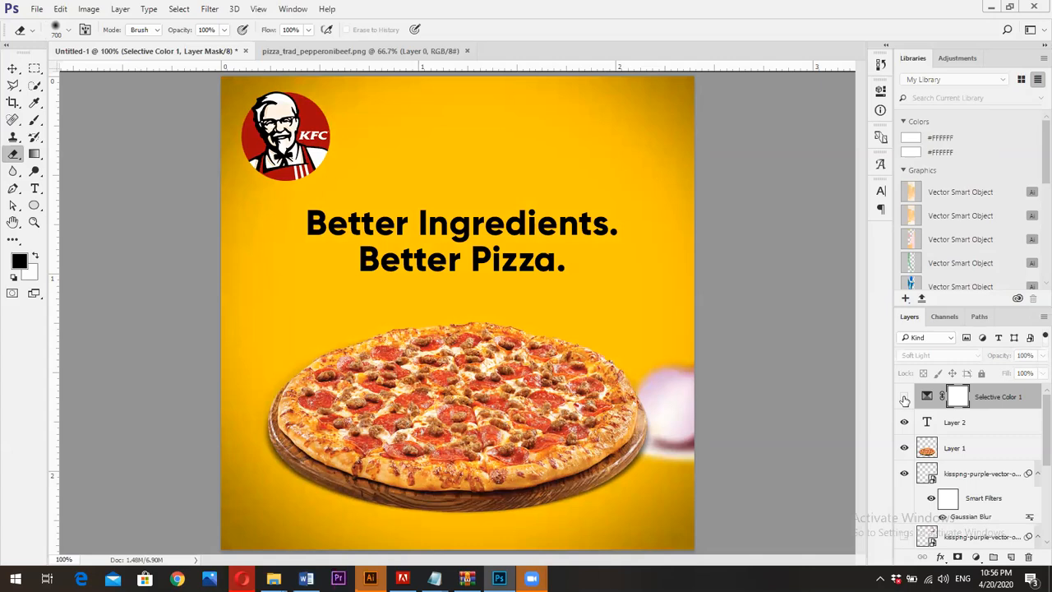
pyautogui.click(904, 398)
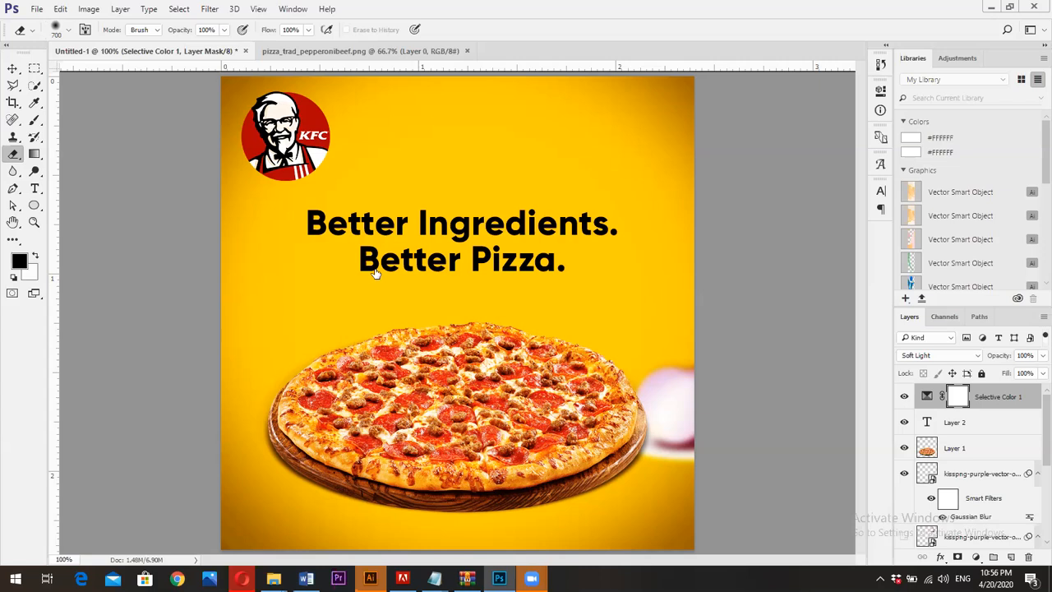
# Export the post with Save for Web as a 720 x 720 px PNG-24 to the Desktop, named "social media post".
pyautogui.click(14, 68)
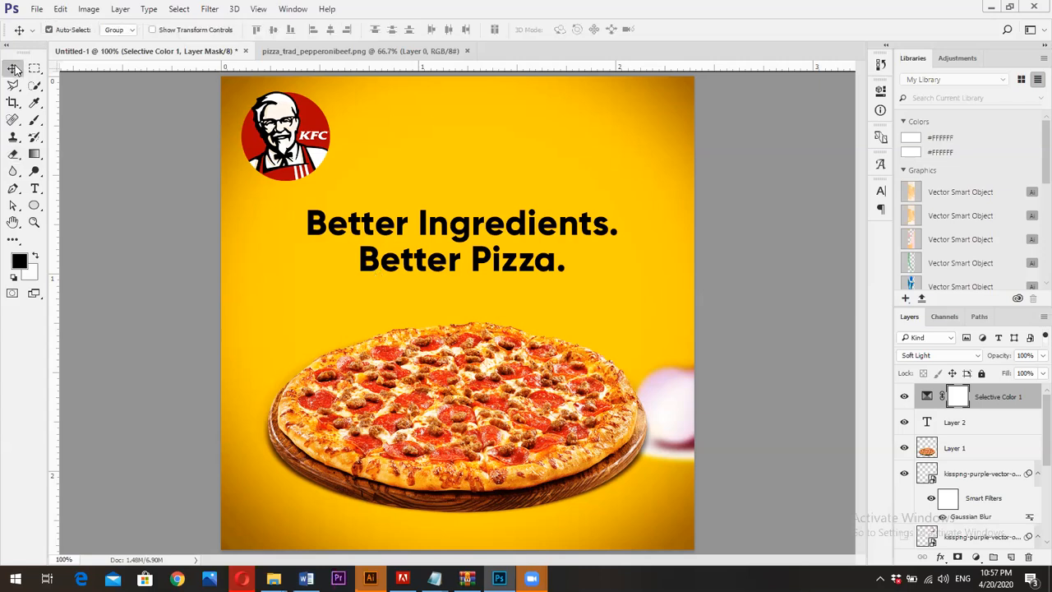
pyautogui.click(37, 9)
pyautogui.moveTo(74, 198)
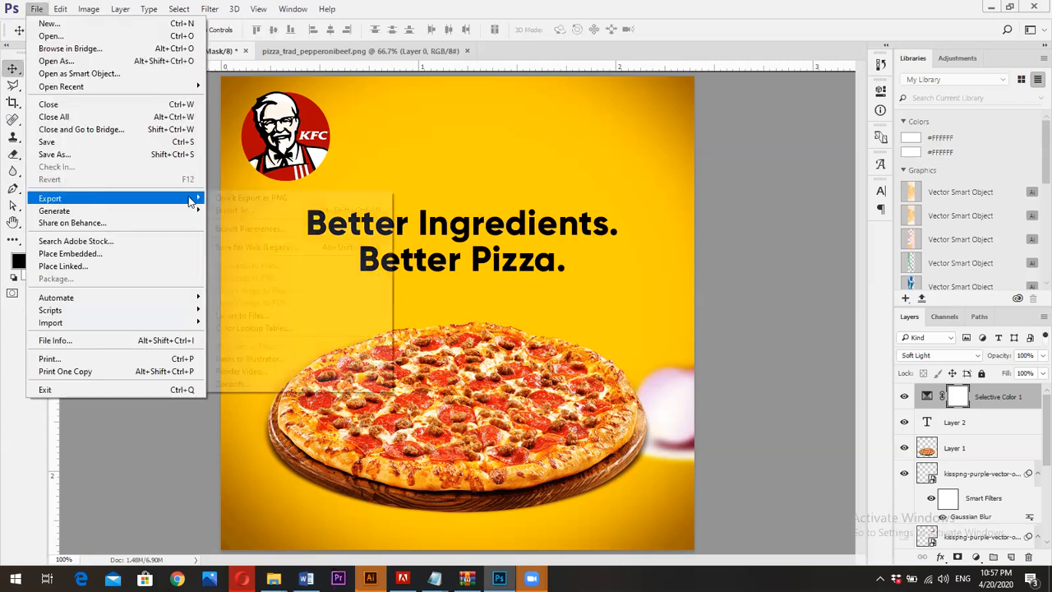
pyautogui.click(287, 248)
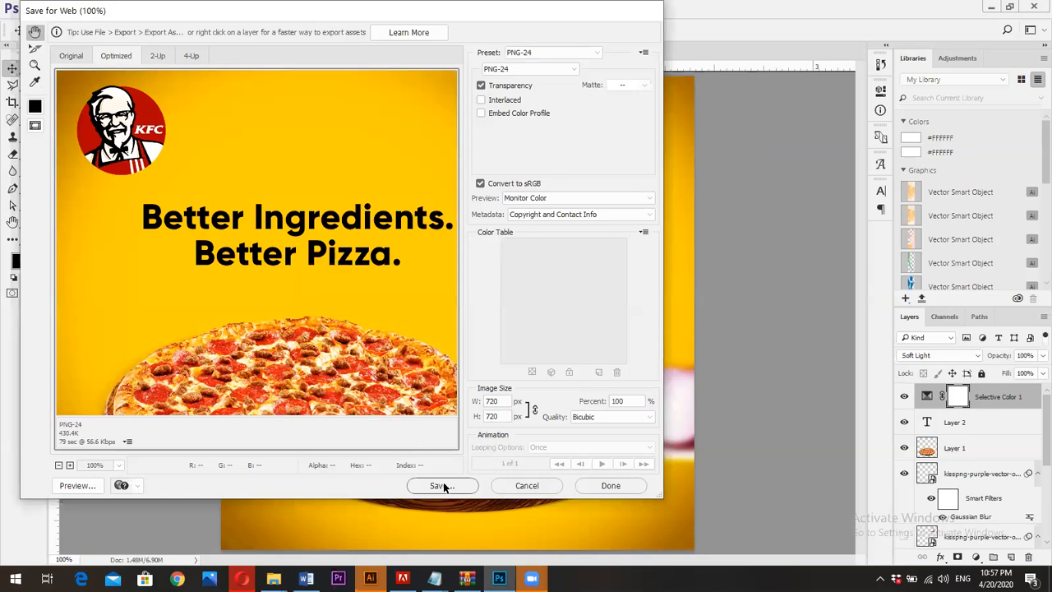
pyautogui.click(442, 485)
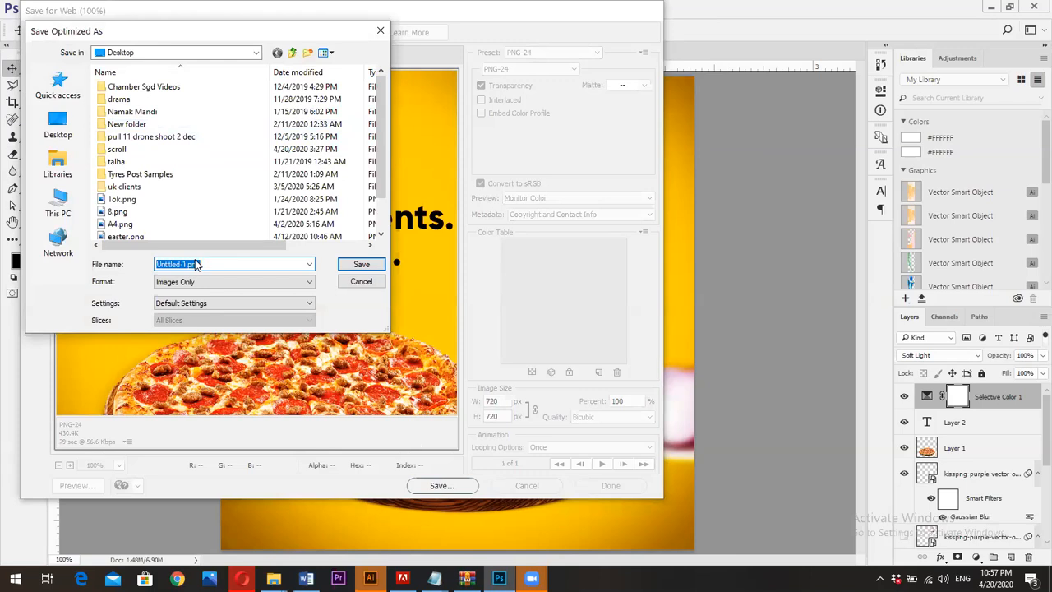
pyautogui.write('d')
pyautogui.press('BackSpace')
pyautogui.write('sov')
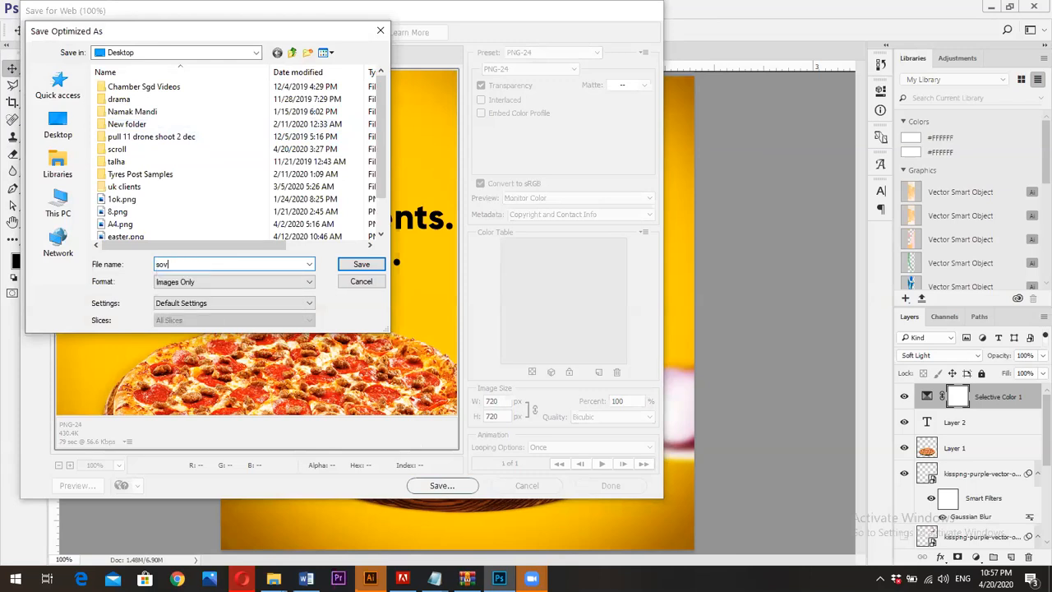
pyautogui.press('BackSpace')
pyautogui.write('cial ')
pyautogui.write('media post')
pyautogui.press('Return')
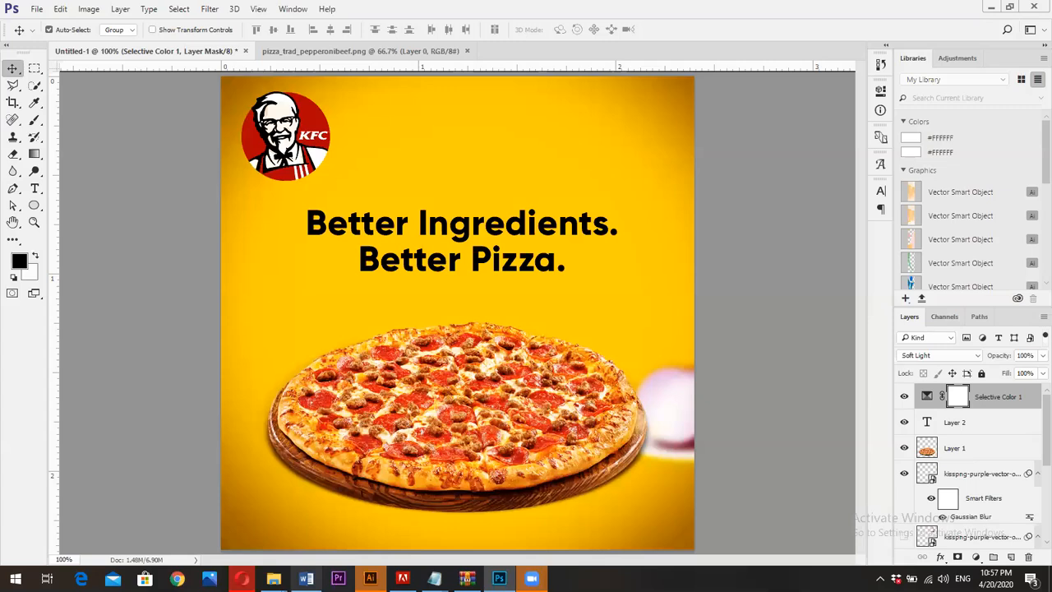
# Switch to File Explorer, go to the Desktop folder, maximize the window and open the exported social-media-post.png.
pyautogui.moveTo(273, 578)
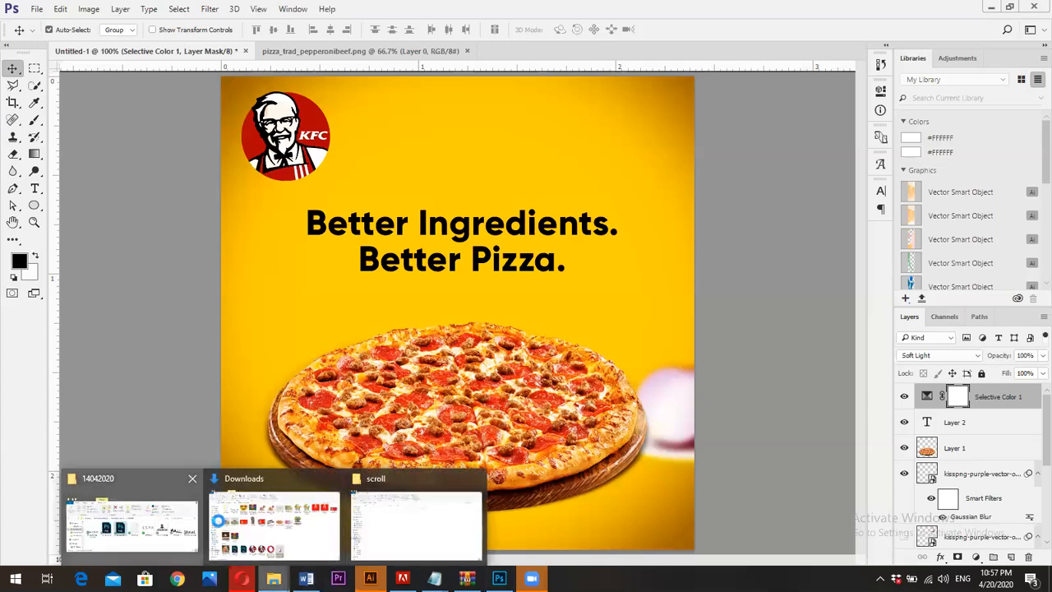
pyautogui.click(152, 519)
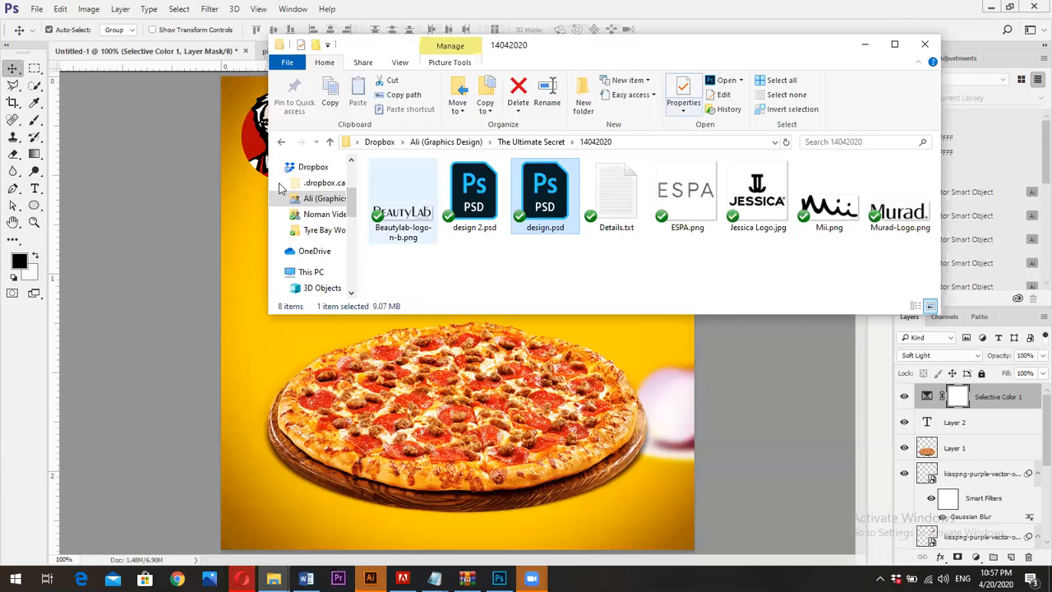
pyautogui.scroll(1, 321, 176)
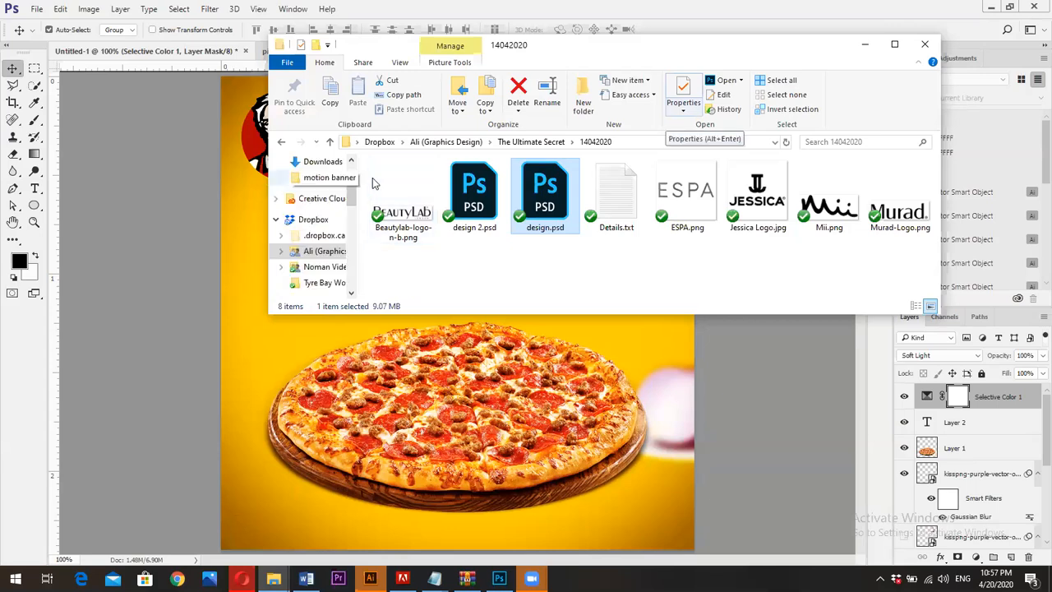
pyautogui.click(356, 142)
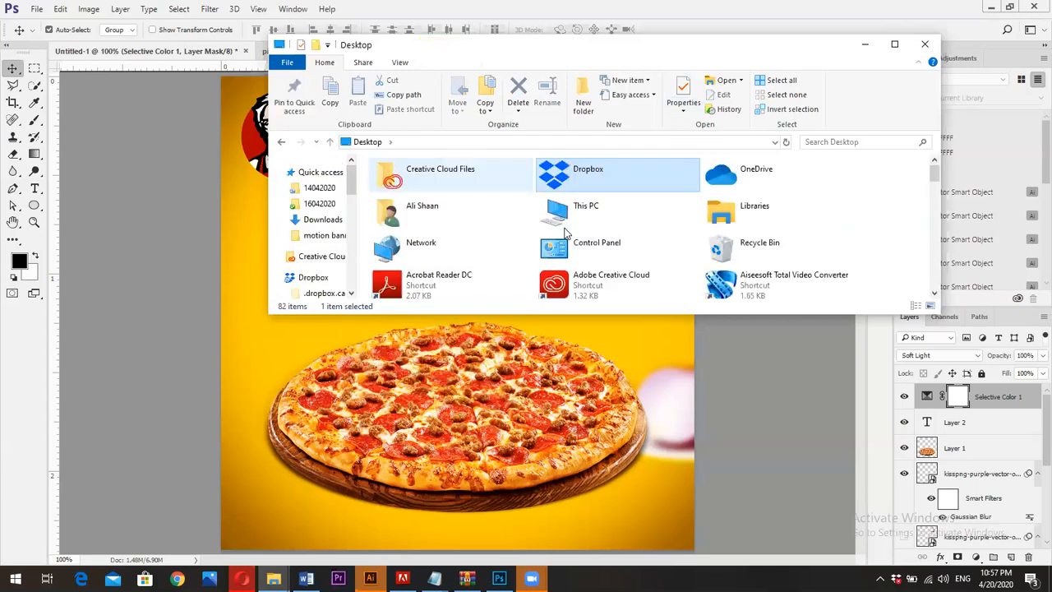
pyautogui.scroll(-1, 559, 234)
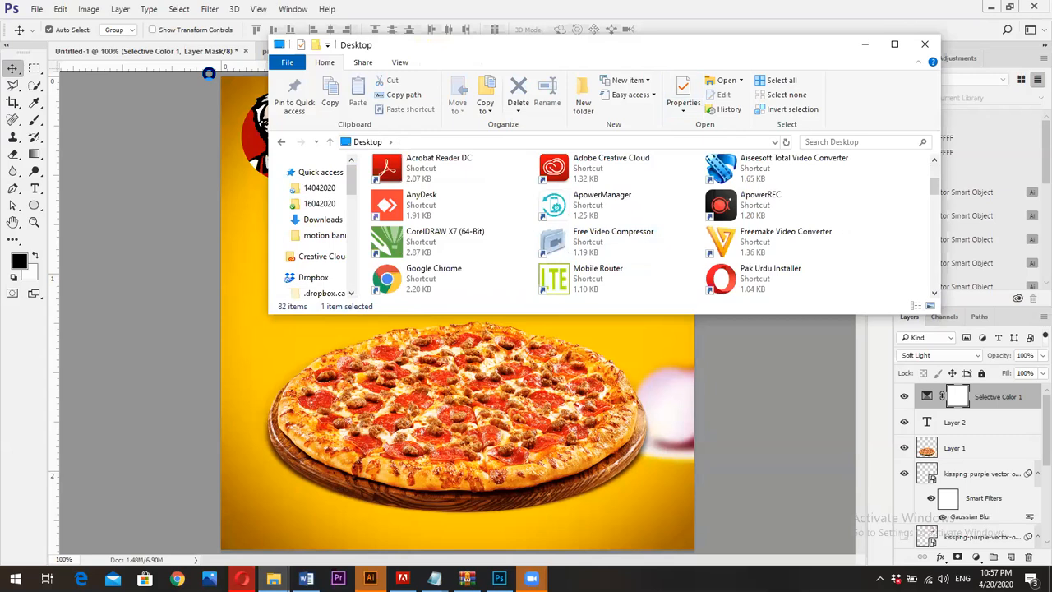
pyautogui.scroll(-6, 564, 223)
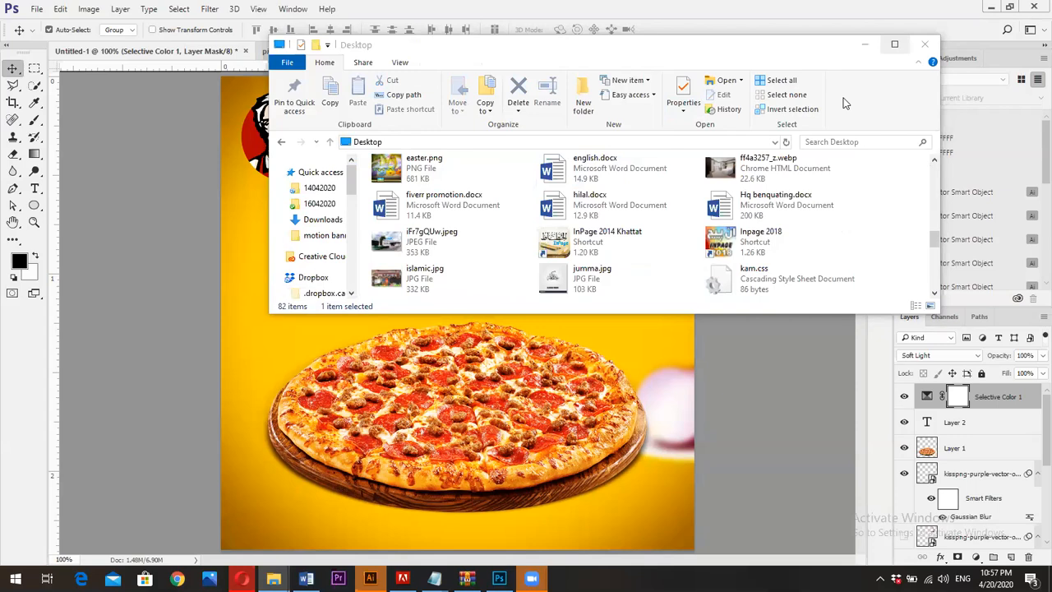
pyautogui.click(894, 43)
pyautogui.click(484, 470)
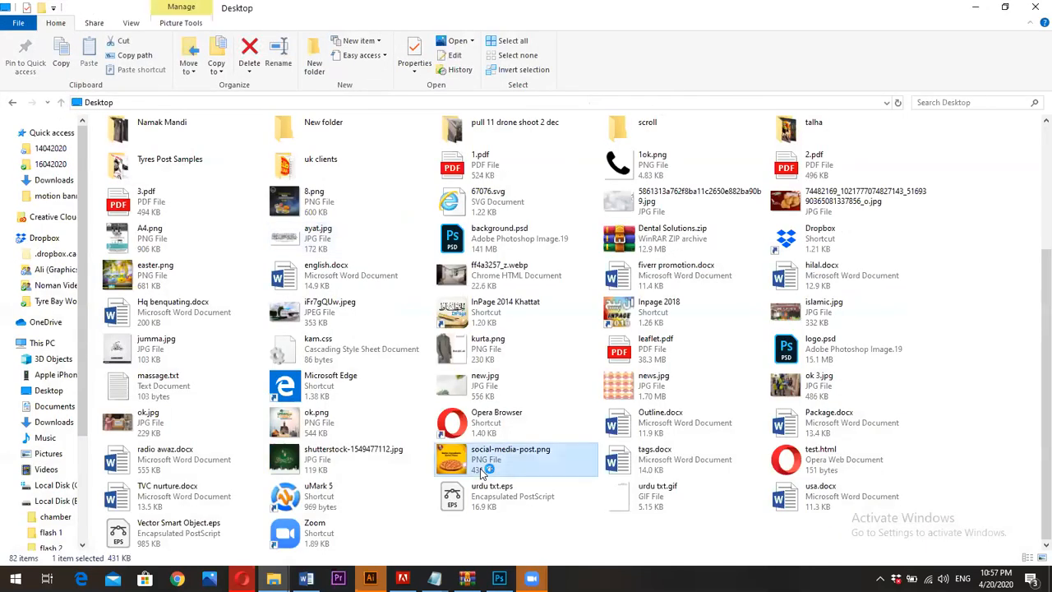